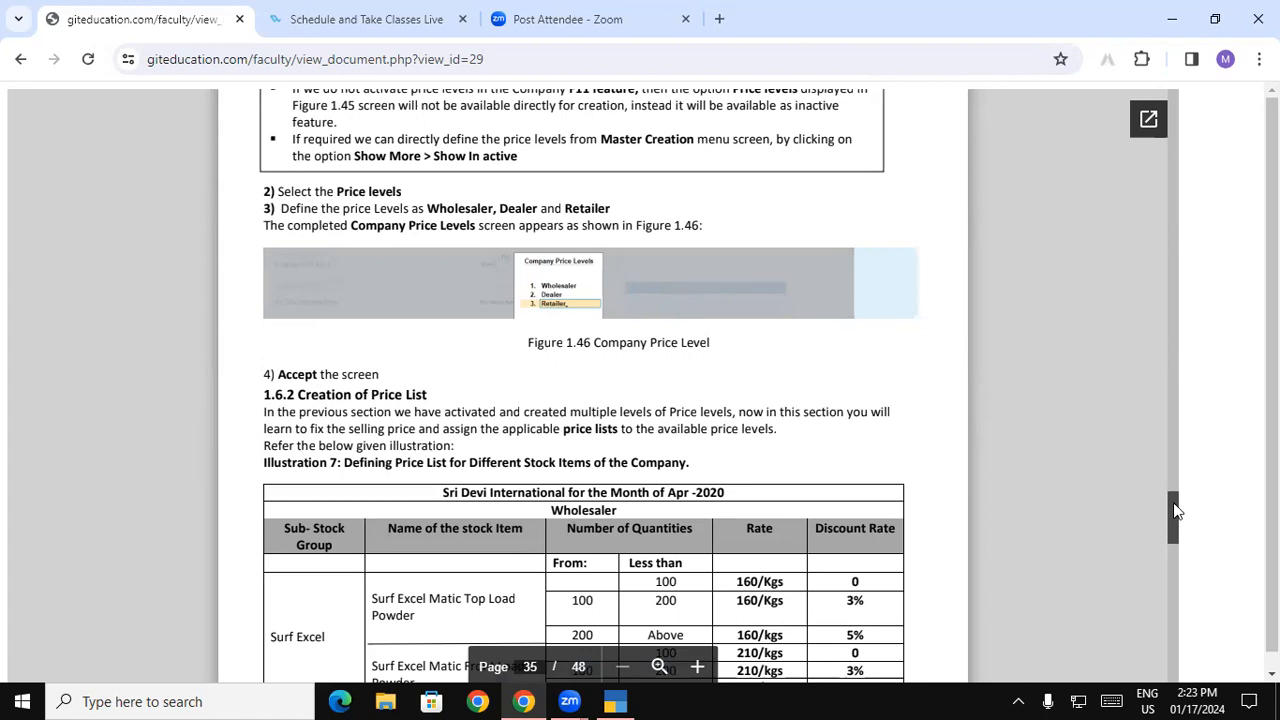
# - Review the price list instructions in the course document, and switch to TallyPrime to view the Company Price Levels master
pyautogui.scroll(-4, 1176, 511)
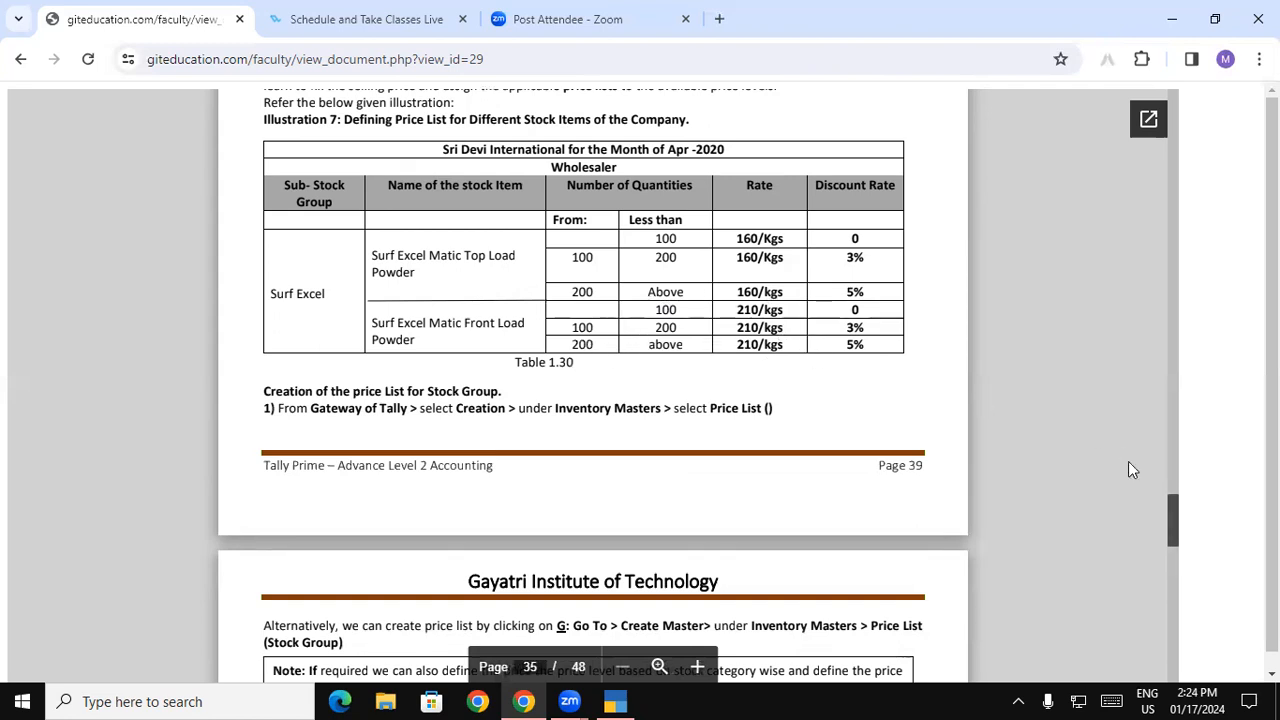
pyautogui.scroll(-3, 1180, 521)
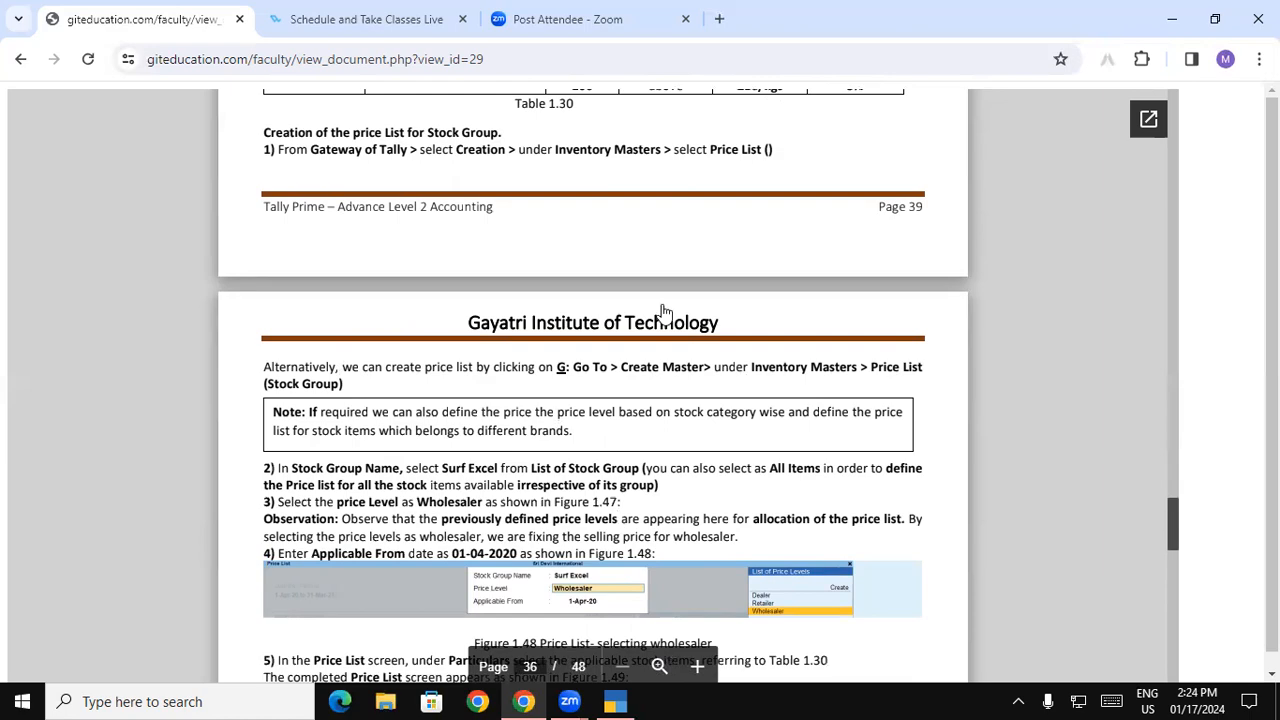
pyautogui.hotkey('alt', 'Tab')
pyautogui.press('Down')
pyautogui.press('Down')
pyautogui.press('Down')
pyautogui.press('Down')
pyautogui.press('Down')
pyautogui.press('Down')
pyautogui.press('Down')
pyautogui.press('Down')
pyautogui.press('Down')
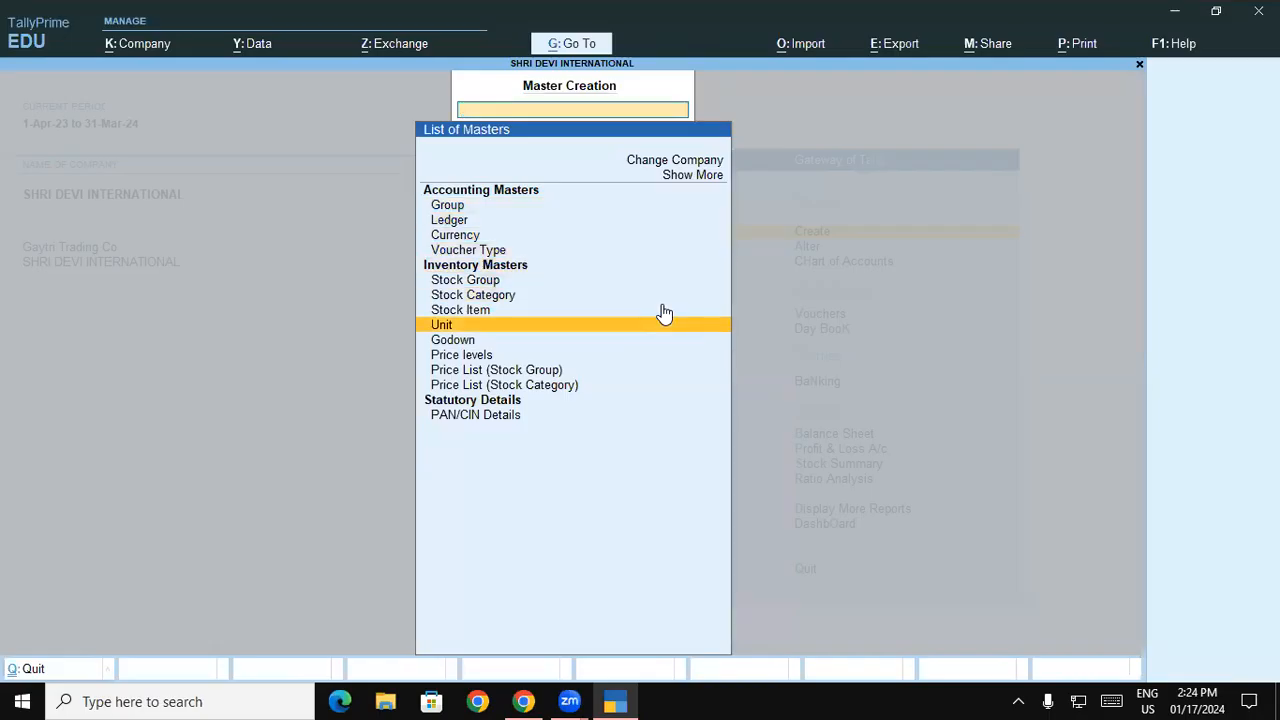
pyautogui.press('Return')
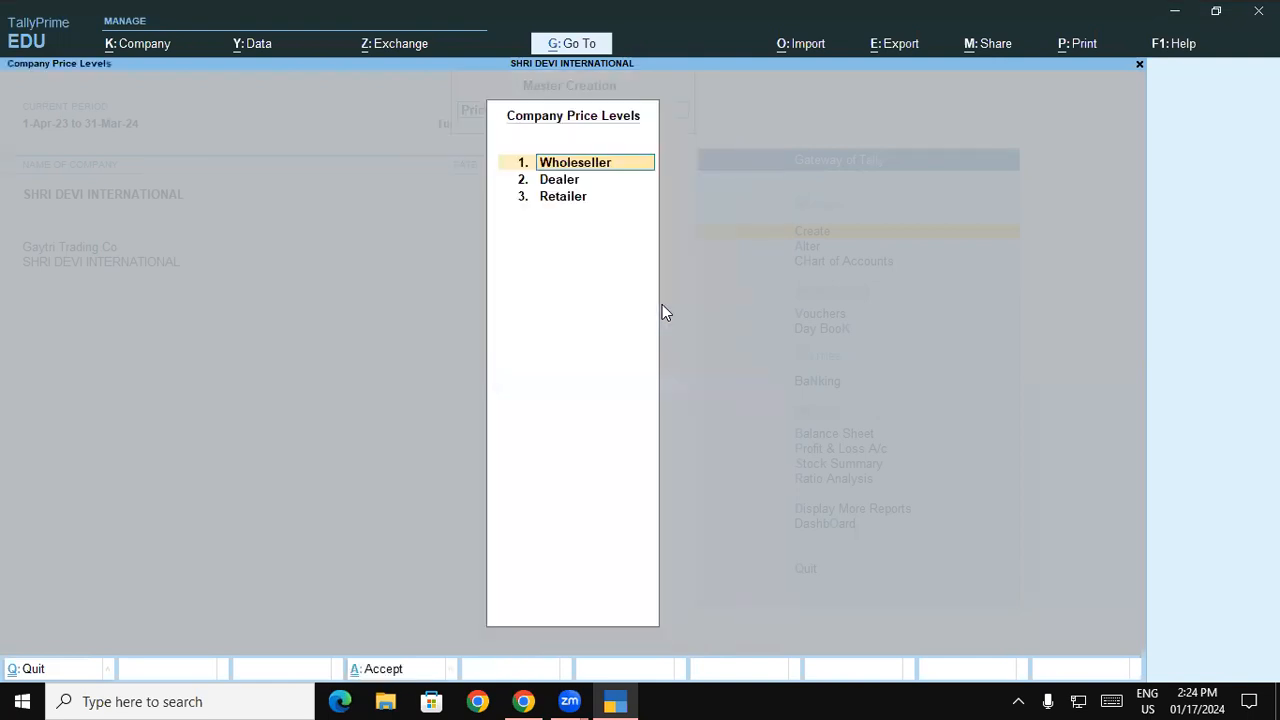
pyautogui.press('BackSpace')
pyautogui.press('Escape')
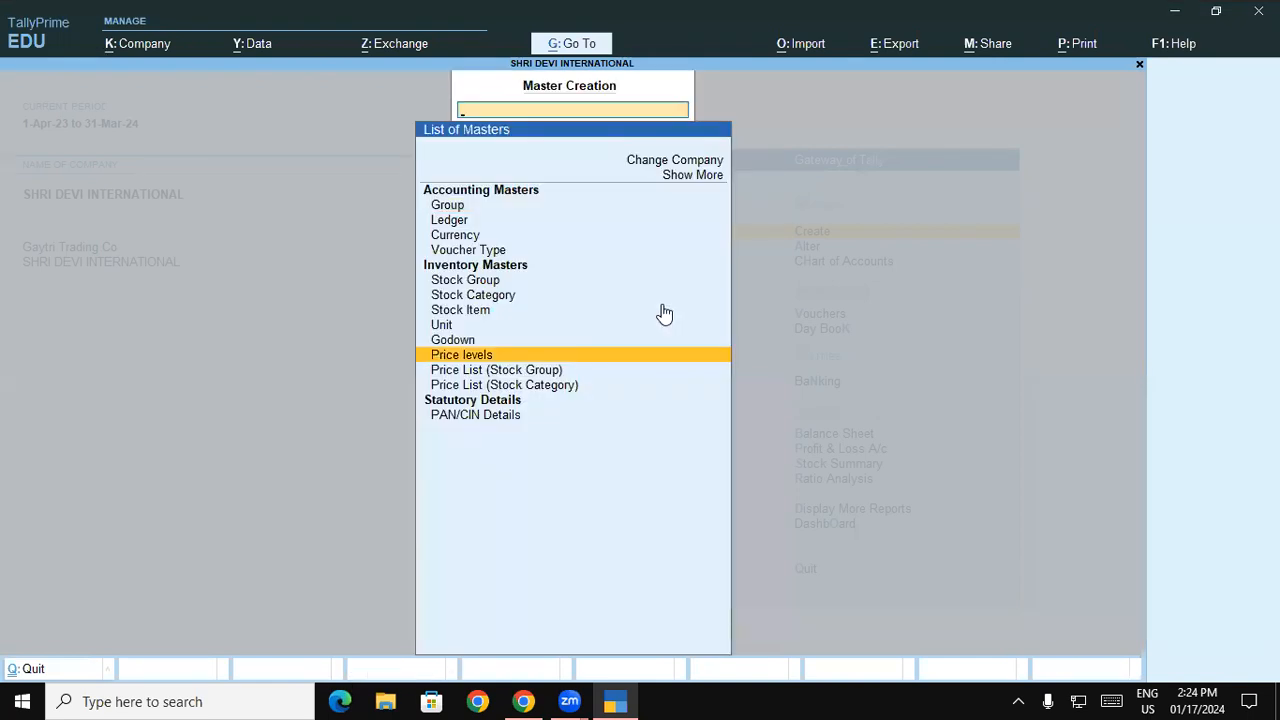
# - Open the Price List (Stock Group) master and choose SURF EXCEL as the stock group
pyautogui.press('Down')
pyautogui.press('Return')
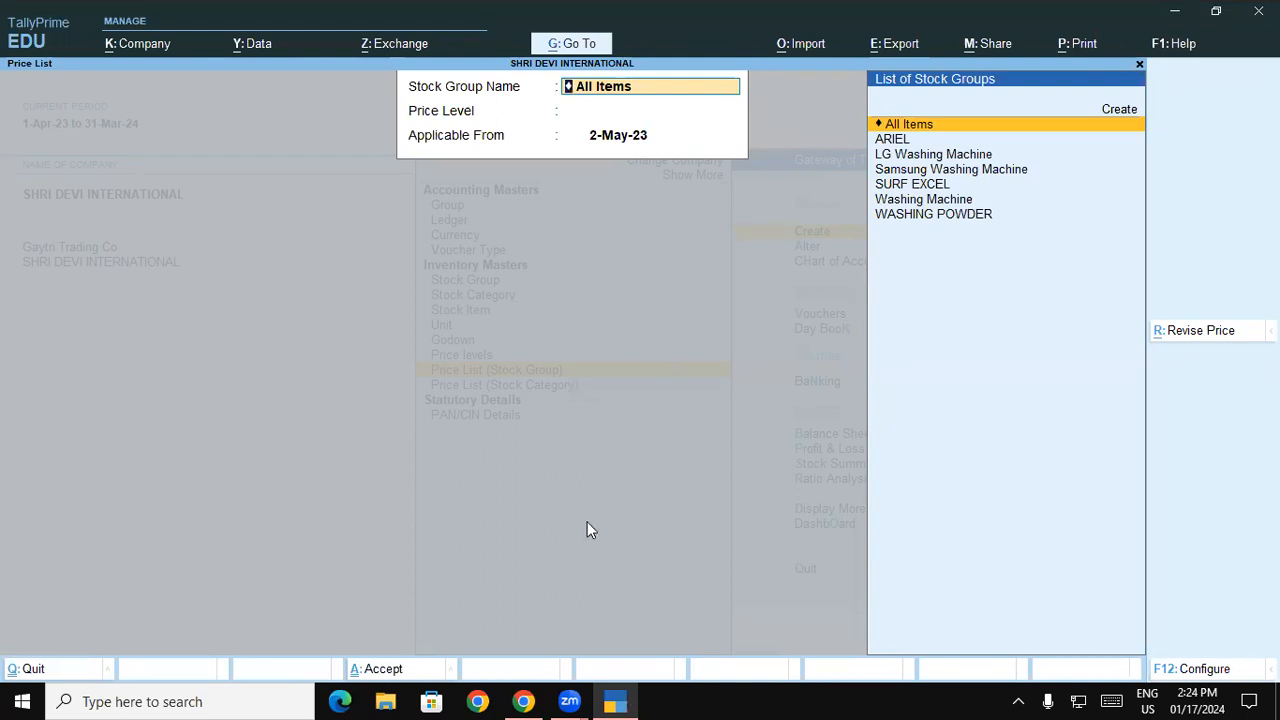
pyautogui.hotkey('alt', 'Tab')
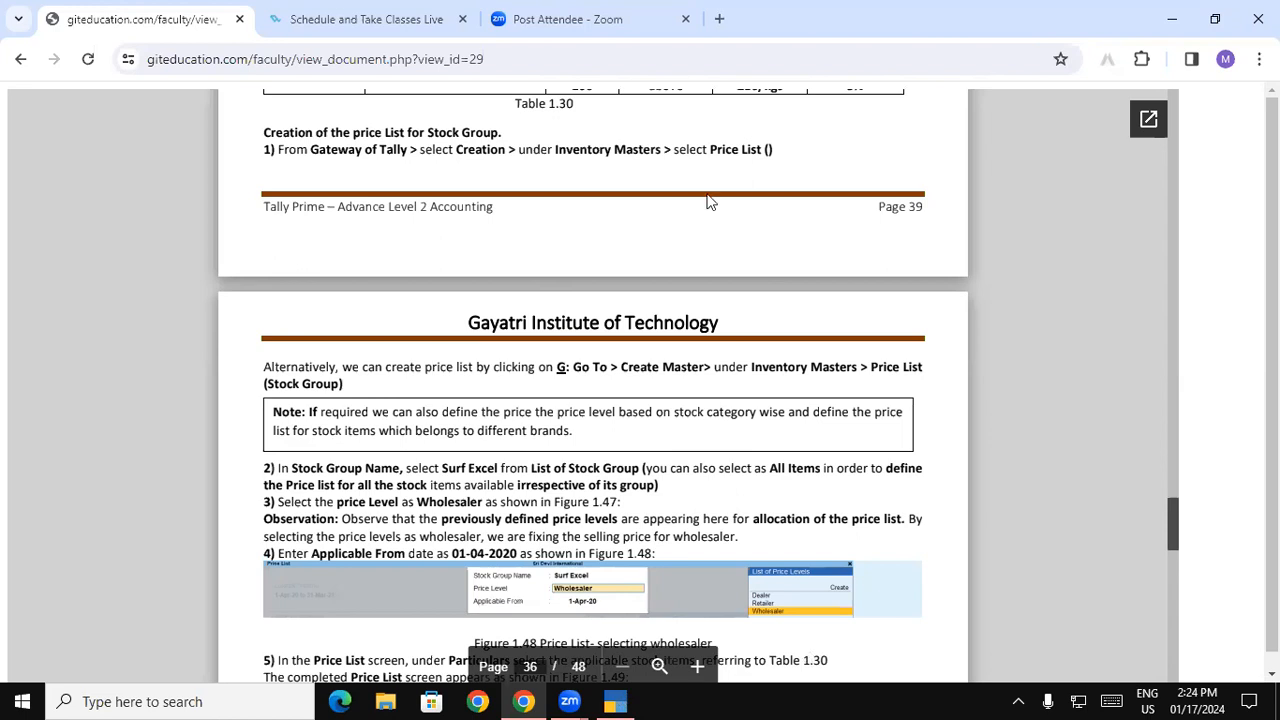
pyautogui.hotkey('alt', 'Tab')
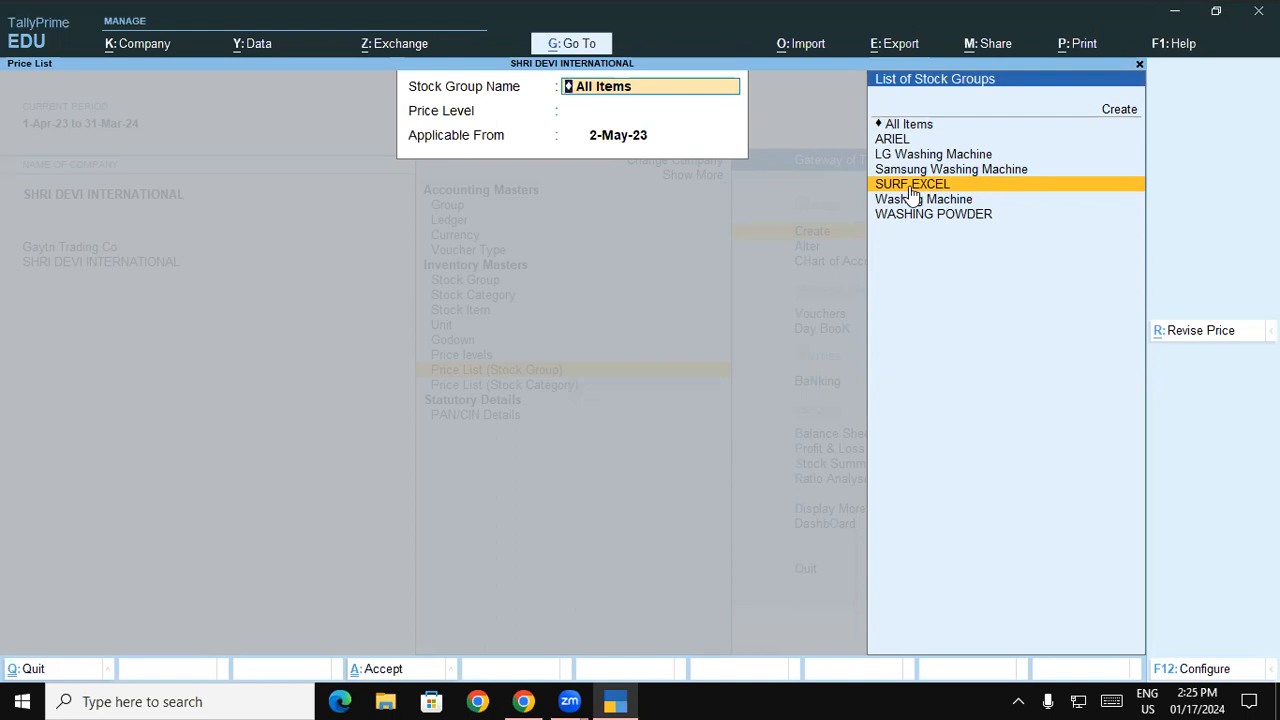
pyautogui.click(912, 190)
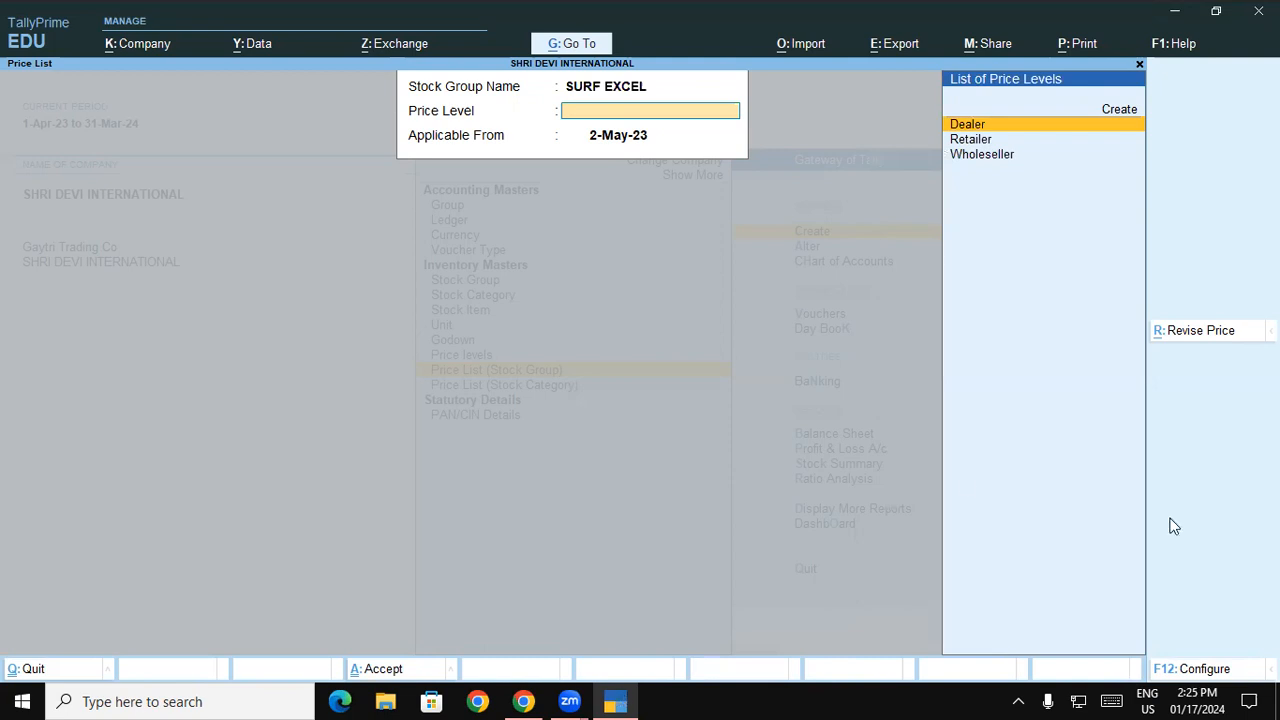
# - Set the price level to Wholeseller and the applicable-from date to 1-4-23, following the course document
pyautogui.hotkey('alt', 'Tab')
pyautogui.scroll(-1, 1172, 528)
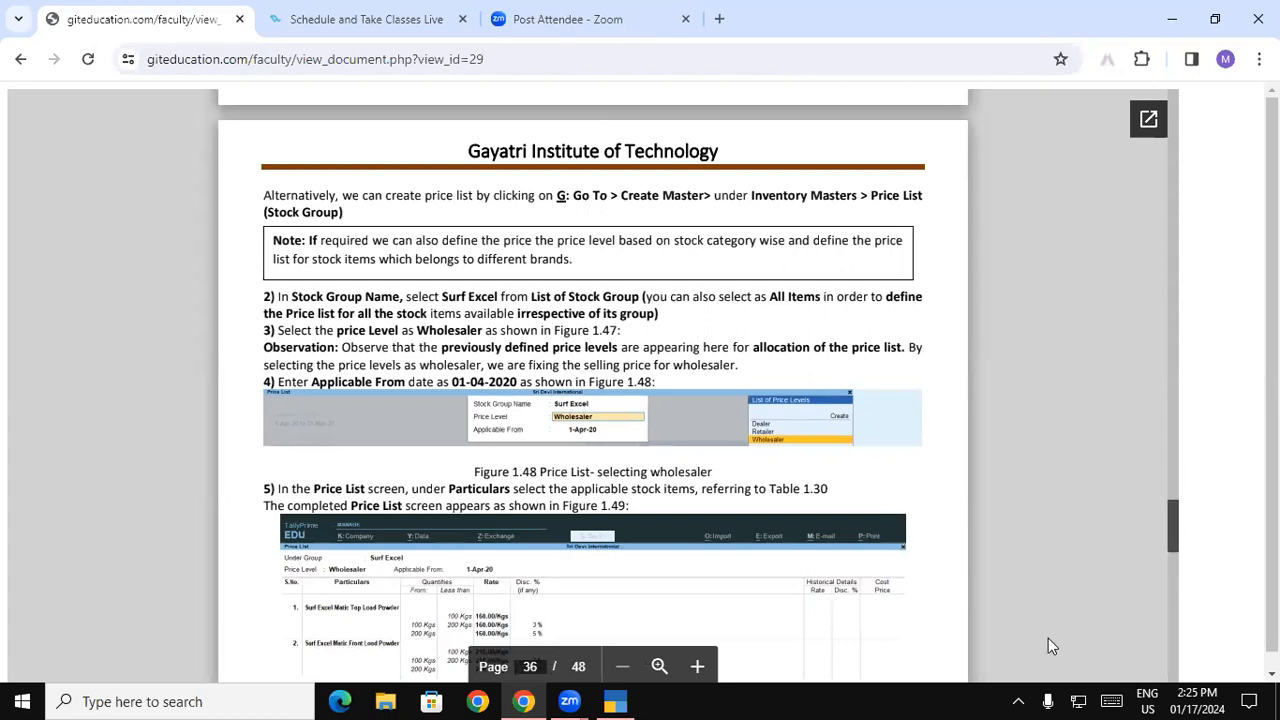
pyautogui.hotkey('alt', 'Tab')
pyautogui.press('Down')
pyautogui.press('Down')
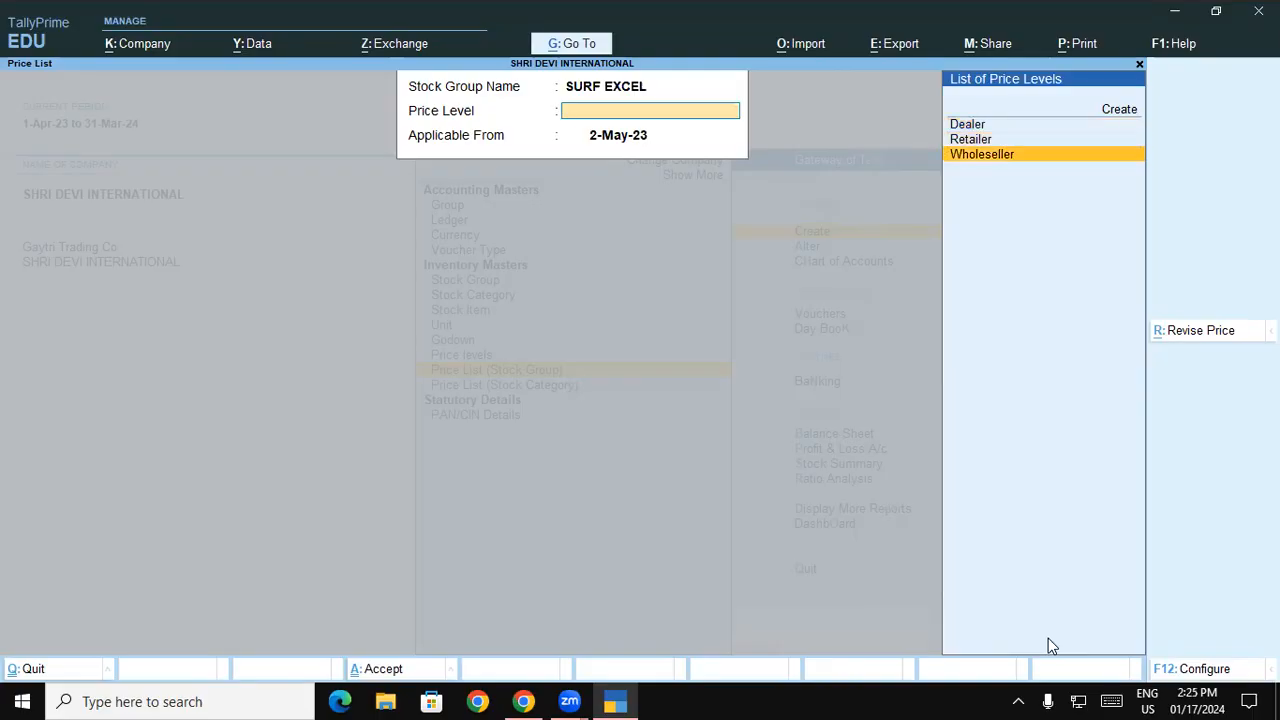
pyautogui.press('Return')
pyautogui.write('1-4-23')
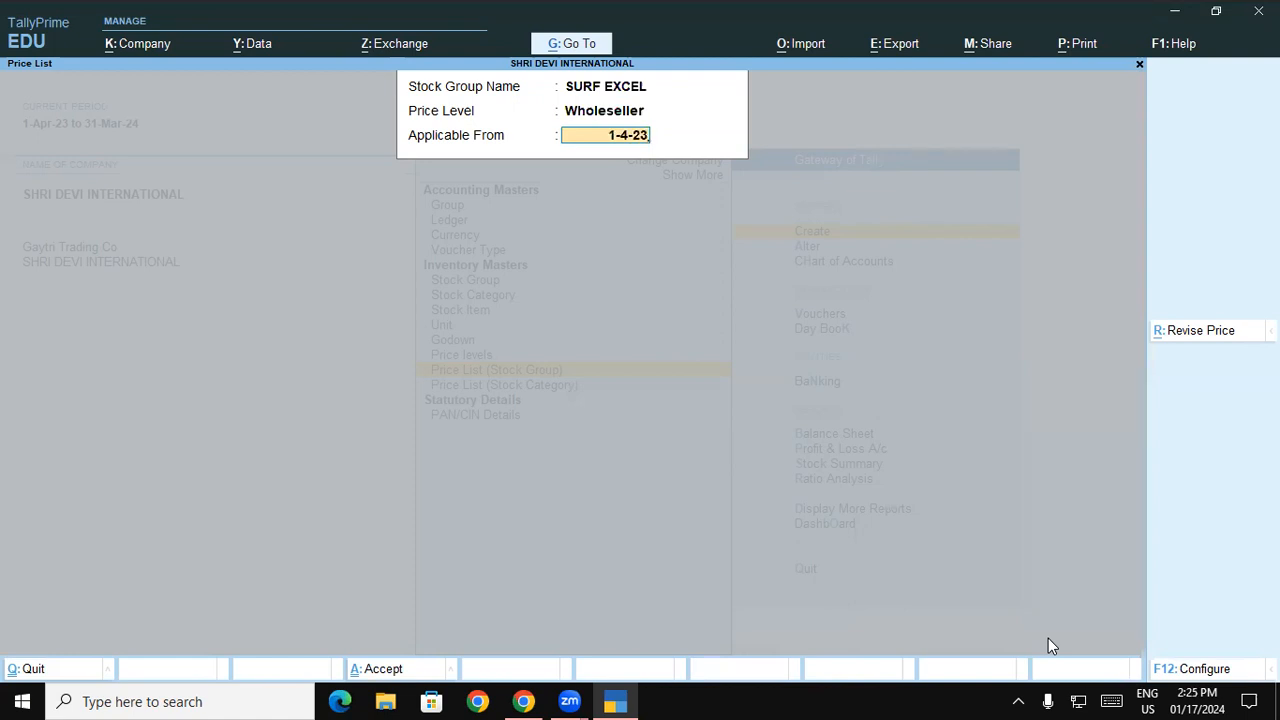
pyautogui.press('Return')
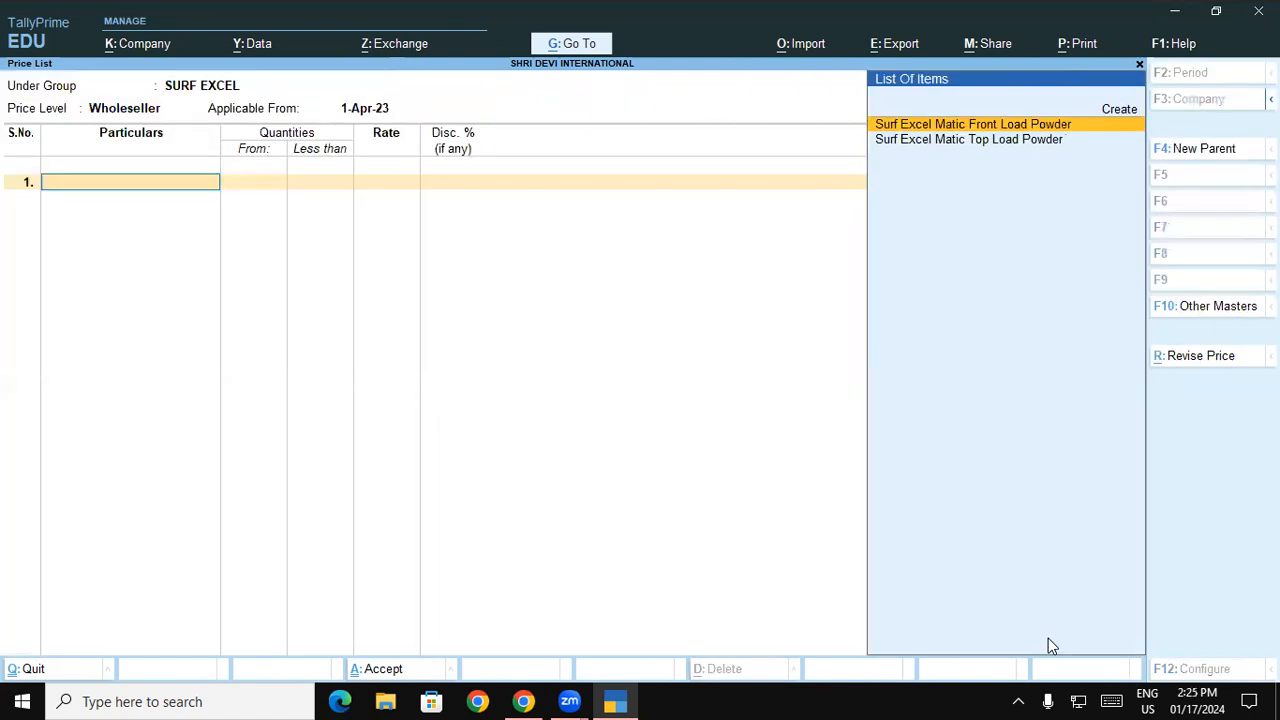
# - Add Surf Excel Matic Top Load Powder with a first slab of less than 100 KGS at rate 160 and 0% discount
pyautogui.write('s')
pyautogui.press('Down')
pyautogui.press('Return')
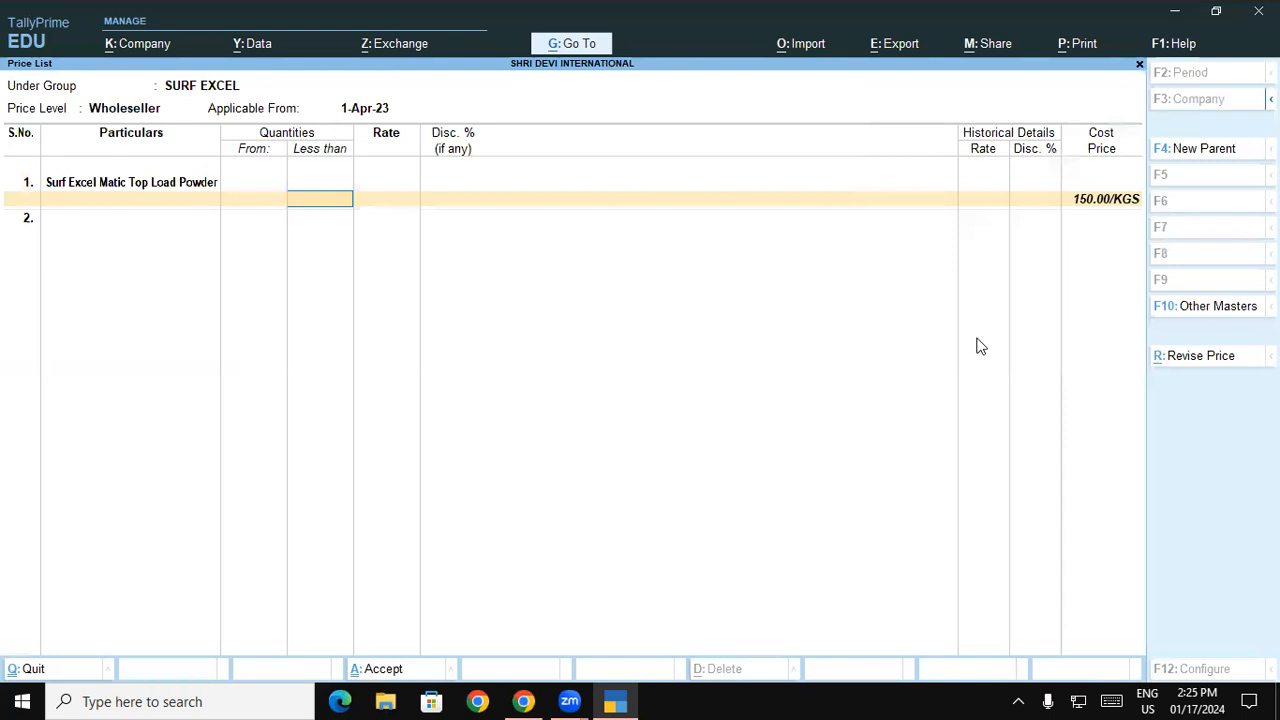
pyautogui.write('100')
pyautogui.press('Return')
pyautogui.write('160')
pyautogui.press('Return')
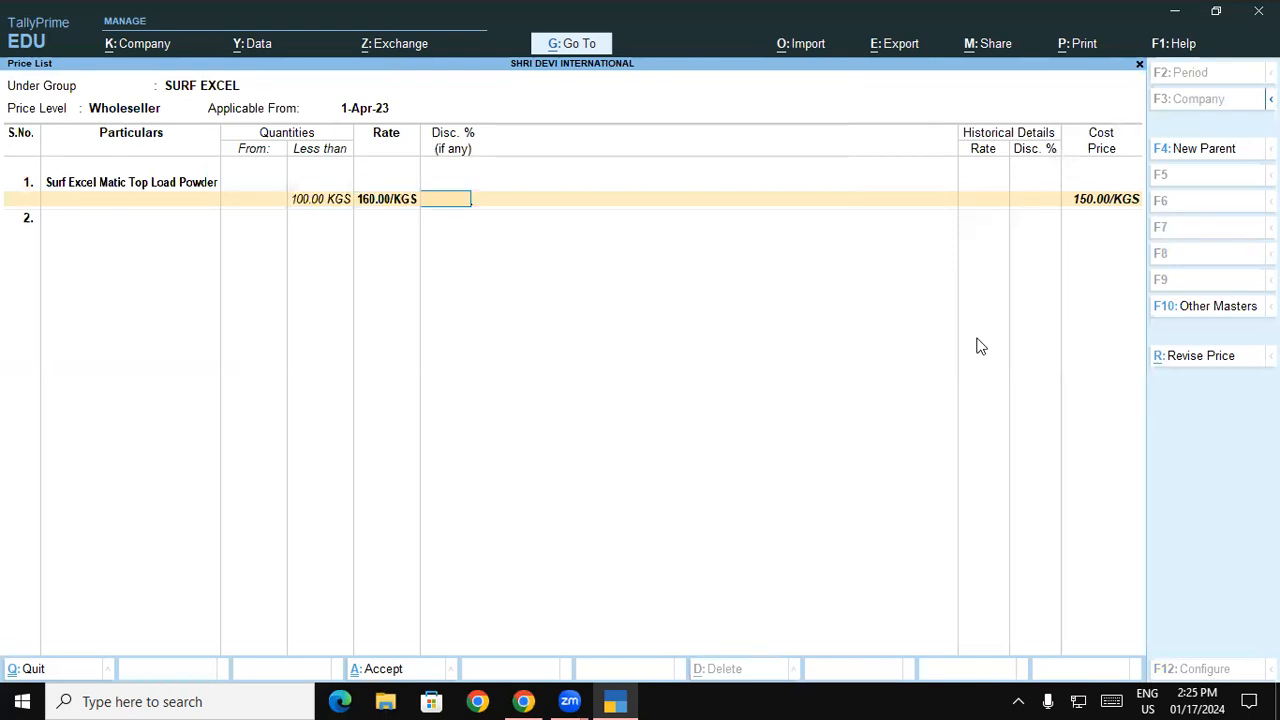
pyautogui.write('0')
pyautogui.press('Return')
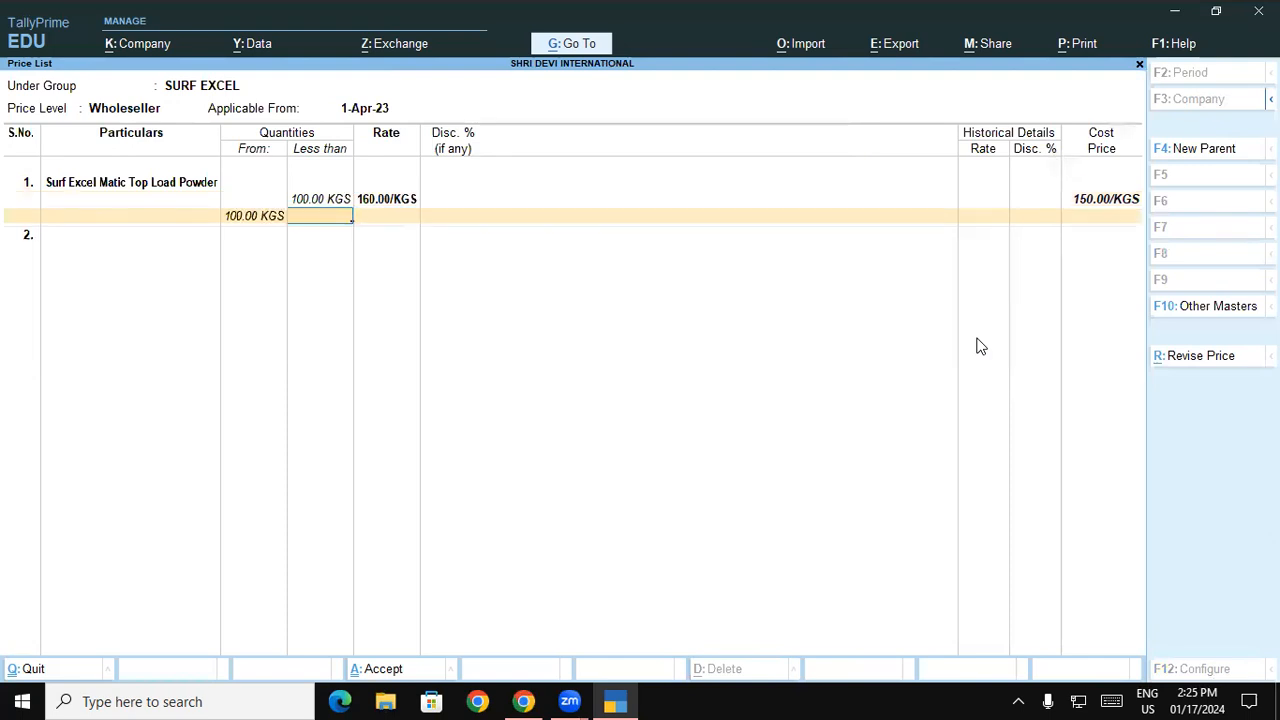
# - Enter the Top Load Powder slab from 100 to less than 200 KGS at rate 160 with a 3% discount
pyautogui.write('200')
pyautogui.press('Return')
pyautogui.write('160')
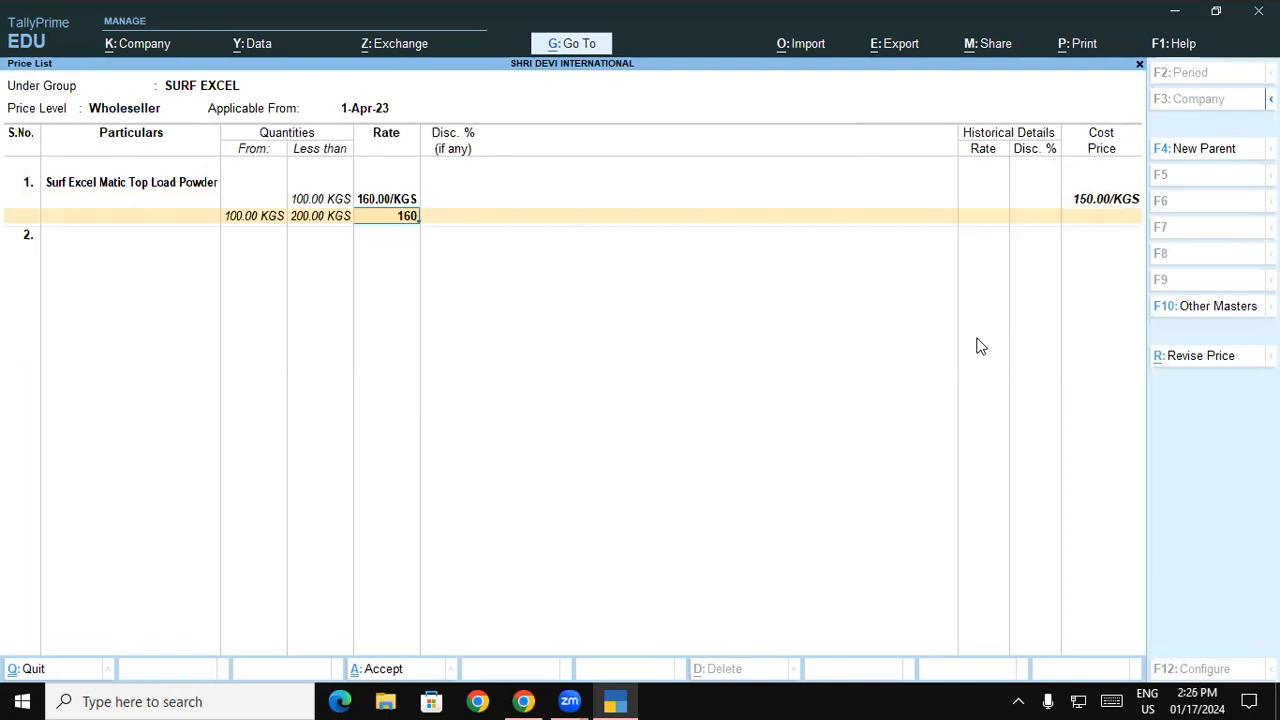
pyautogui.press('Return')
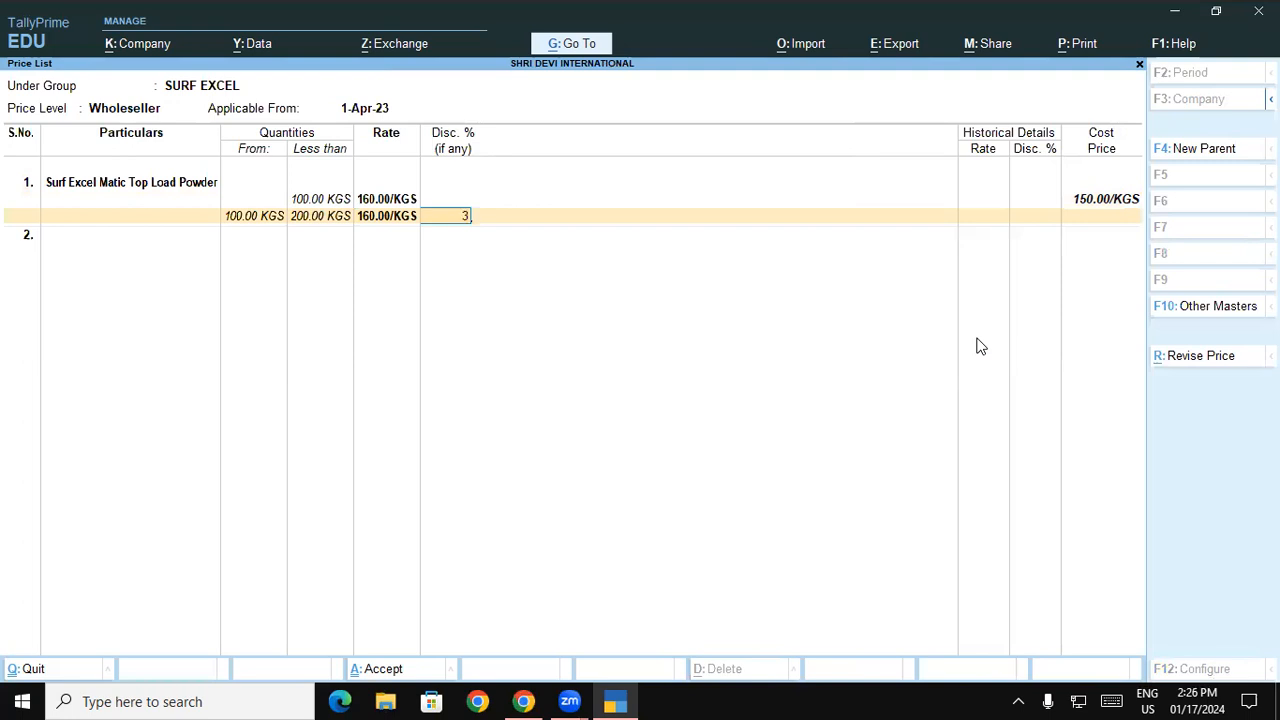
pyautogui.press('Return')
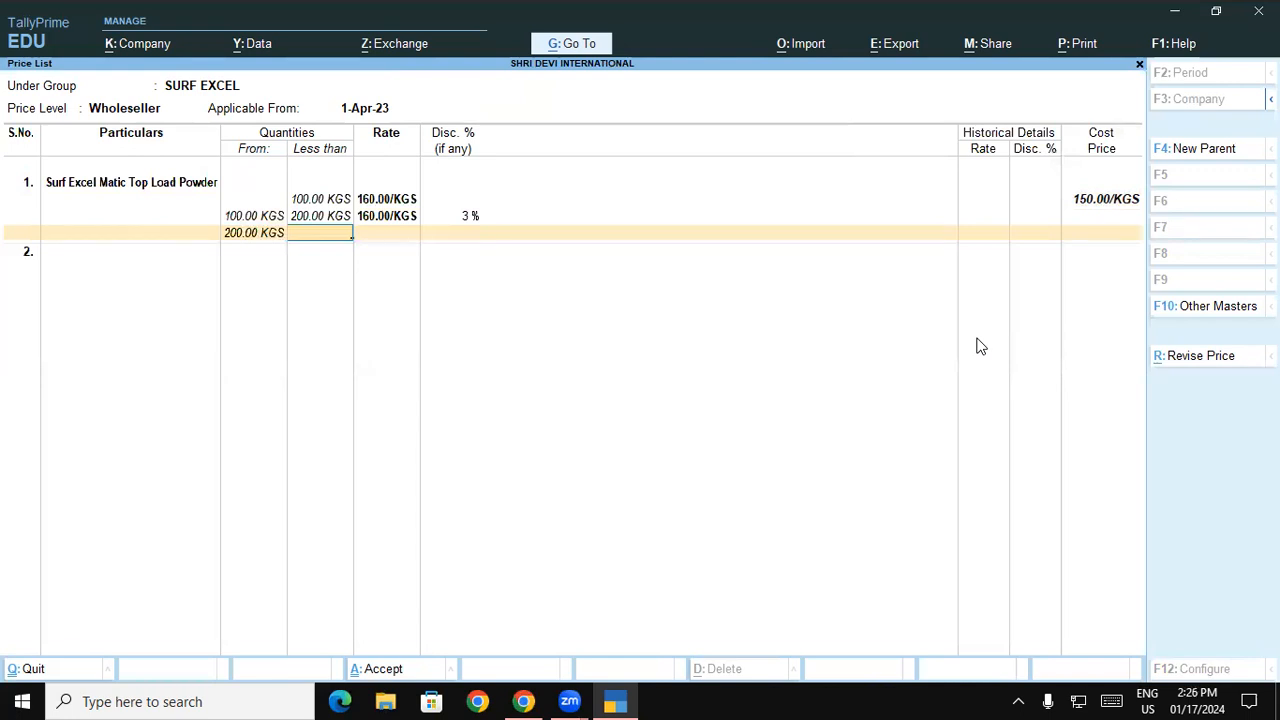
# - Enter the Top Load Powder slab from 200 KGS with no upper limit at rate 160 and a 5% discount
pyautogui.write('ggh')
pyautogui.press('BackSpace')
pyautogui.press('BackSpace')
pyautogui.press('BackSpace')
pyautogui.press('Return')
pyautogui.write('160')
pyautogui.press('Return')
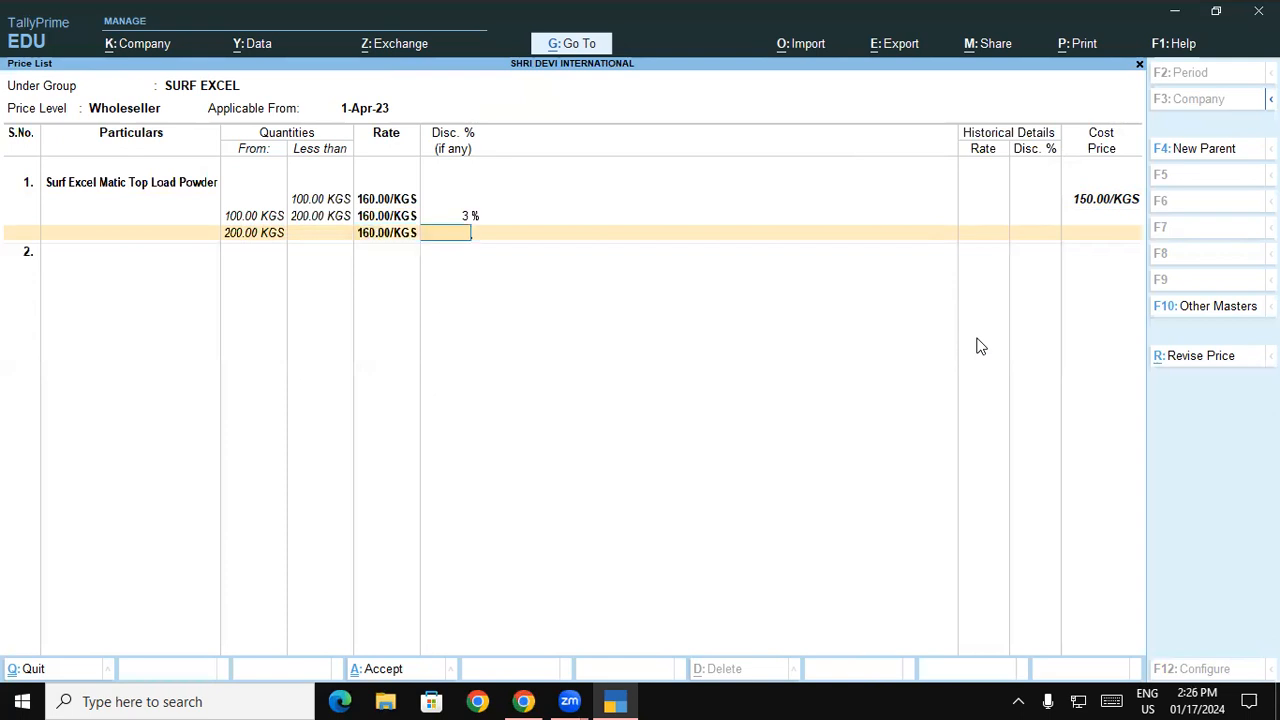
pyautogui.write('5')
pyautogui.press('Return')
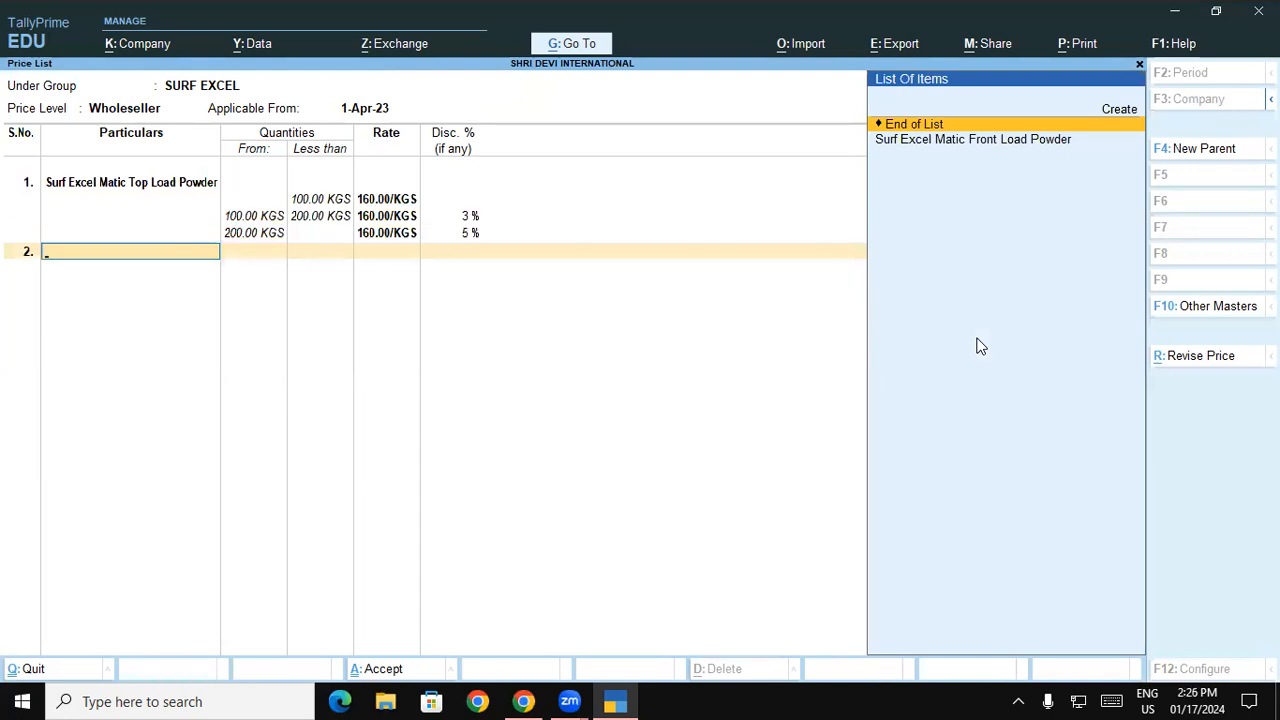
# - Add Surf Excel Matic Front Load Powder with a first slab of less than 100 KGS at rate 210 and 0% discount
pyautogui.press('Down')
pyautogui.press('Return')
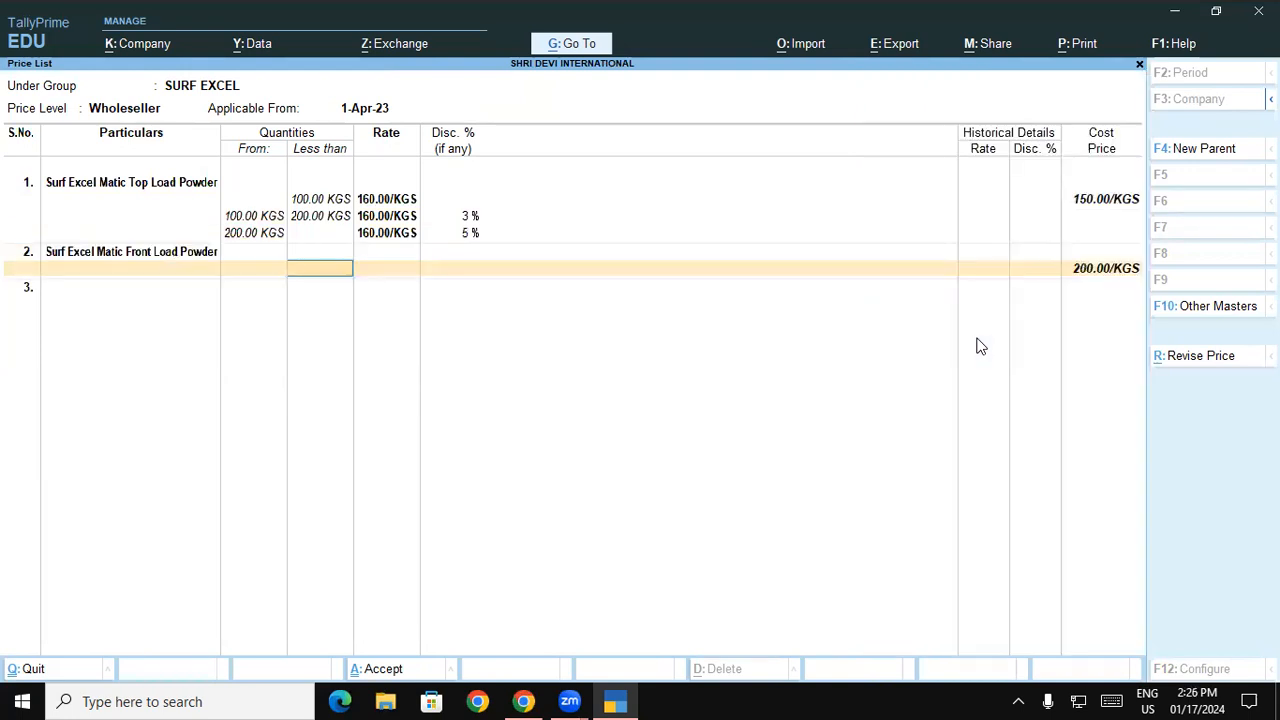
pyautogui.write('100')
pyautogui.press('Return')
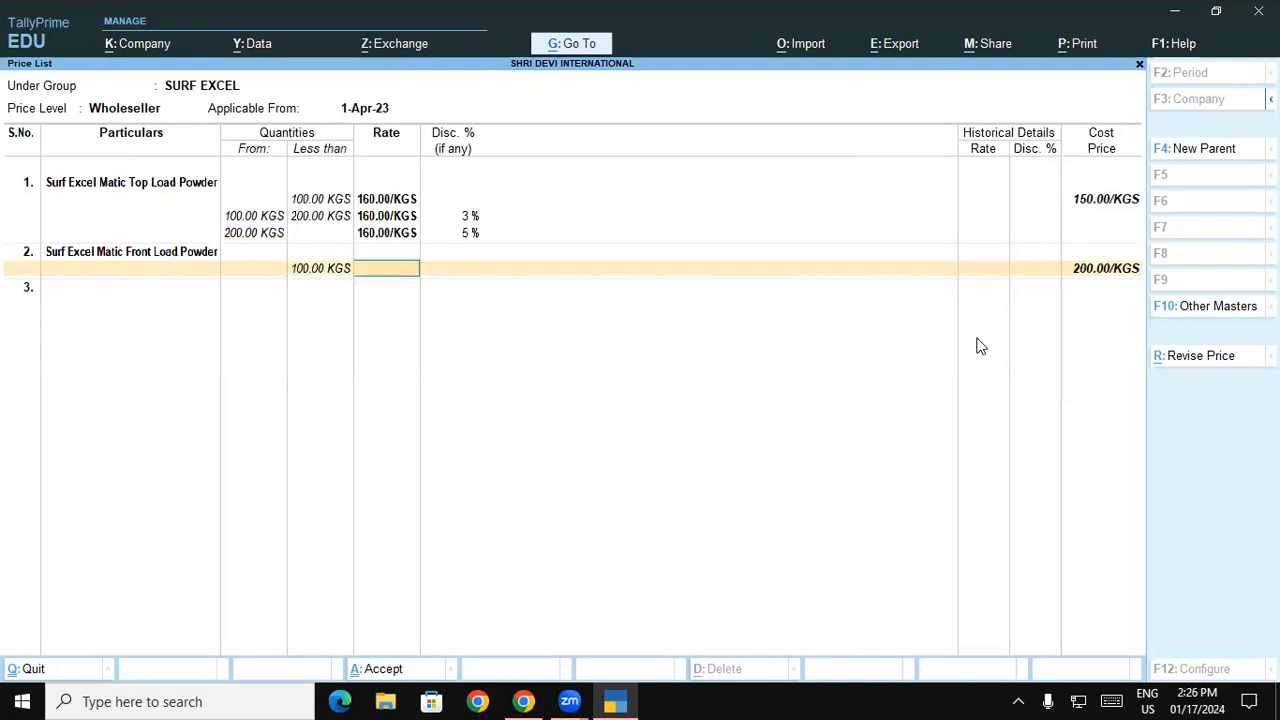
pyautogui.write('210')
pyautogui.press('Return')
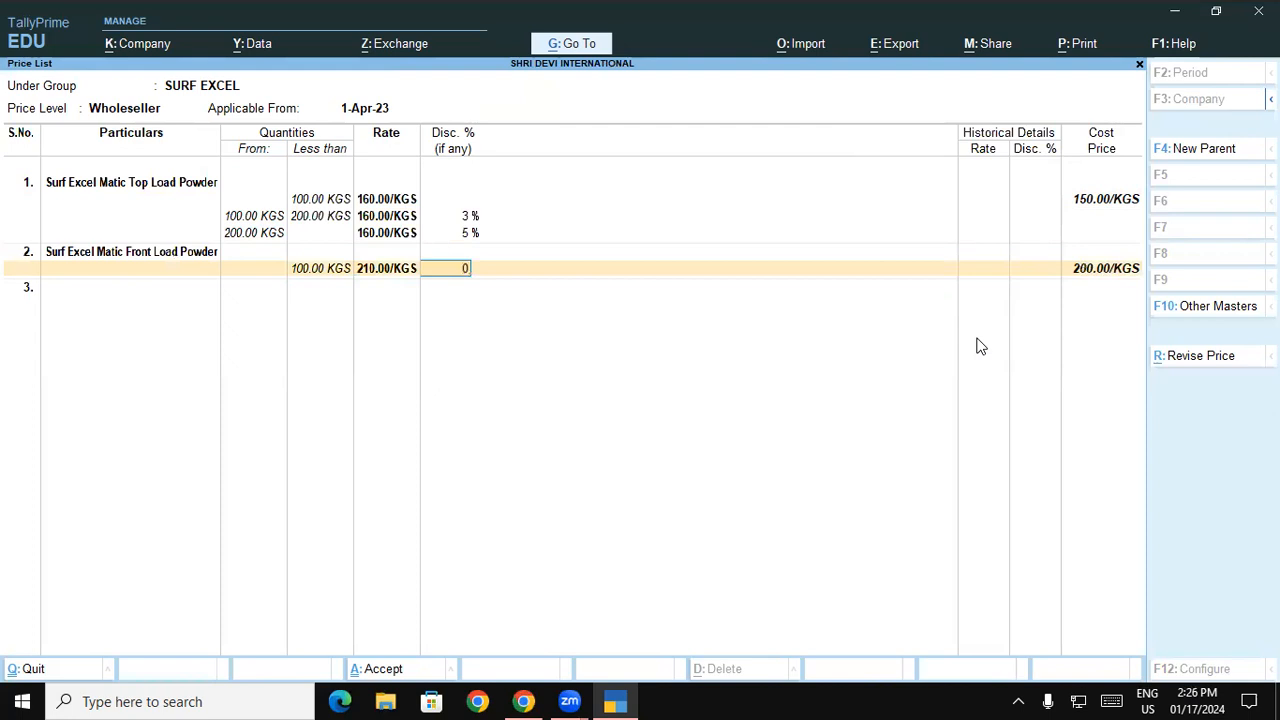
pyautogui.press('Return')
# - Enter the Front Load Powder slab from 100 to less than 200 KGS at rate 210 with a 3% discount
pyautogui.write('200.00 KGS')
pyautogui.press('Return')
pyautogui.write('210.00/KGS')
pyautogui.press('Return')
pyautogui.write('3')
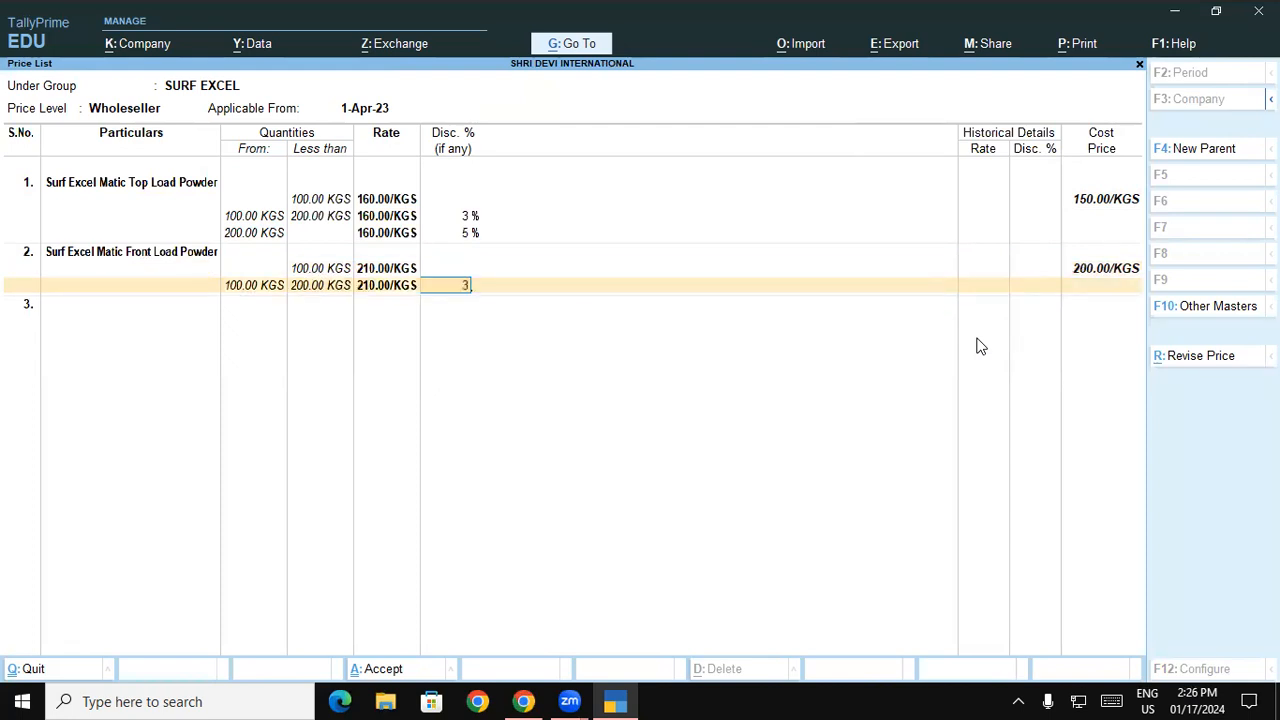
pyautogui.press('Return')
# - Enter the Front Load Powder slab from 200 KGS with no upper limit at rate 210 and a 5% discount
pyautogui.press('Return')
pyautogui.write('210')
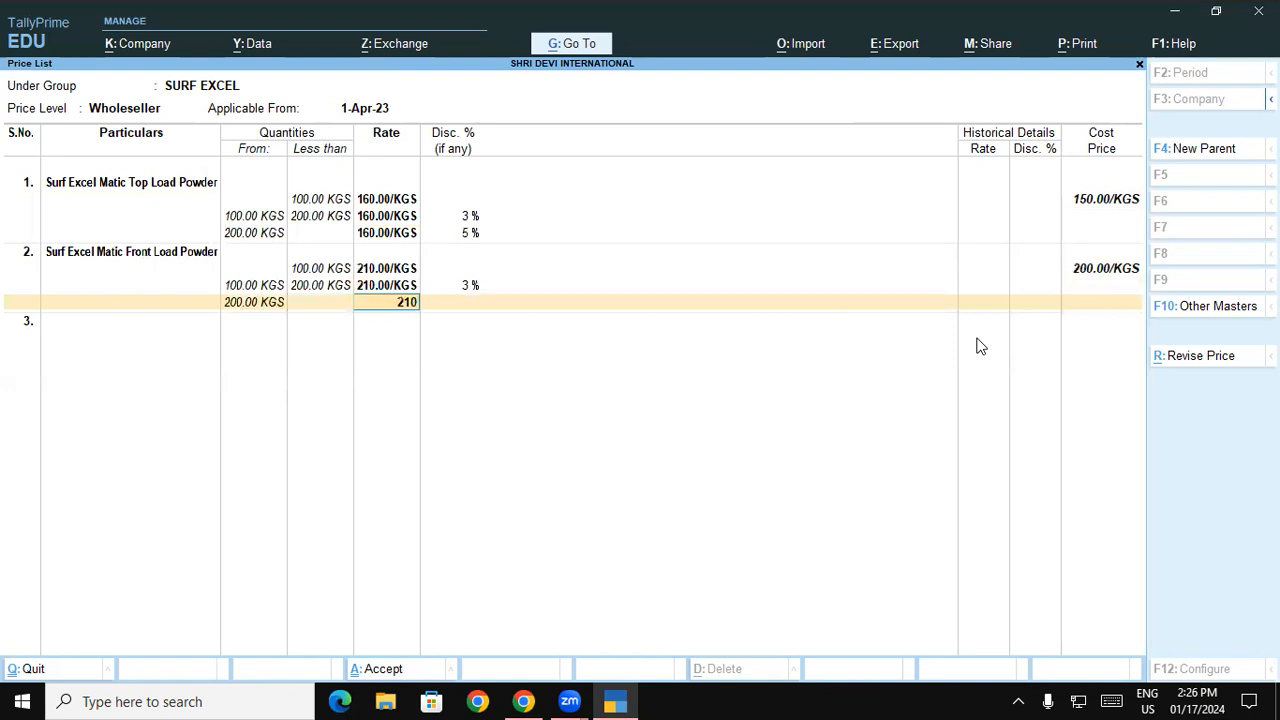
pyautogui.press('Return')
pyautogui.write('5')
pyautogui.press('Return')
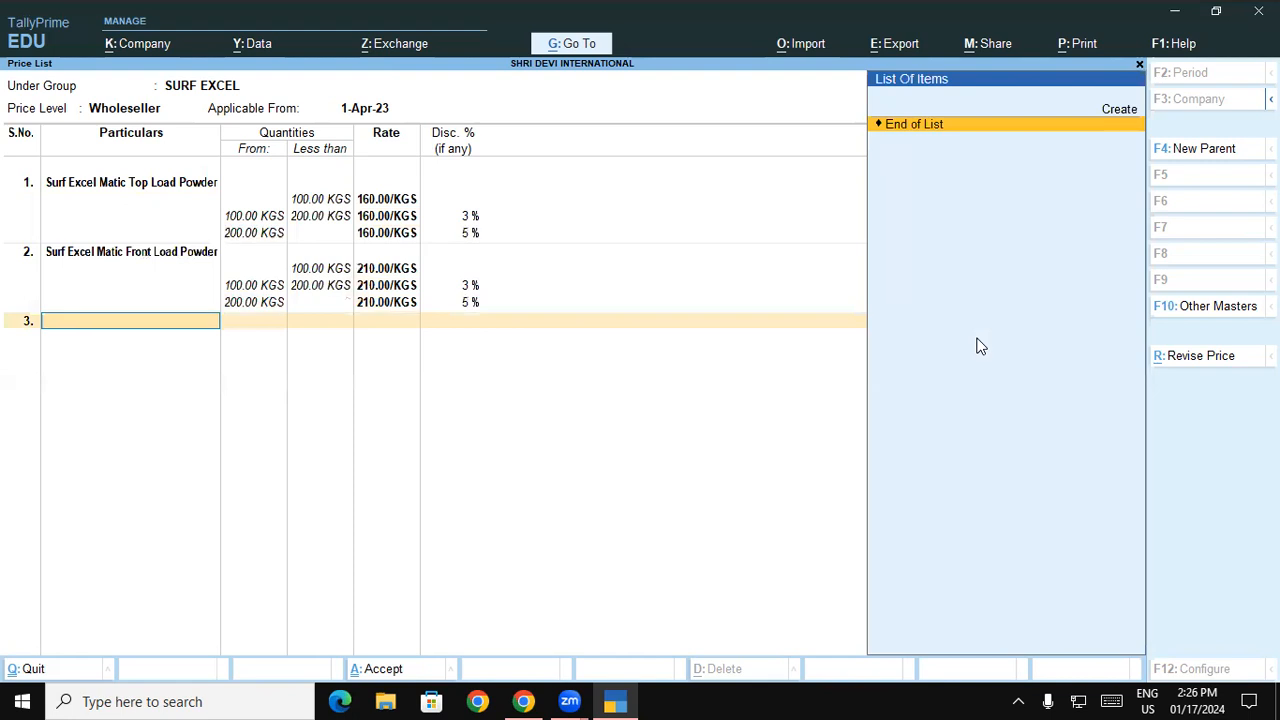
# - Compare the entered price list with Figure 1.49 in the course document, checking the last Front Load Powder rate
pyautogui.click(525, 700)
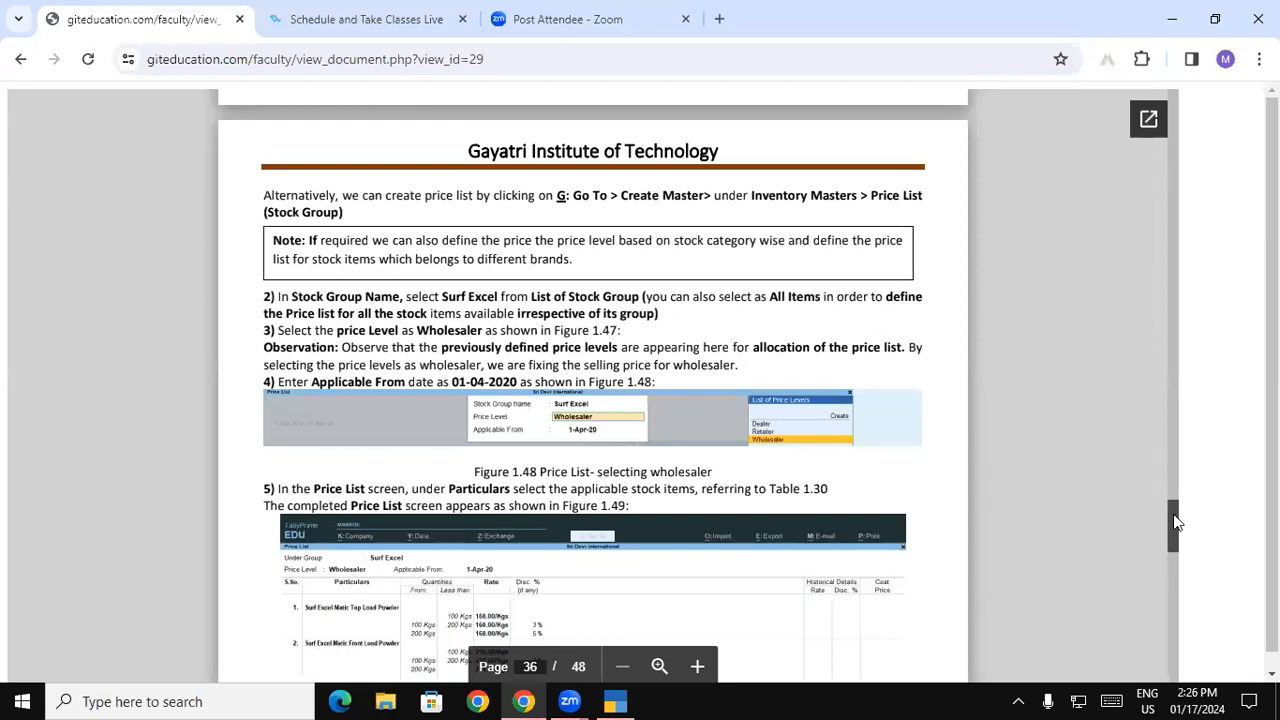
pyautogui.moveTo(1177, 522); pyautogui.dragTo(1177, 528)
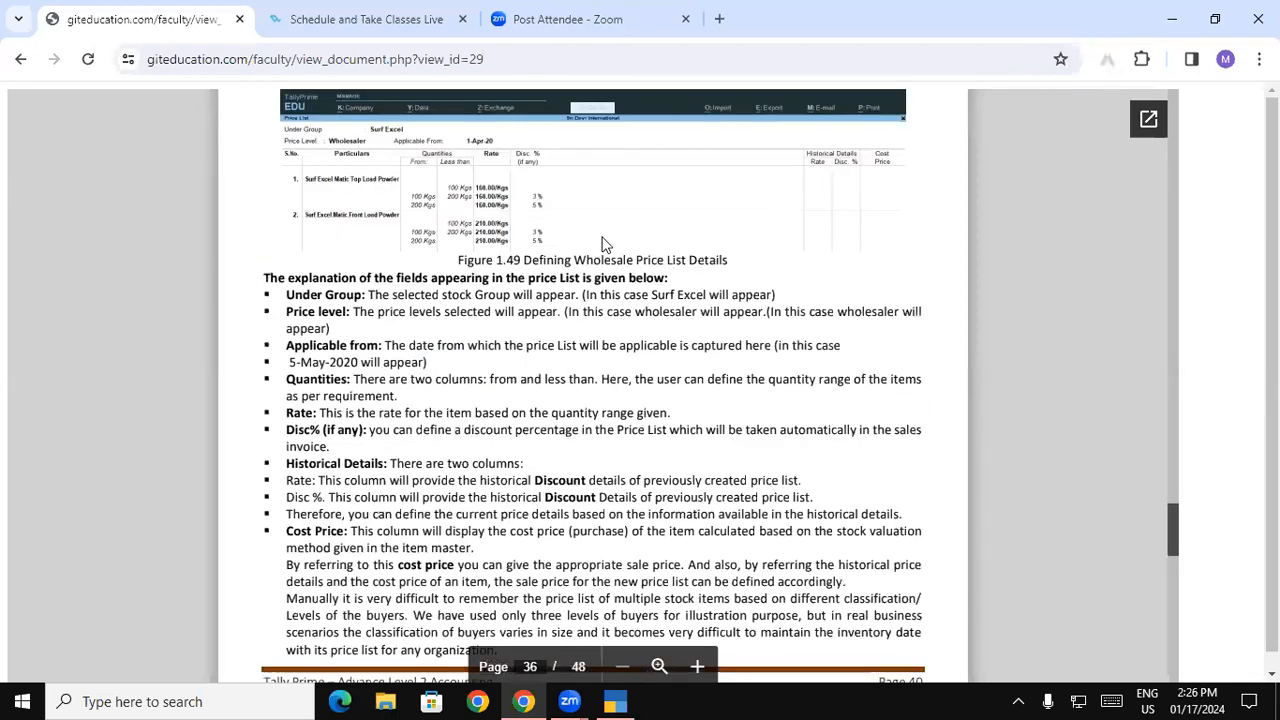
pyautogui.click(617, 701)
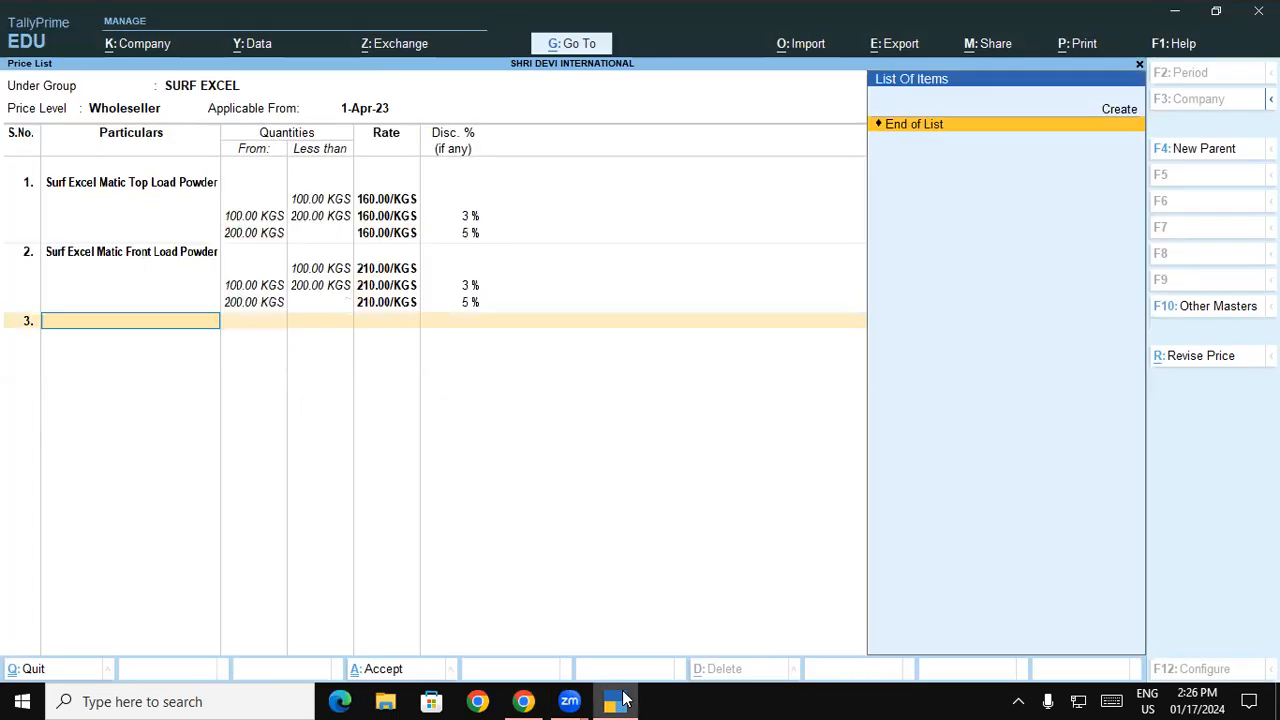
pyautogui.click(388, 302)
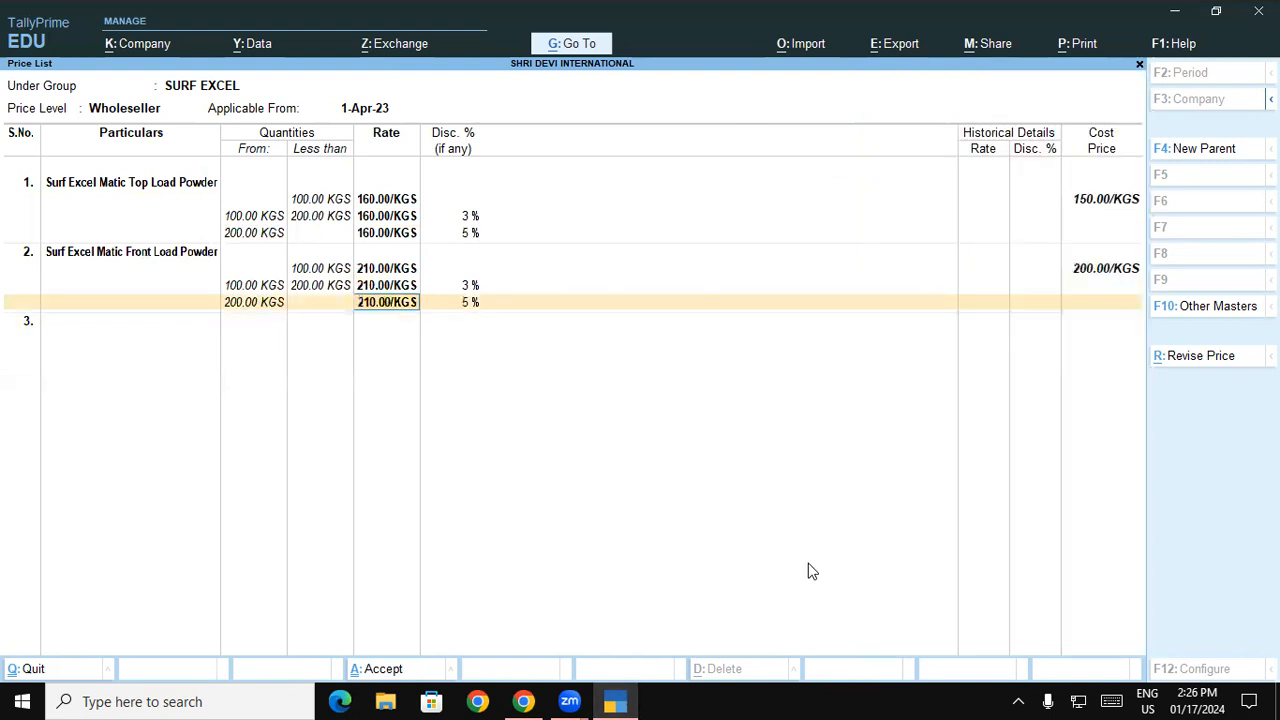
pyautogui.click(617, 700)
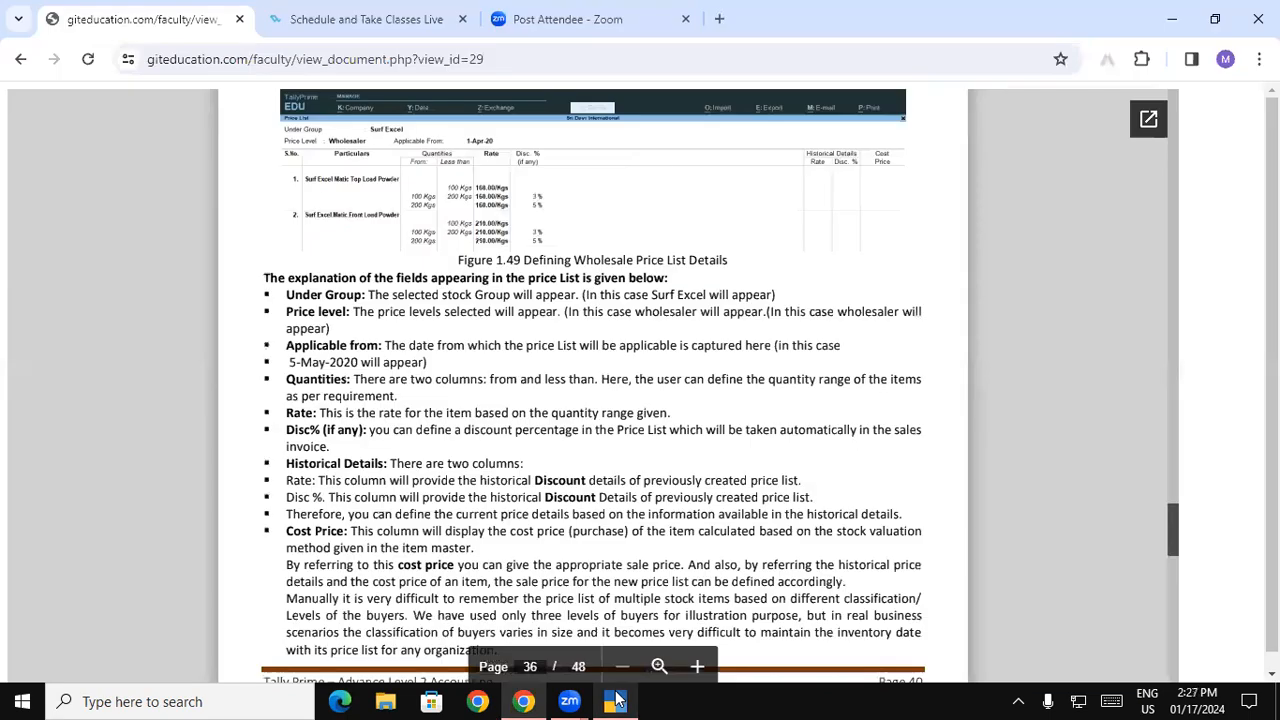
pyautogui.click(617, 700)
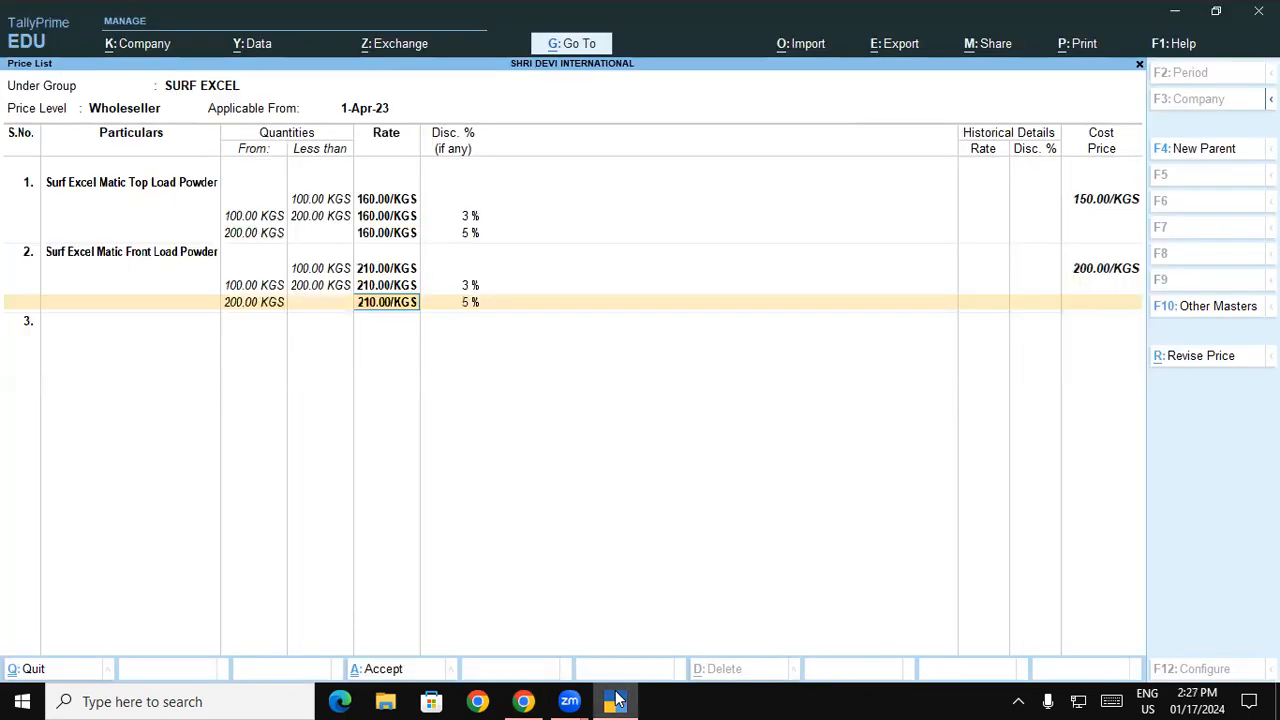
# - End the item list and save the Wholeseller price list for SURF EXCEL
pyautogui.press('Return')
pyautogui.press('Return')
pyautogui.press('Return')
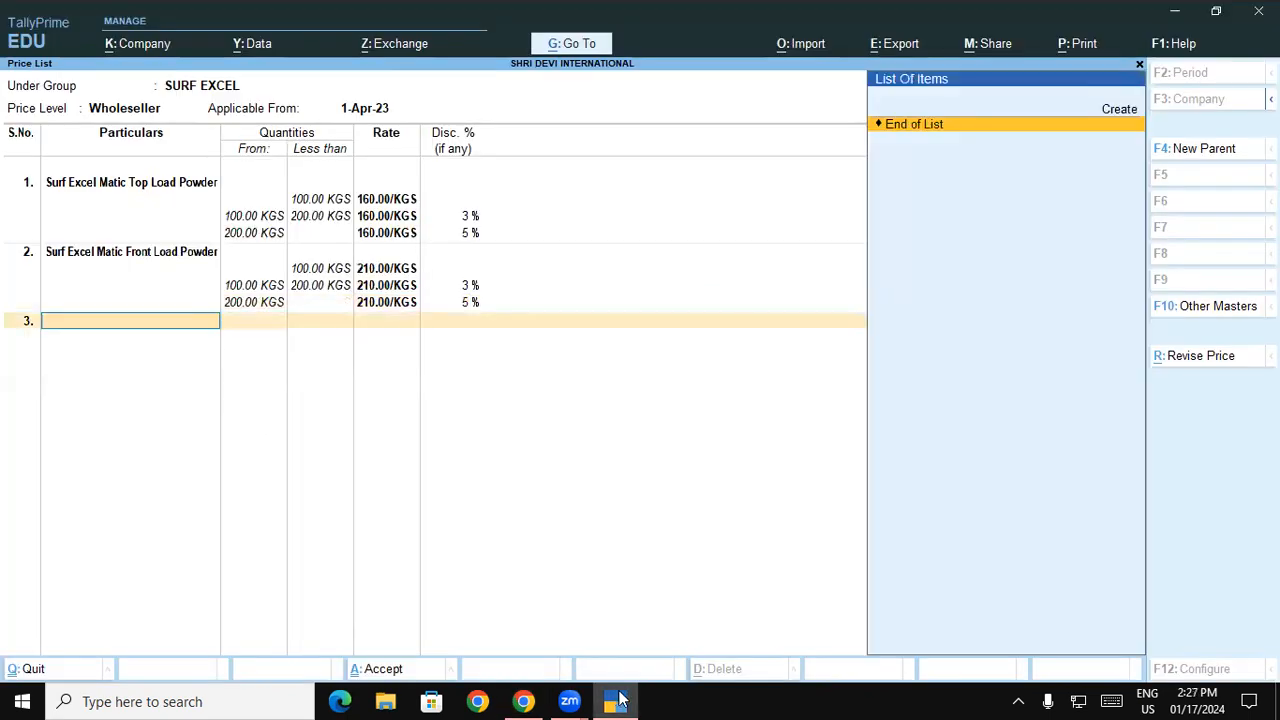
pyautogui.press('Return')
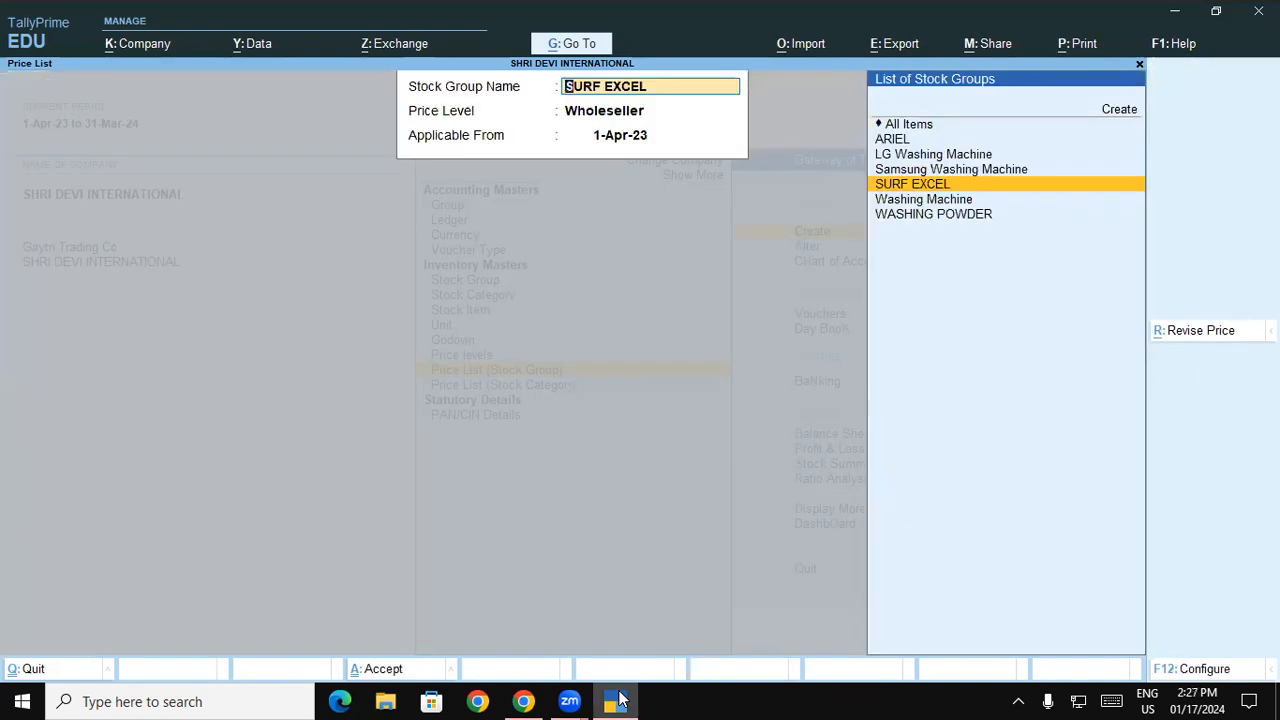
# - Check Activity 1 for Ariel in the course document, and open TallyPrime's Wholeseller price list for stock group ARIEL applicable from 1-Apr-23
pyautogui.click(619, 700)
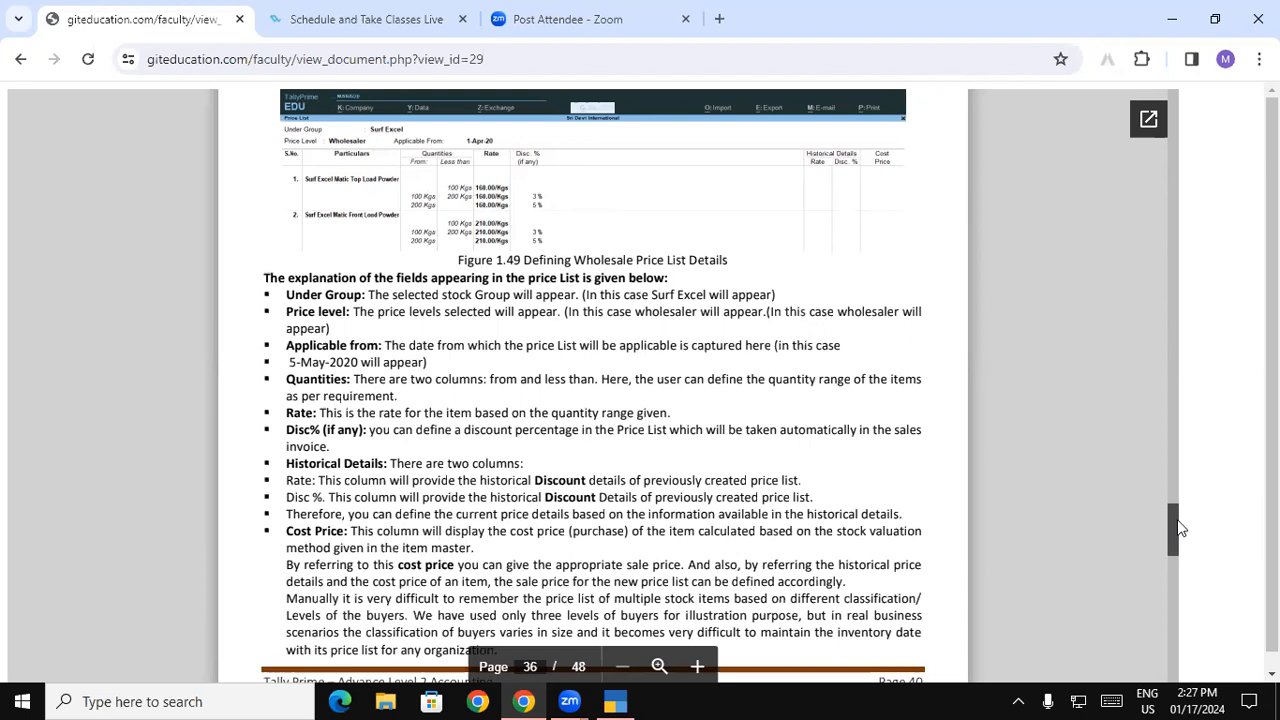
pyautogui.scroll(-5, 1177, 527)
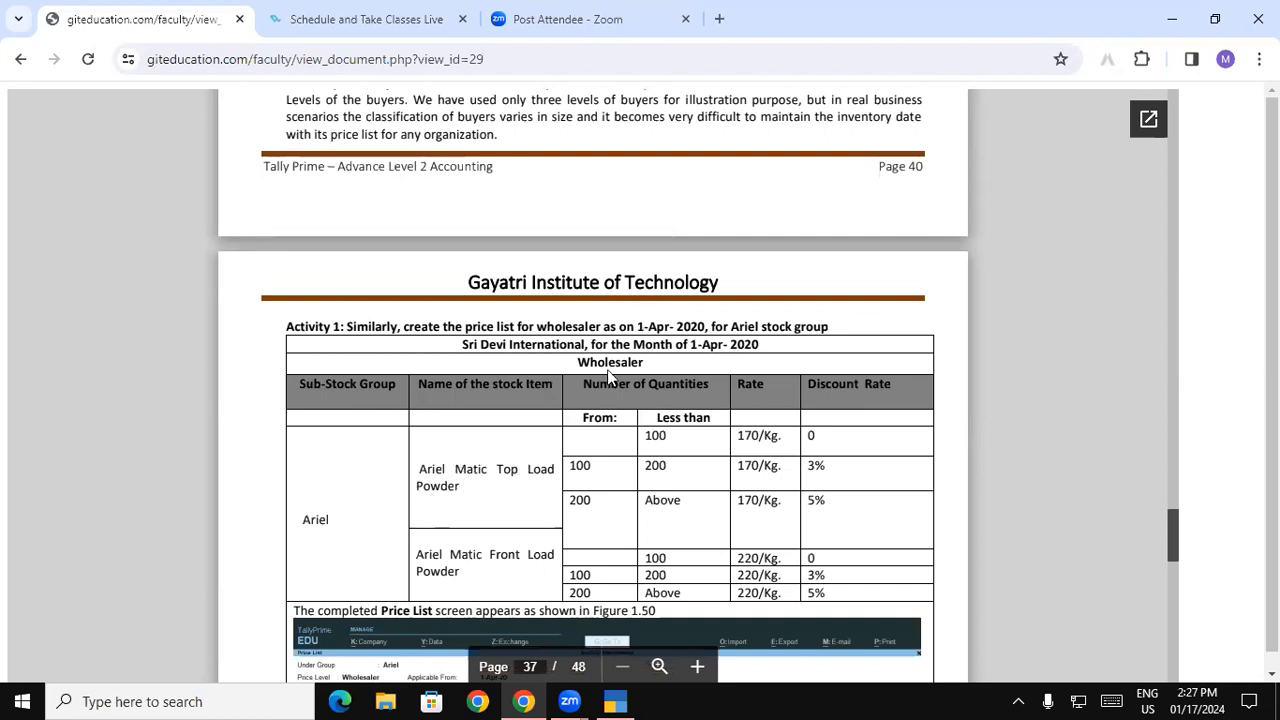
pyautogui.click(617, 700)
pyautogui.press('Up')
pyautogui.press('Up')
pyautogui.press('Up')
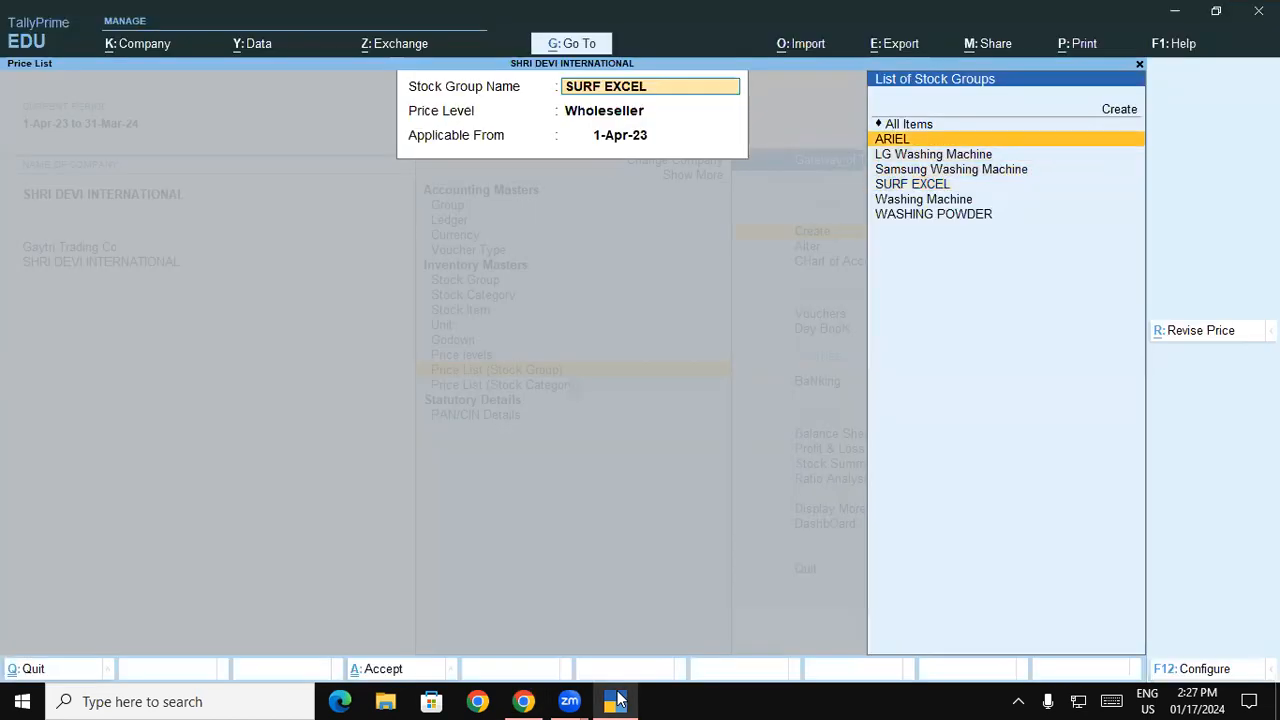
pyautogui.press('Return')
pyautogui.press('Return')
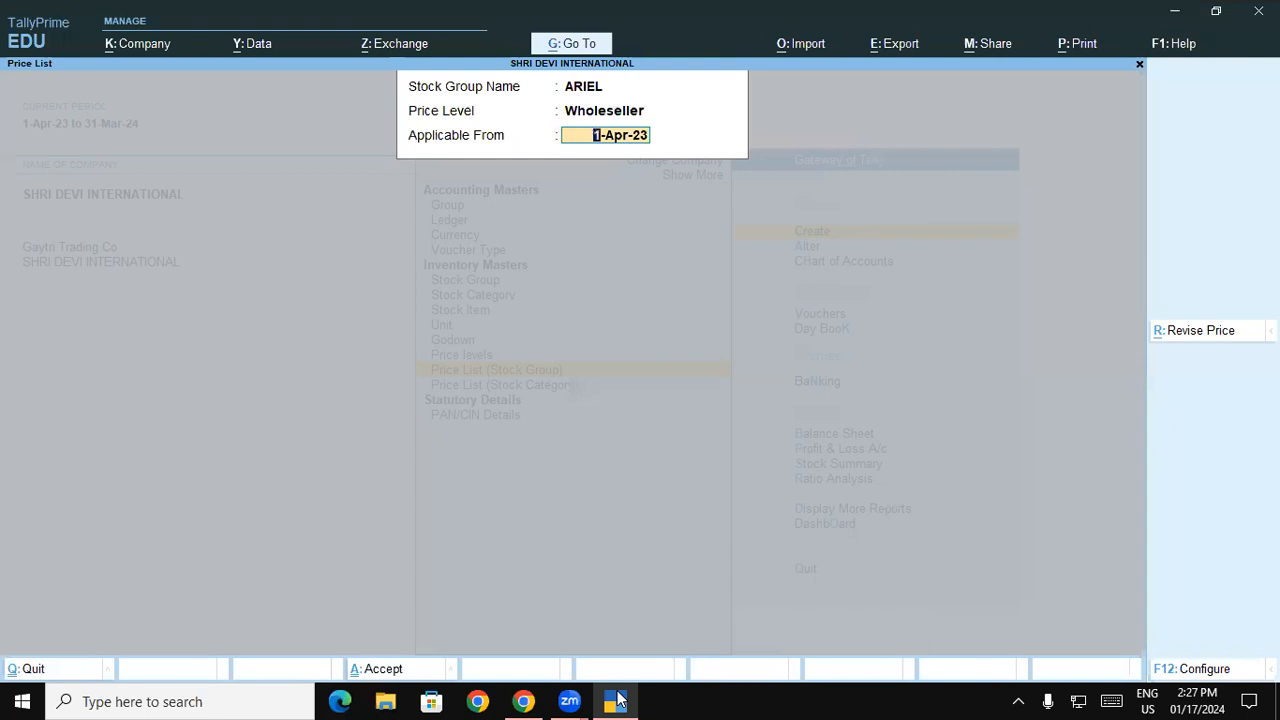
pyautogui.press('Return')
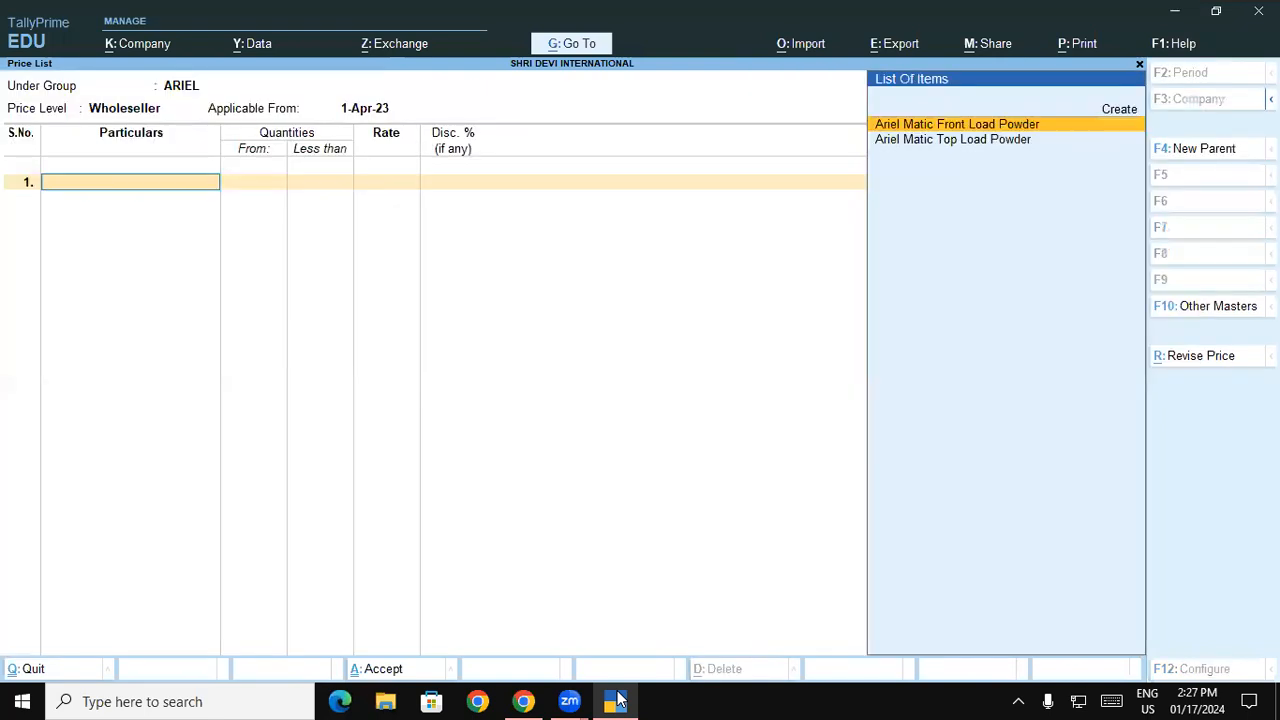
# - Add Ariel Matic Top Load Powder with a slab of less than 100 KGS at rate 170 and no discount
pyautogui.press('Down')
pyautogui.press('Return')
pyautogui.write('100')
pyautogui.press('Return')
pyautogui.write('170')
pyautogui.press('Return')
pyautogui.press('Return')
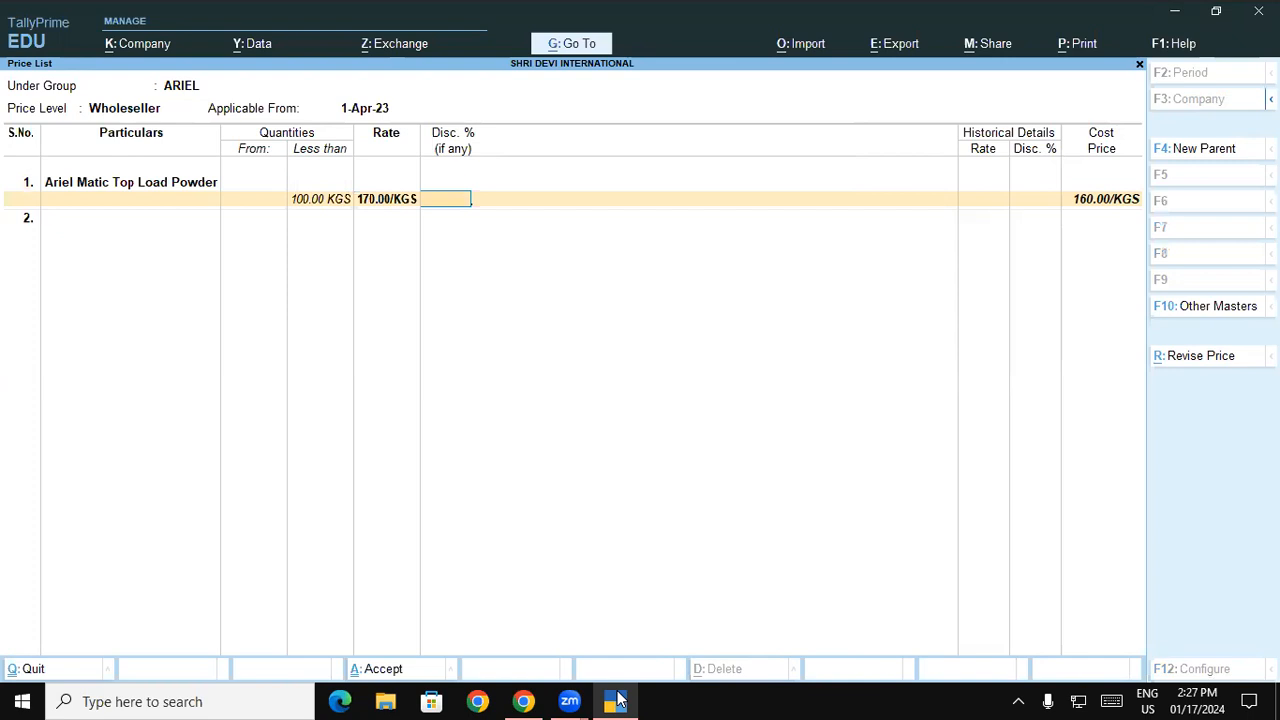
# - Enter the Ariel Matic Top Load Powder slab from 100 to less than 200 KGS at rate 170 with a 3% discount
pyautogui.write('200')
pyautogui.press('Return')
pyautogui.write('1')
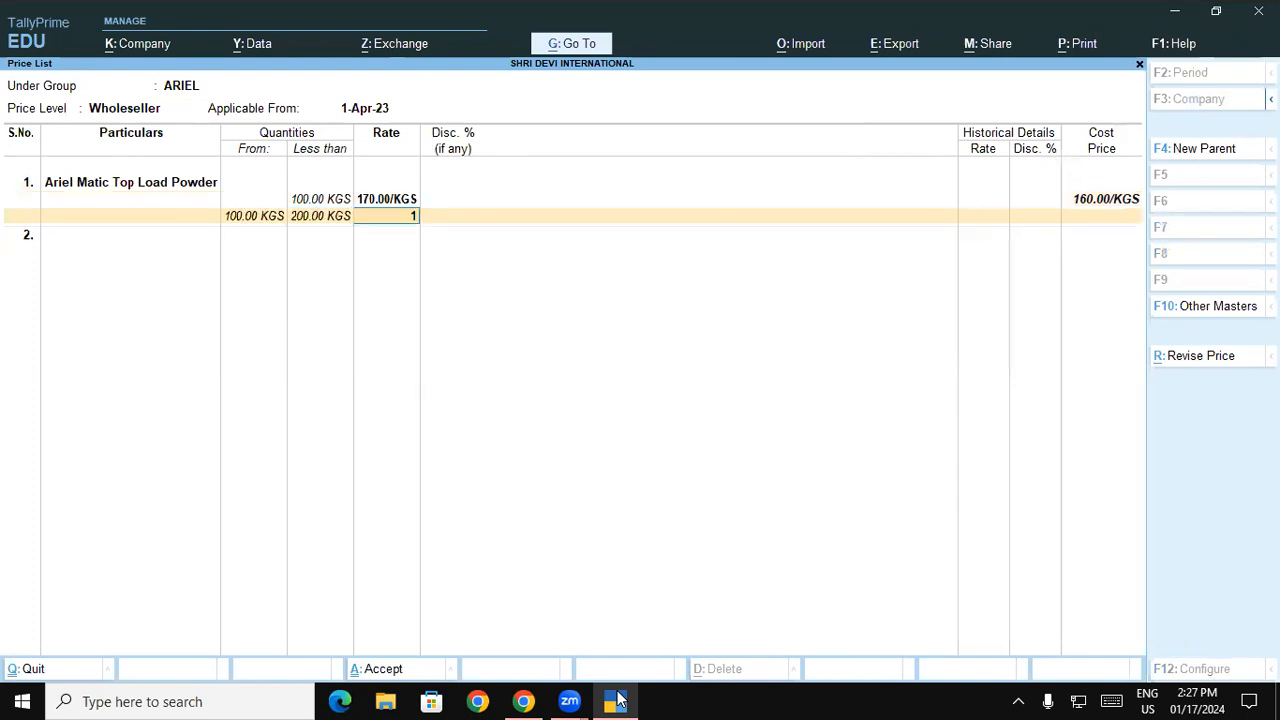
pyautogui.write('70')
pyautogui.press('Return')
pyautogui.write('3')
pyautogui.press('Return')
# - Enter the Ariel Matic Top Load Powder slab from 200 KGS with no upper limit at rate 170 and a 5% discount
pyautogui.press('Return')
pyautogui.write('170')
pyautogui.press('Return')
pyautogui.write('5')
pyautogui.press('Return')
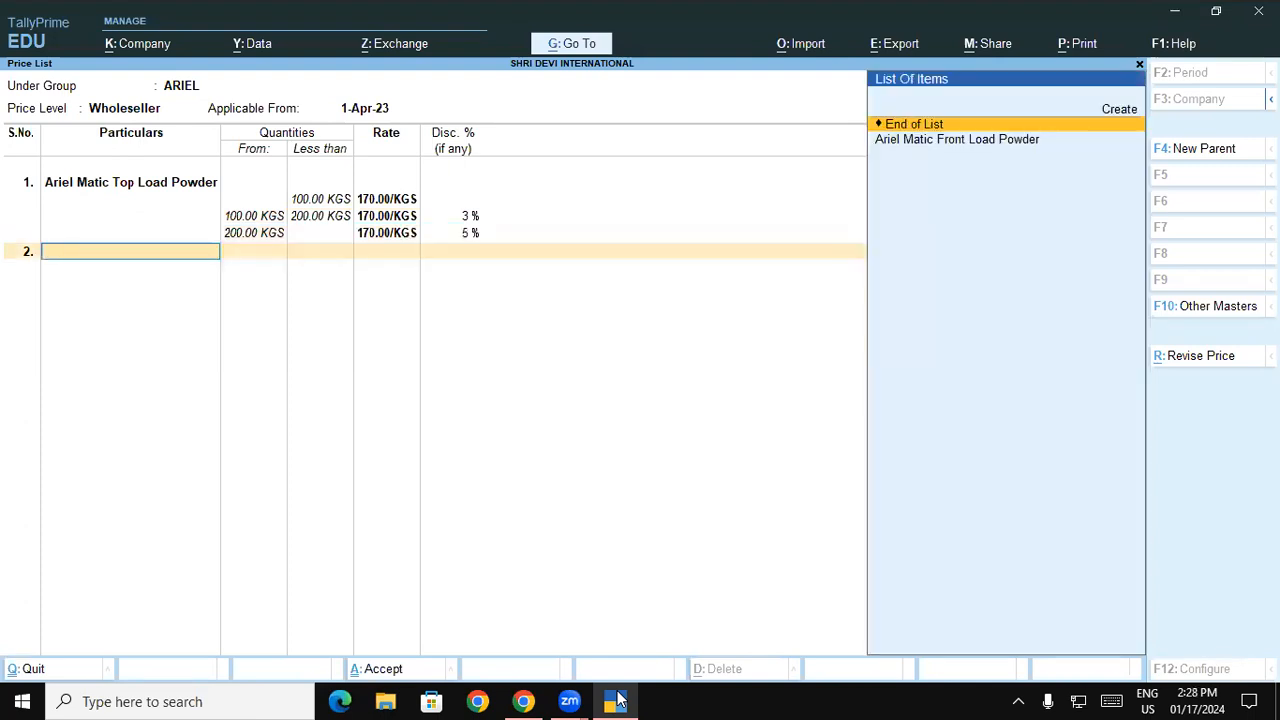
# - Add Ariel Matic Front Load Powder with a slab of less than 100 KGS at rate 220 and a 0 discount
pyautogui.press('Down')
pyautogui.press('Return')
pyautogui.write('100')
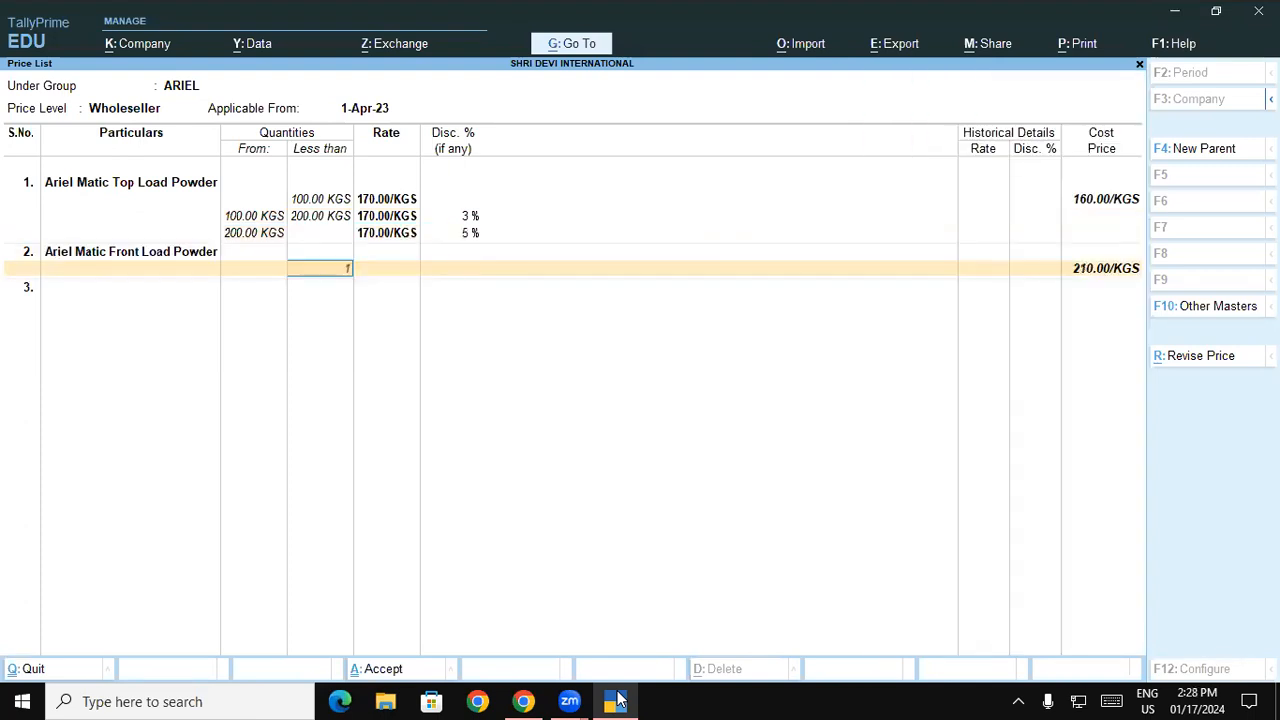
pyautogui.press('Return')
pyautogui.write('220')
pyautogui.press('Return')
pyautogui.write('0')
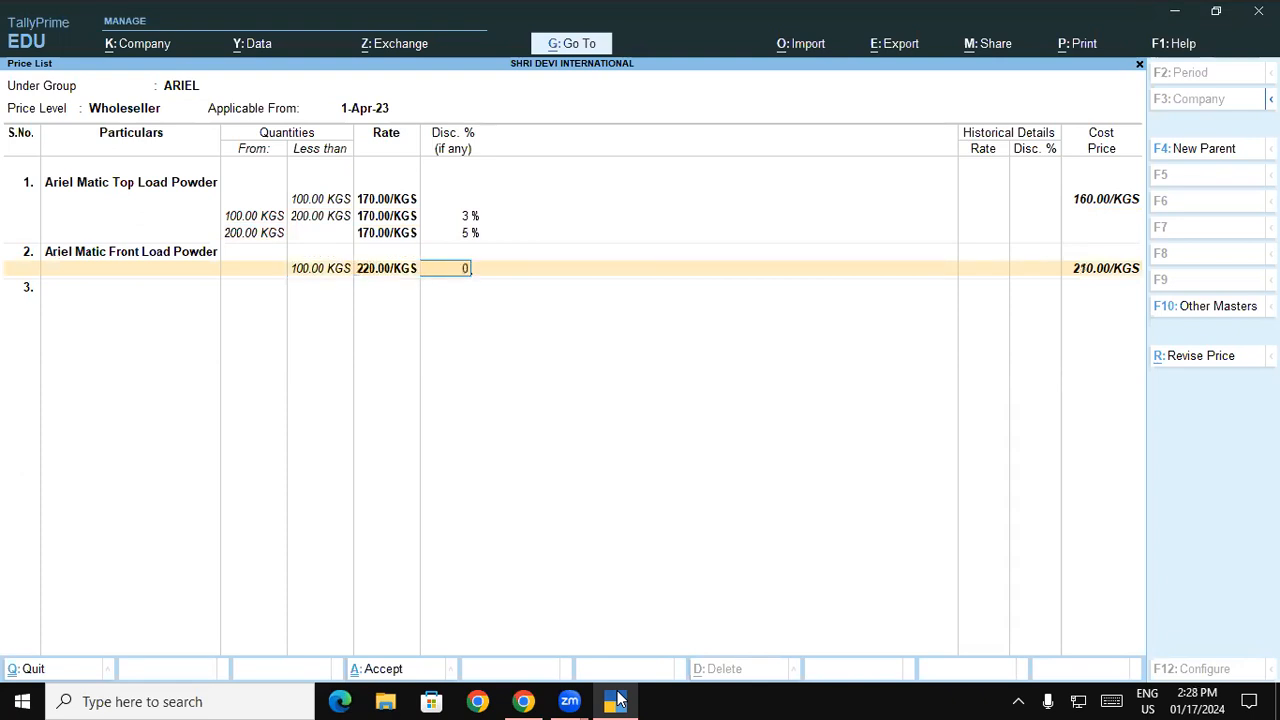
pyautogui.press('Return')
# - Enter the Ariel Matic Front Load Powder slab from 100 to less than 200 KGS at rate 220 with a 3% discount
pyautogui.write('200.00 KGS')
pyautogui.press('Return')
pyautogui.write('220.00/KGS')
pyautogui.press('Return')
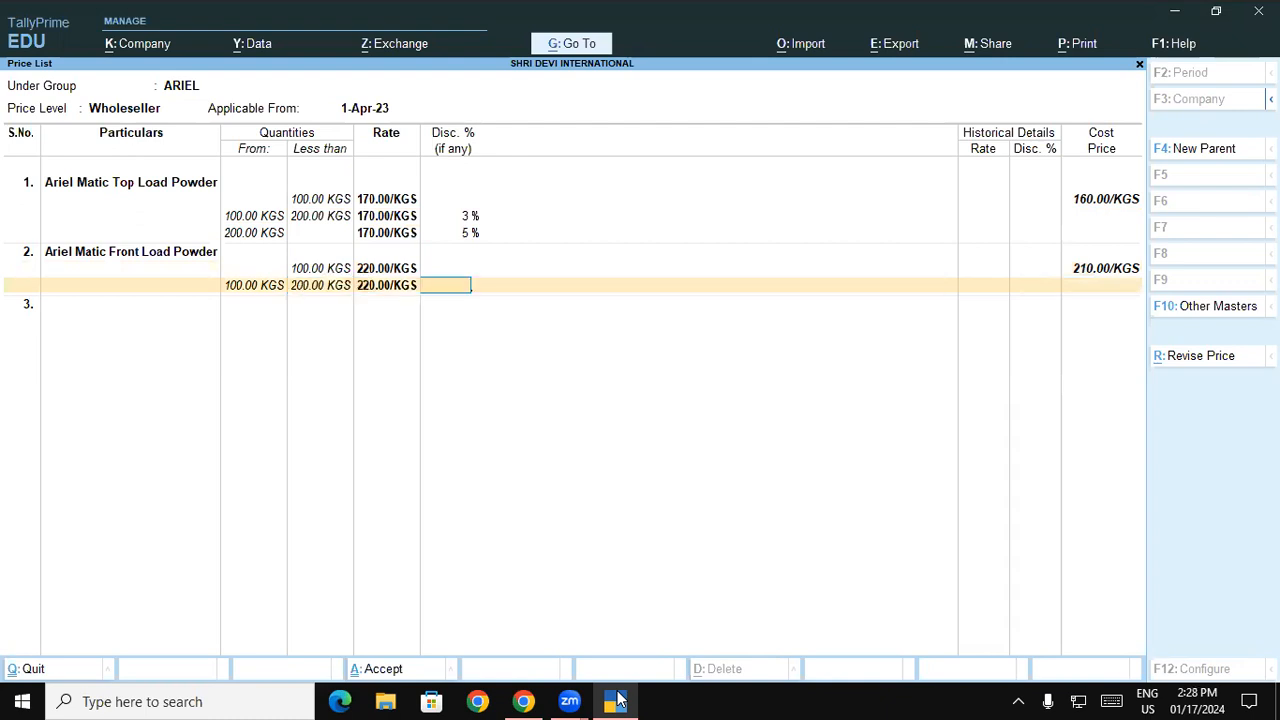
pyautogui.write('3')
pyautogui.press('Return')
# - Enter the Ariel Matic Front Load Powder slab from 200 KGS at rate 220 with a 5% discount, and save the ARIEL price list
pyautogui.press('Return')
pyautogui.write('220.00/KGS')
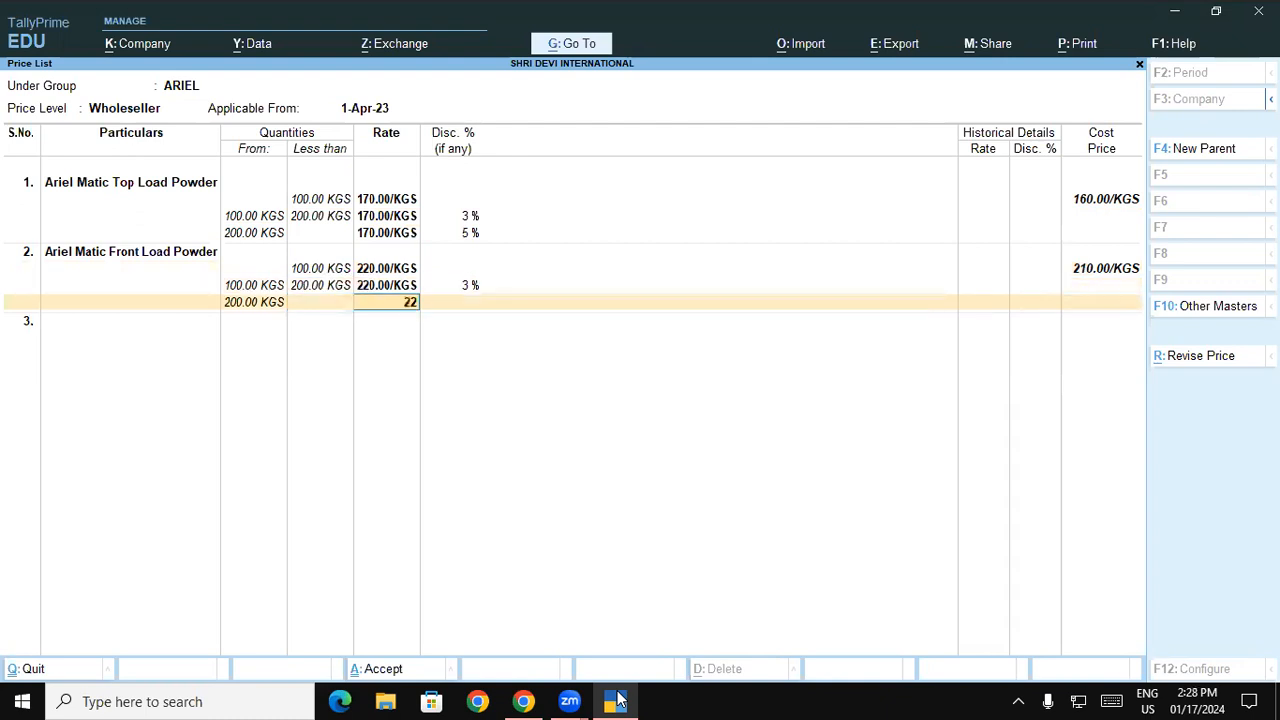
pyautogui.press('Return')
pyautogui.write('5')
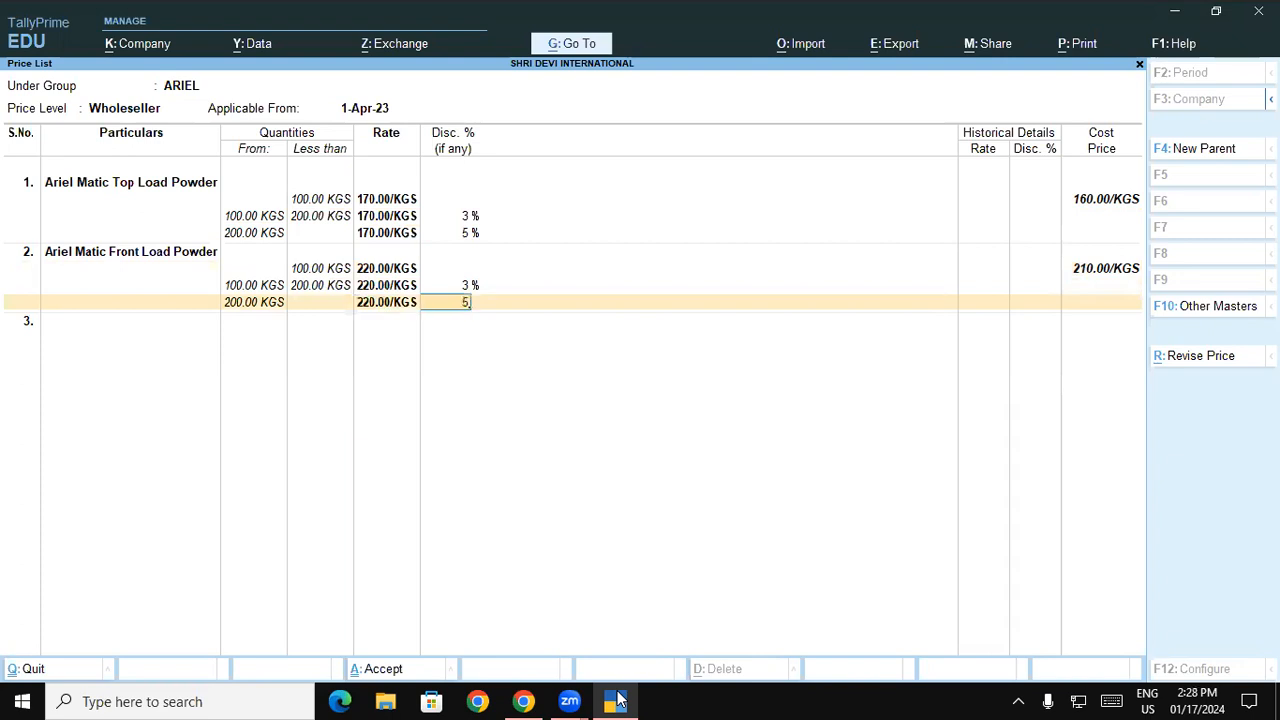
pyautogui.press('Return')
pyautogui.press('Return')
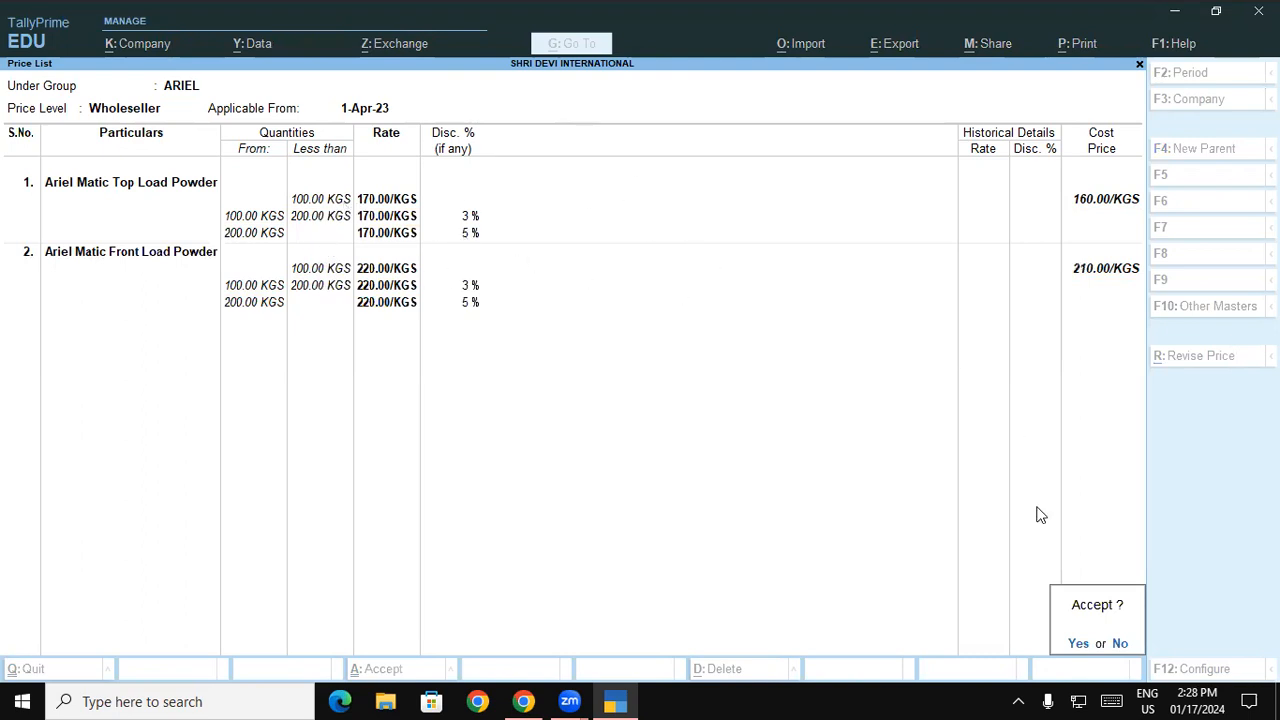
pyautogui.click(1078, 645)
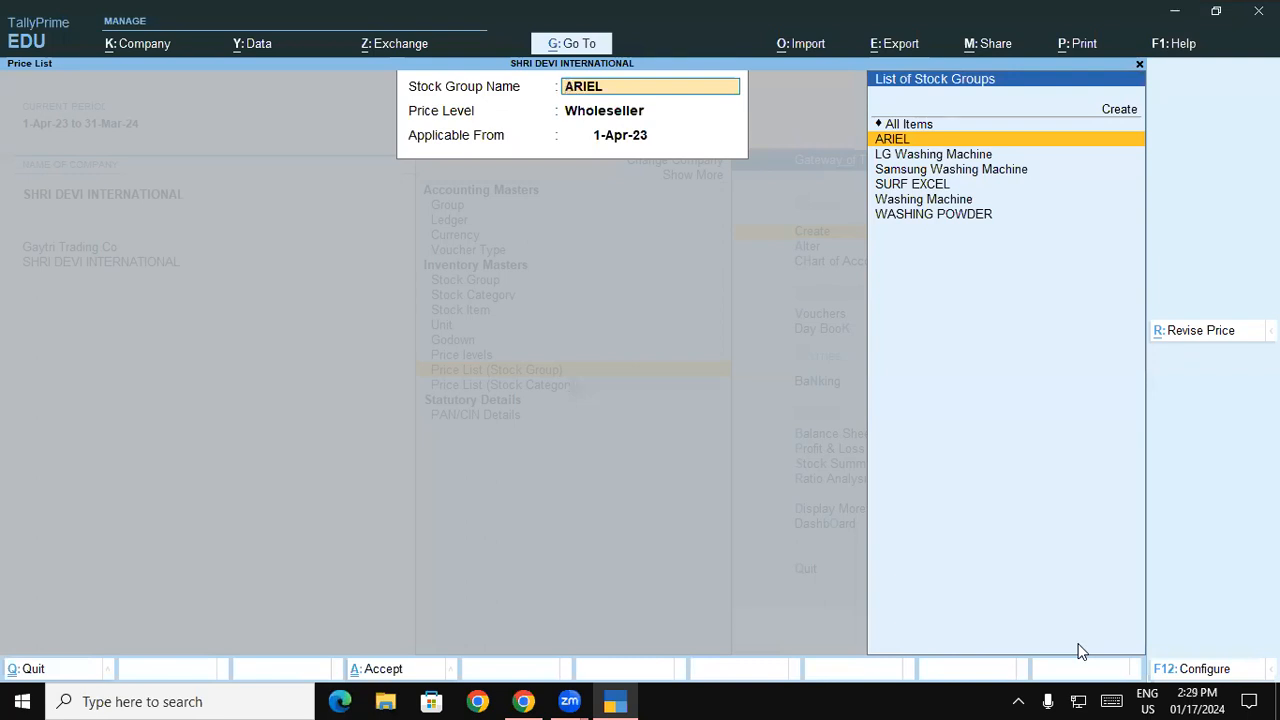
# - Read Activity 2 in the course document in Chrome for the Dealer price list's stock group hint, quantity slabs, rates and discounts
pyautogui.click(515, 697)
pyautogui.scroll(-3, 1177, 537)
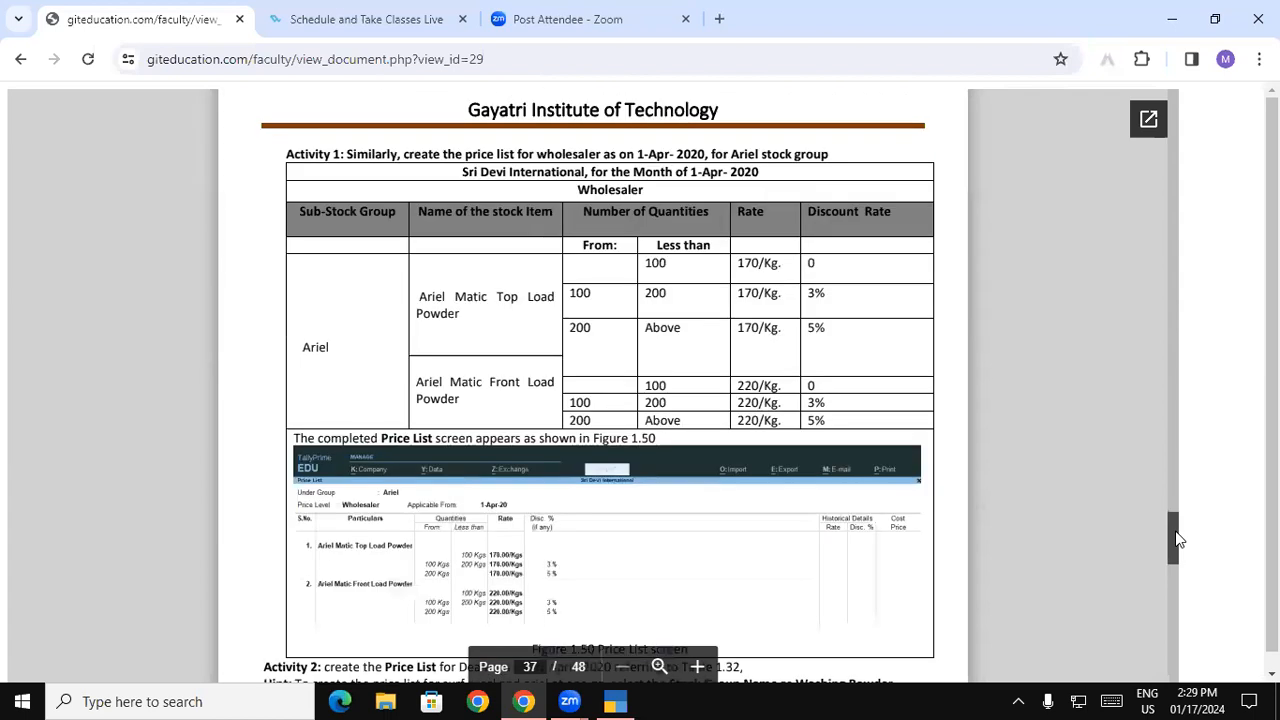
pyautogui.scroll(-1, 1177, 540)
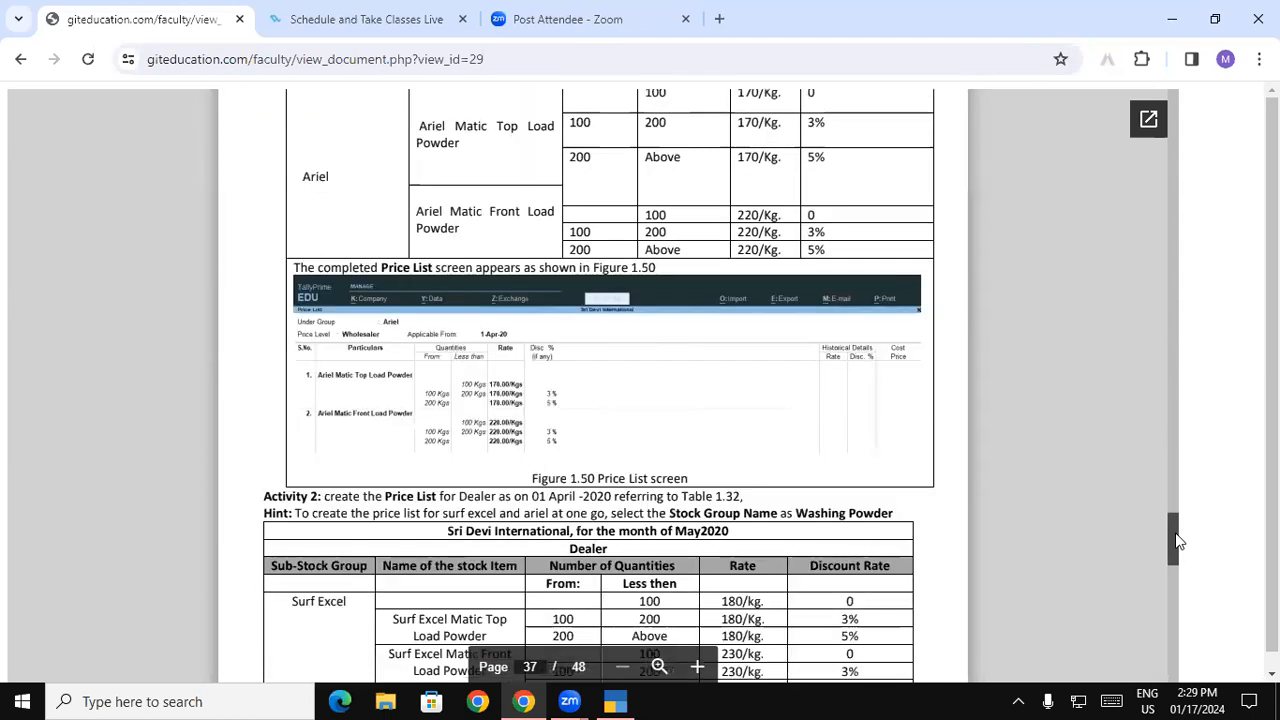
pyautogui.moveTo(1177, 540); pyautogui.dragTo(1172, 537)
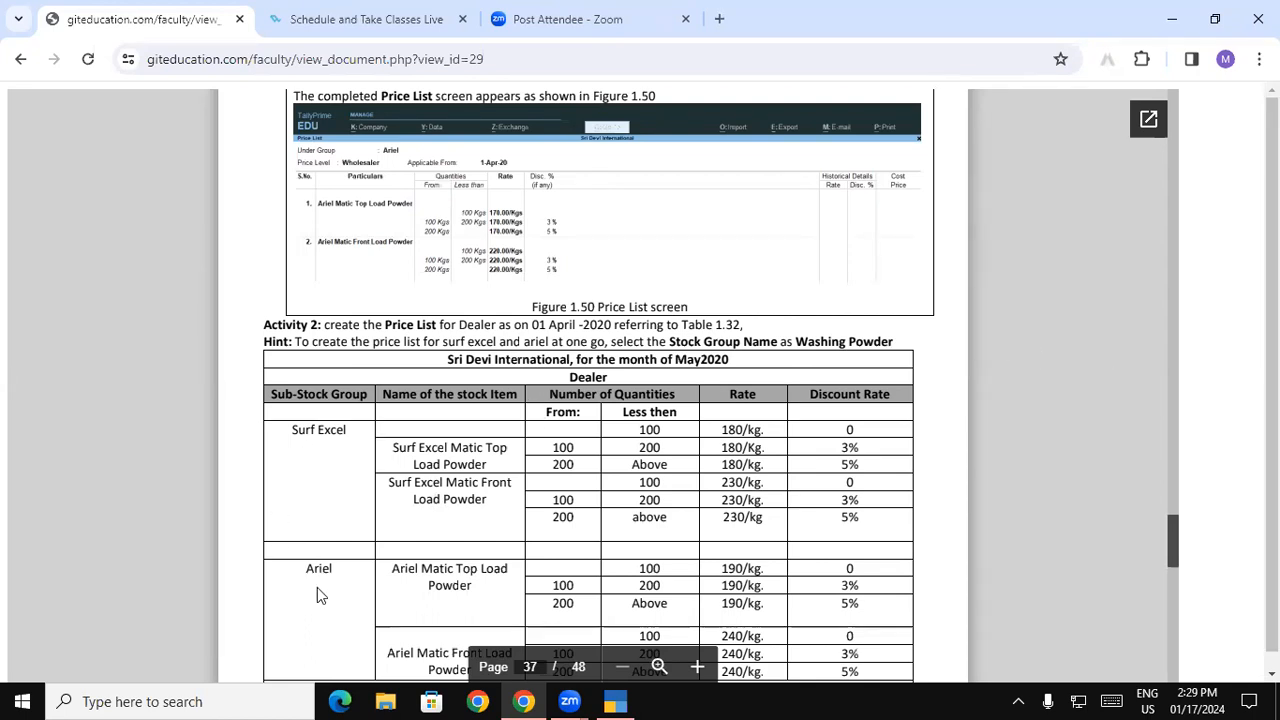
# - Switch back to TallyPrime and set the price list's price level to Dealer
pyautogui.click(628, 700)
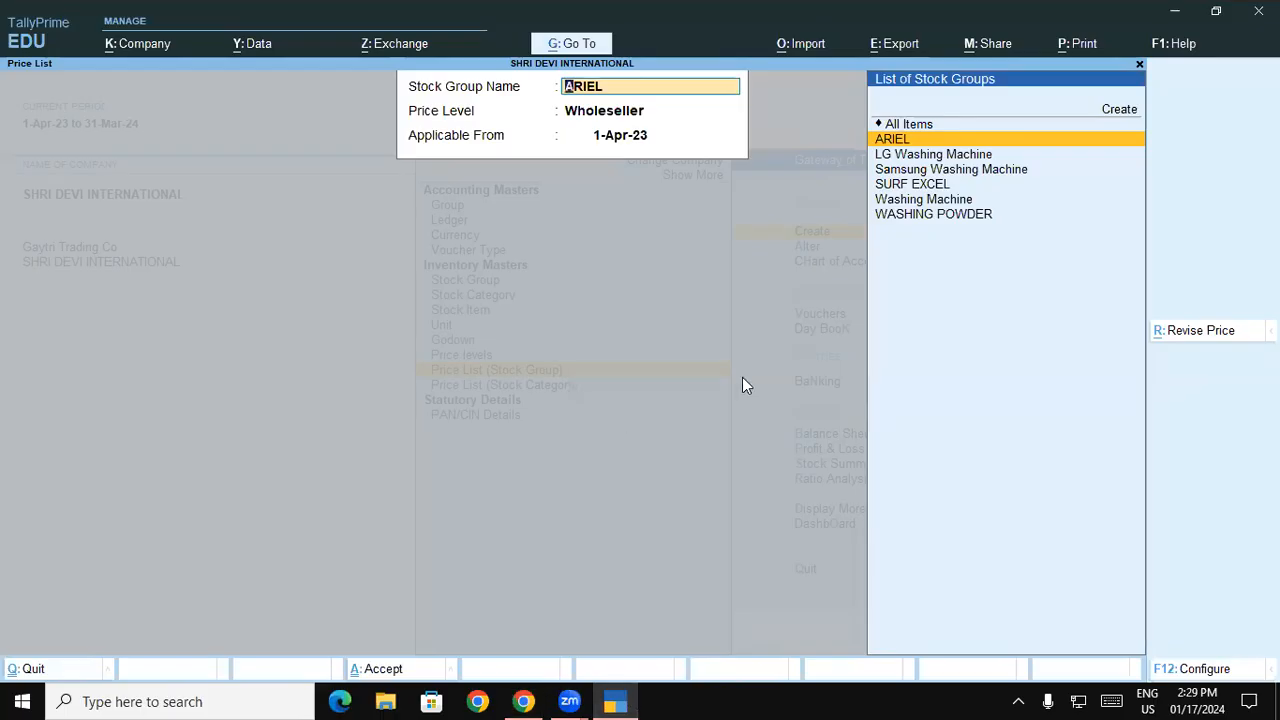
pyautogui.press('Return')
pyautogui.press('Up')
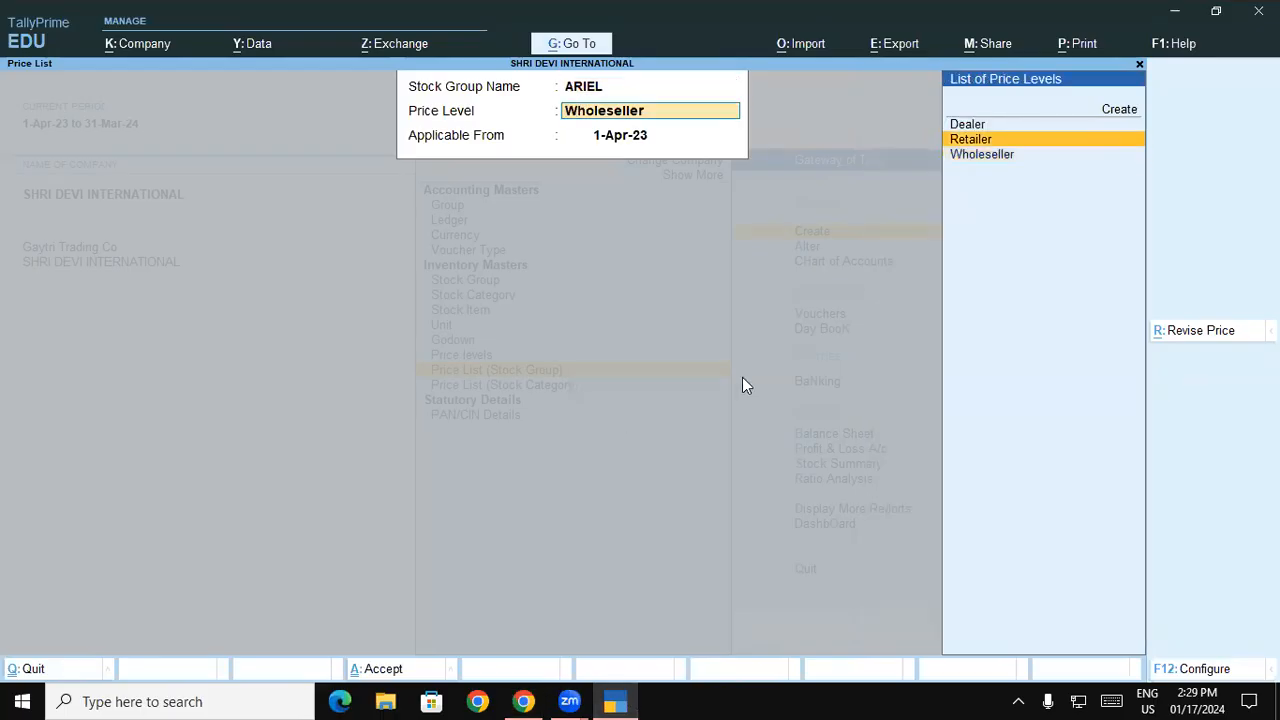
pyautogui.press('Up')
pyautogui.press('Return')
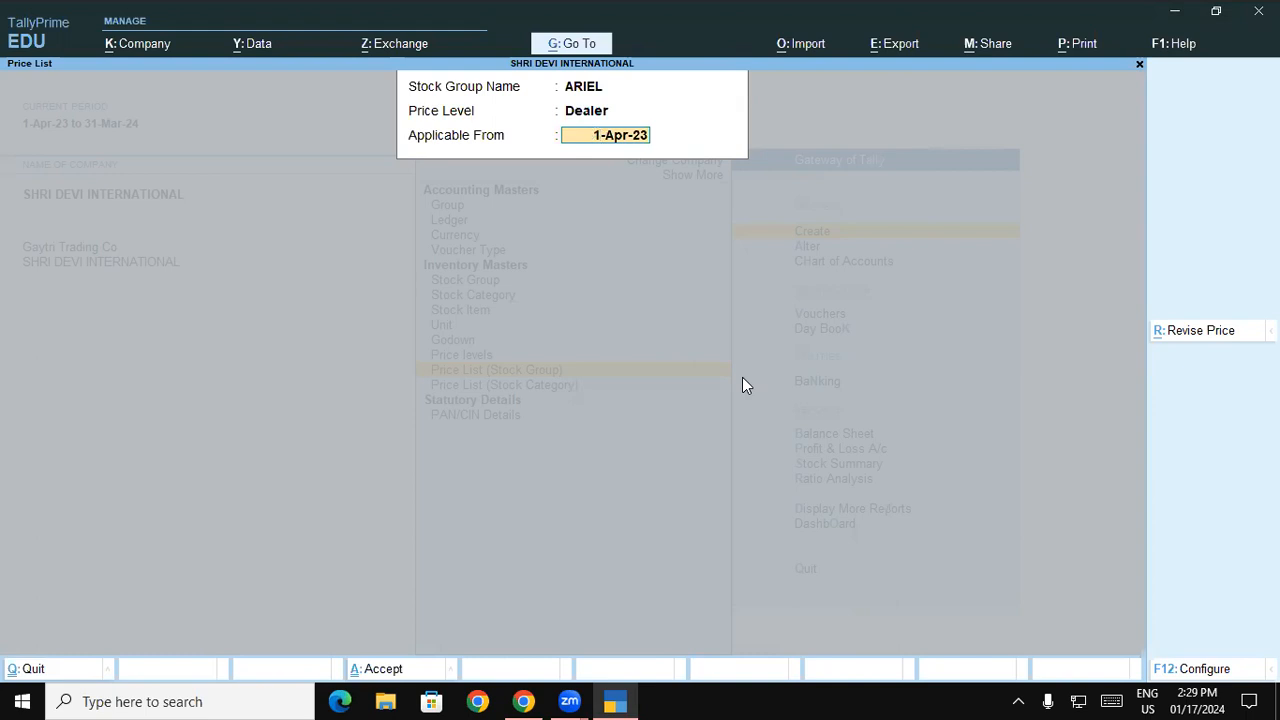
# - Change the stock group to WASHING POWDER and open its Dealer price list applicable from 1-Apr-23
pyautogui.press('BackSpace')
pyautogui.press('BackSpace')
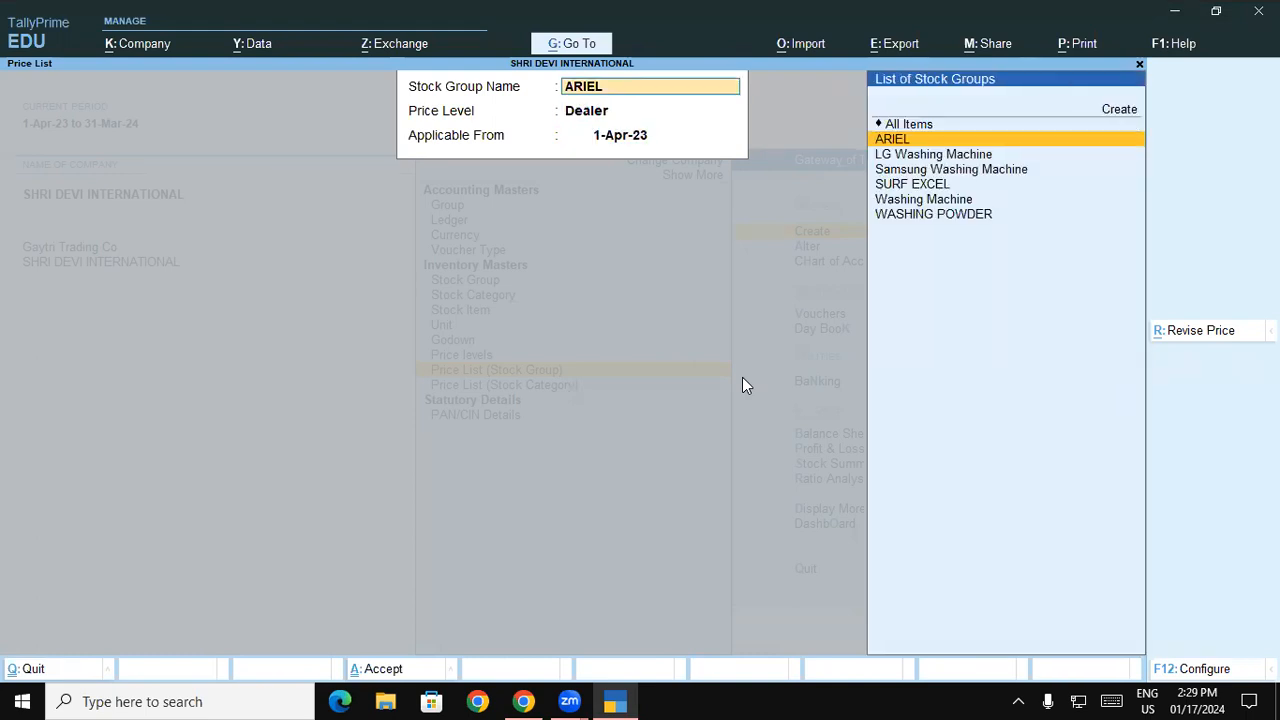
pyautogui.press('Down')
pyautogui.press('Down')
pyautogui.press('Down')
pyautogui.press('Down')
pyautogui.press('Down')
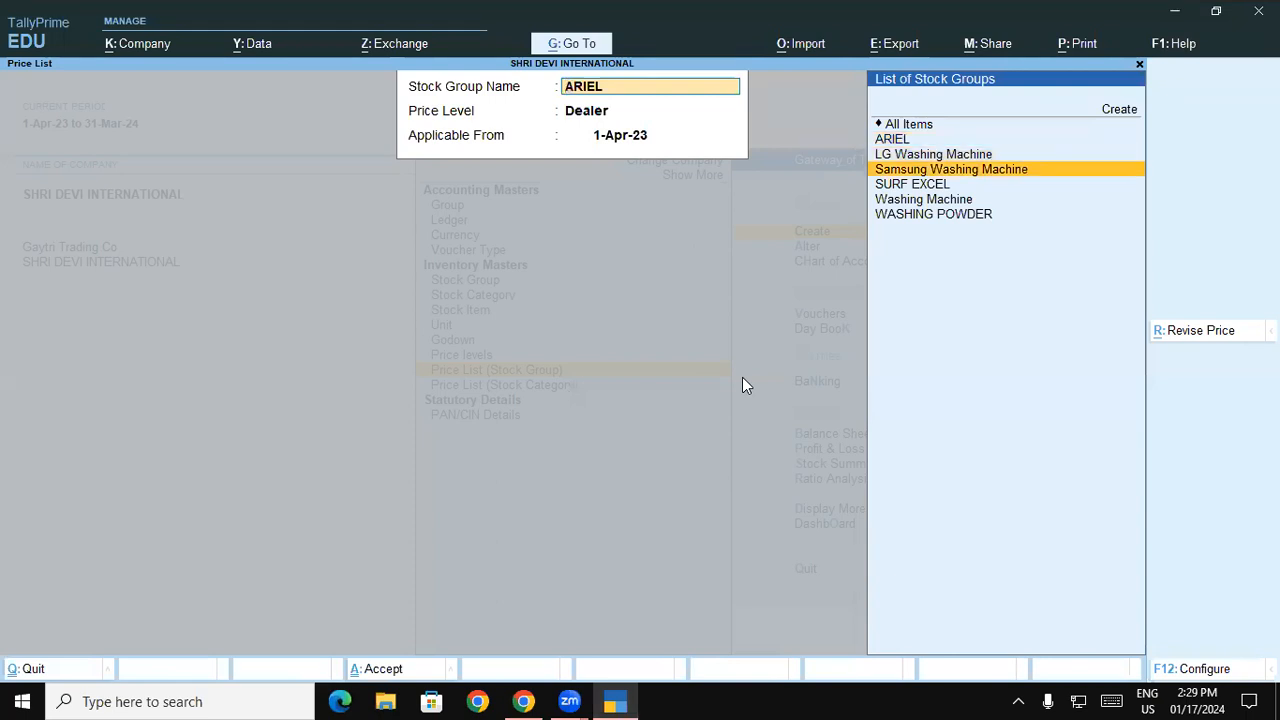
pyautogui.press('Return')
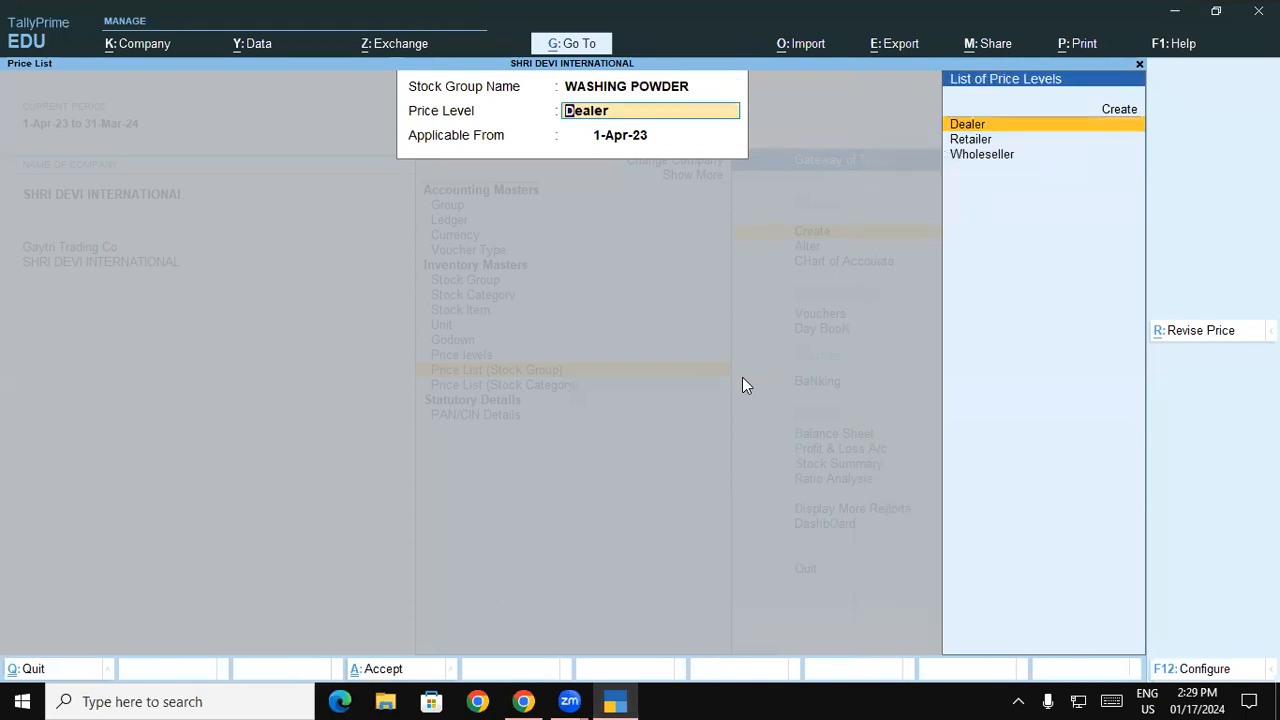
pyautogui.press('Return')
pyautogui.press('Return')
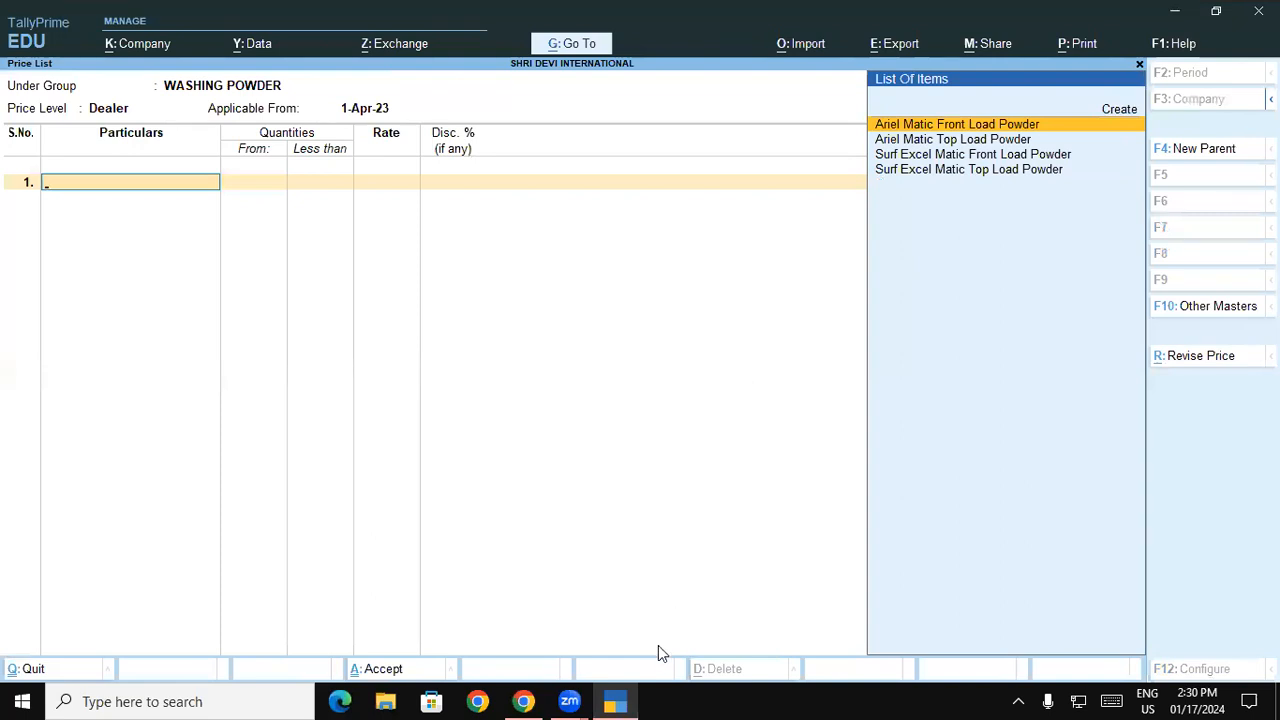
# - Add Surf Excel Matic Top Load Powder with a slab of less than 100 KGS at rate 180 and a 0 discount
pyautogui.press('Down')
pyautogui.press('Down')
pyautogui.press('Down')
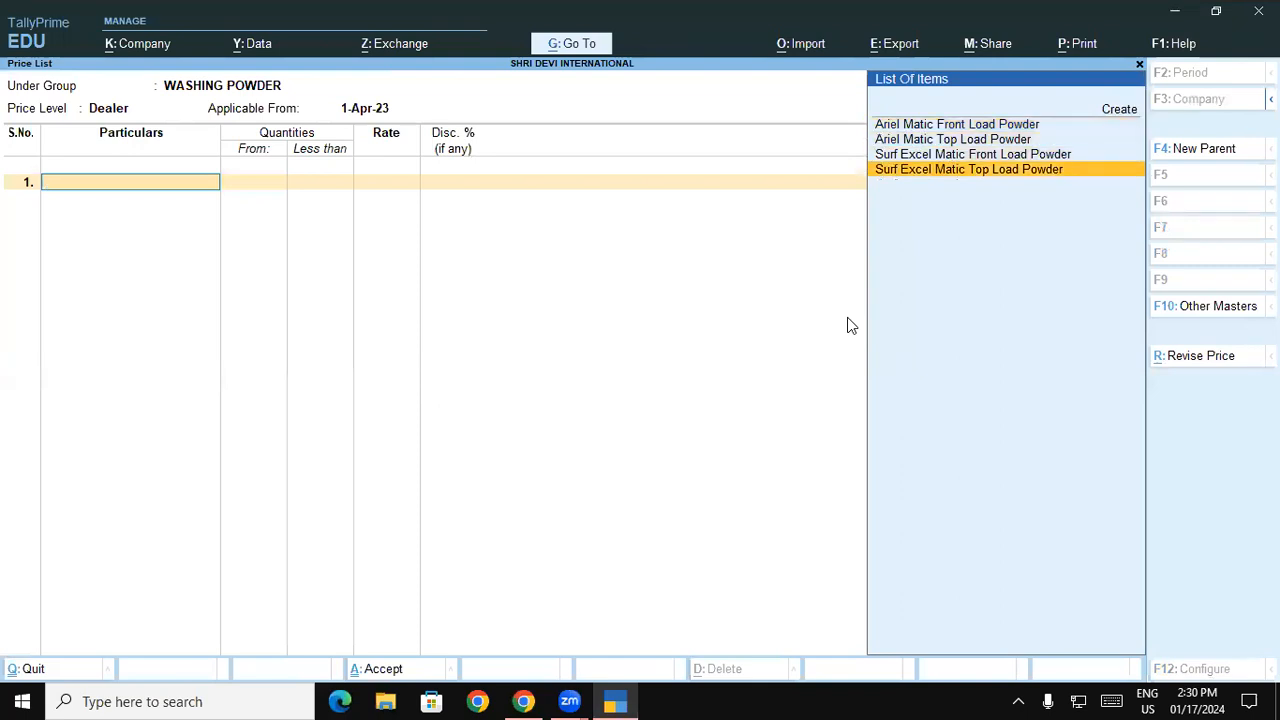
pyautogui.press('Return')
pyautogui.write('100')
pyautogui.press('Return')
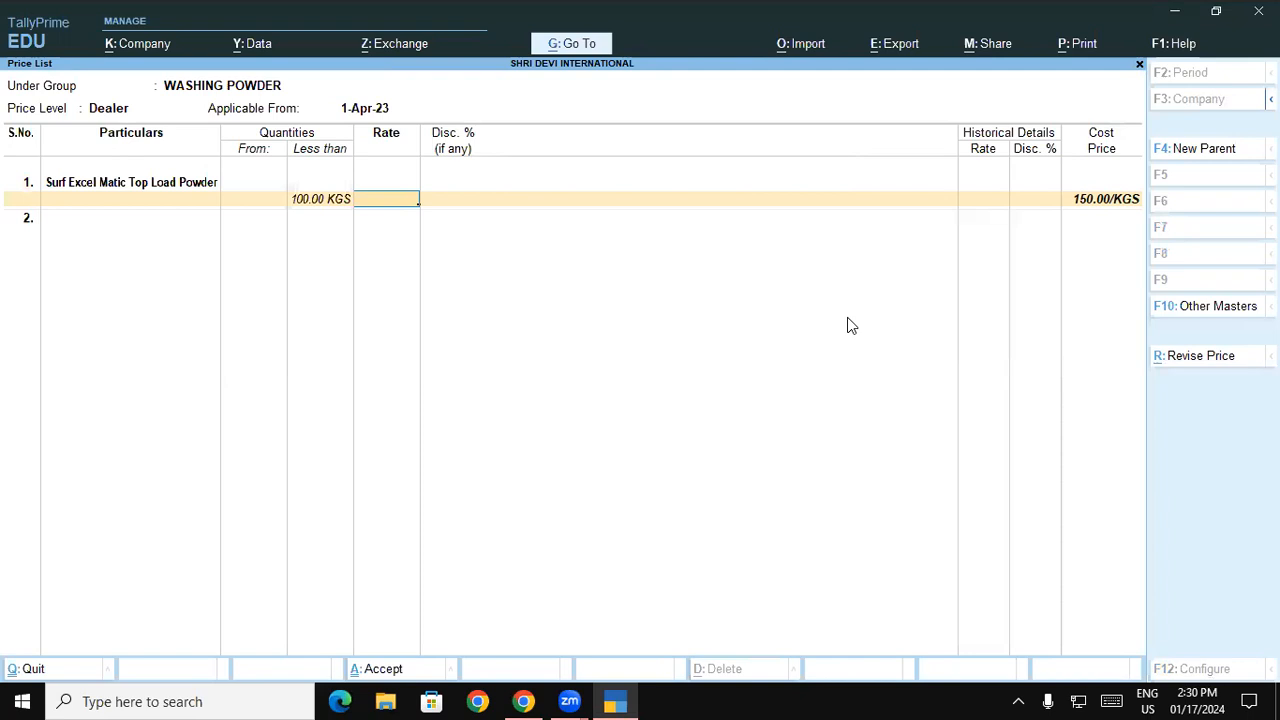
pyautogui.write('180')
pyautogui.press('Return')
pyautogui.write('0')
pyautogui.press('Return')
# - Enter the Surf Excel Matic Top Load Powder slab from 100 to less than 200 KGS at rate 180 with a 3% discount
pyautogui.write('200')
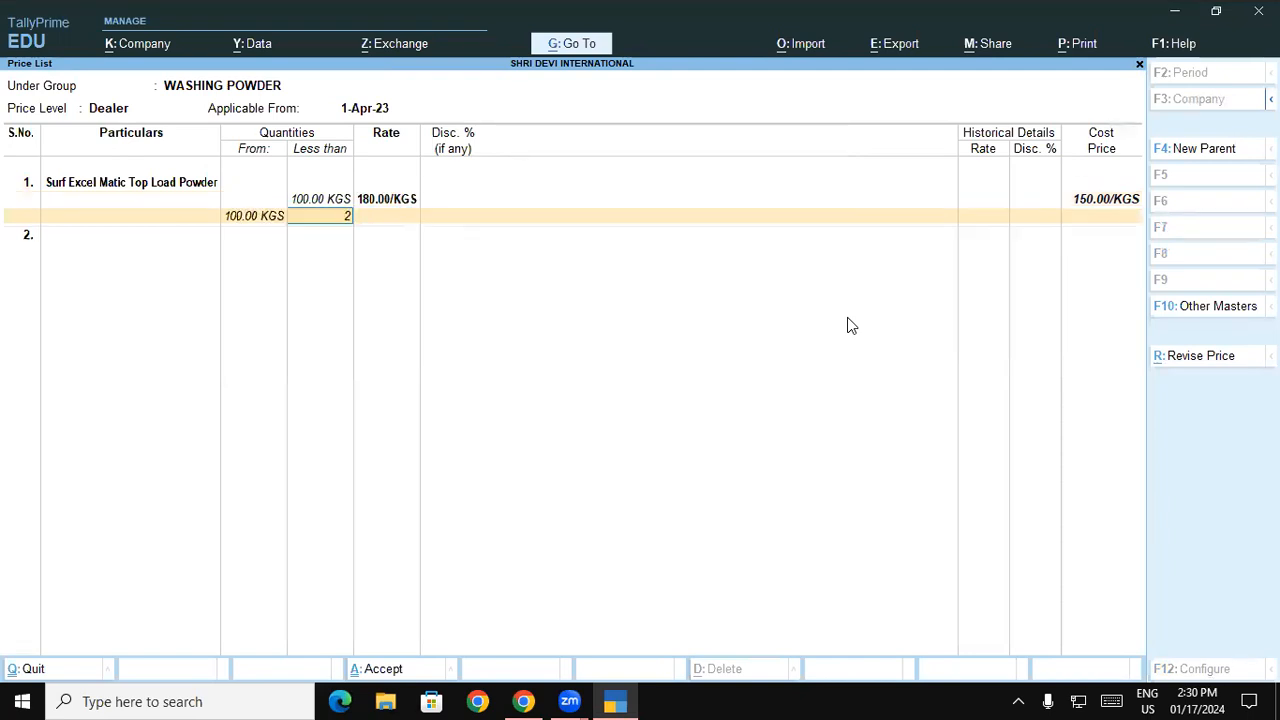
pyautogui.press('Return')
pyautogui.write('180')
pyautogui.press('Return')
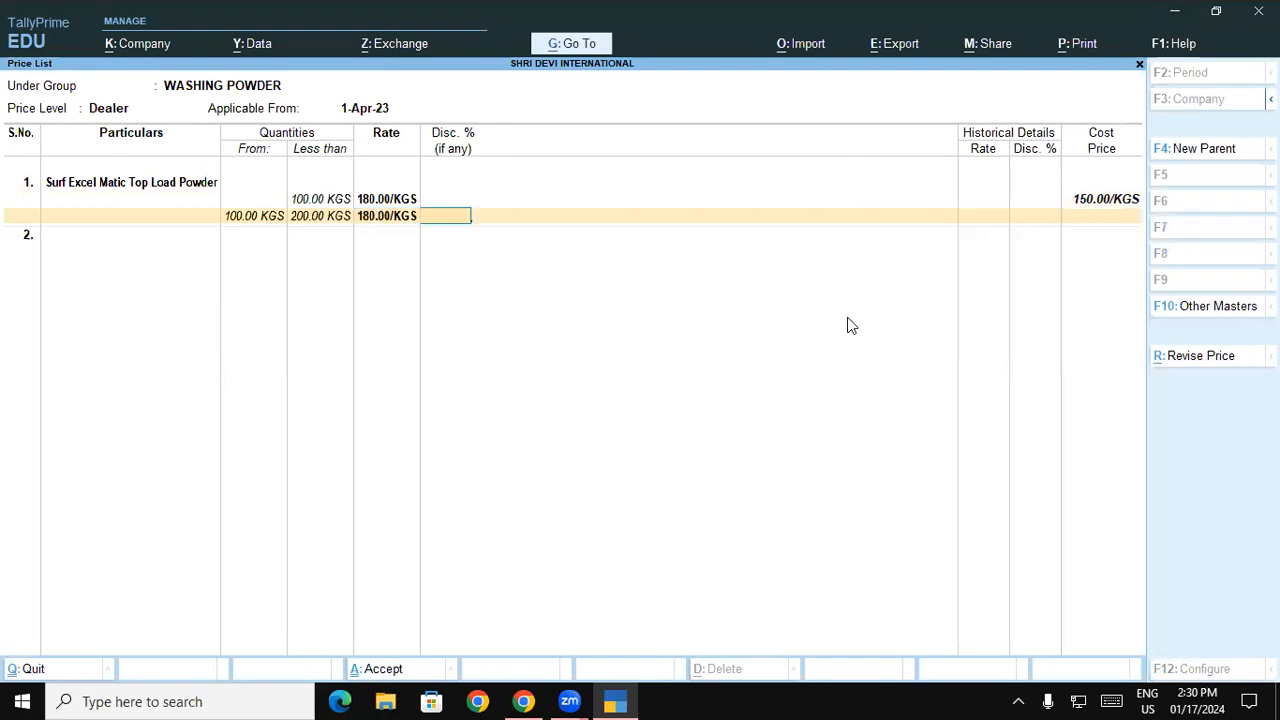
pyautogui.write('3')
pyautogui.press('Return')
# - Enter the Surf Excel Matic Top Load Powder slab from 200 KGS with no upper limit at rate 180 and a 5% discount
pyautogui.press('Return')
pyautogui.write('180')
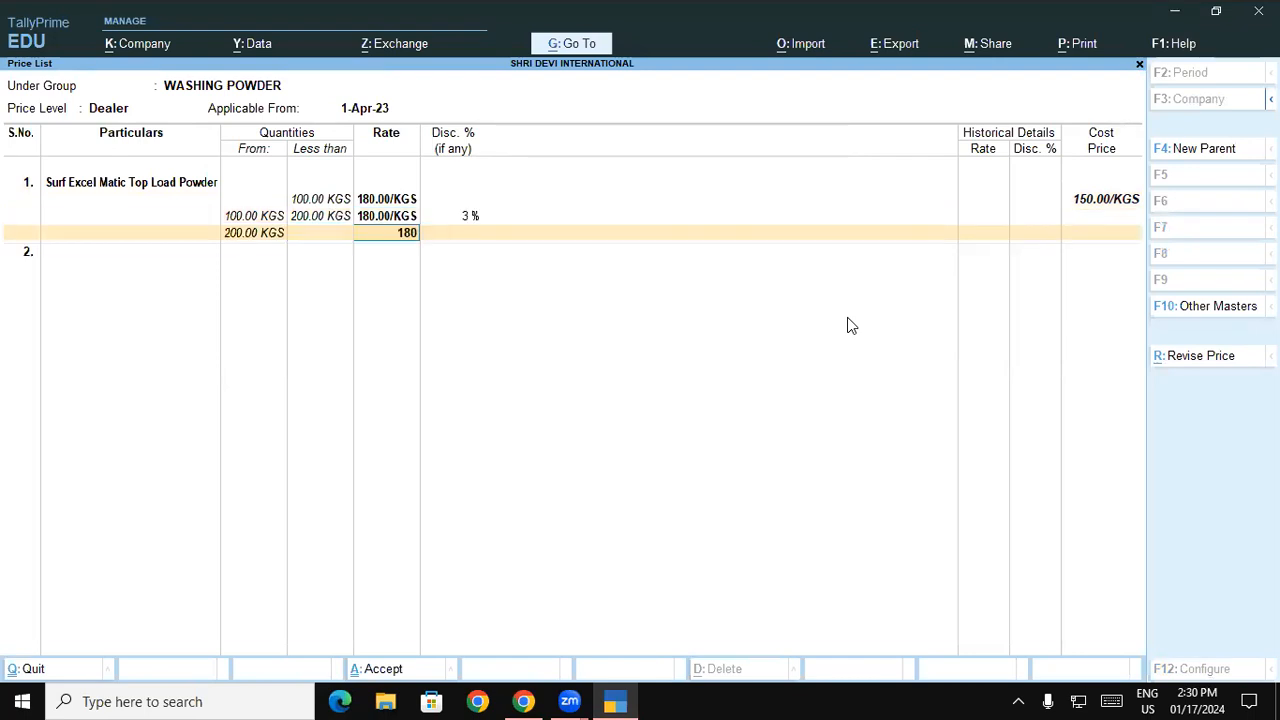
pyautogui.press('Return')
pyautogui.write('5')
pyautogui.press('Return')
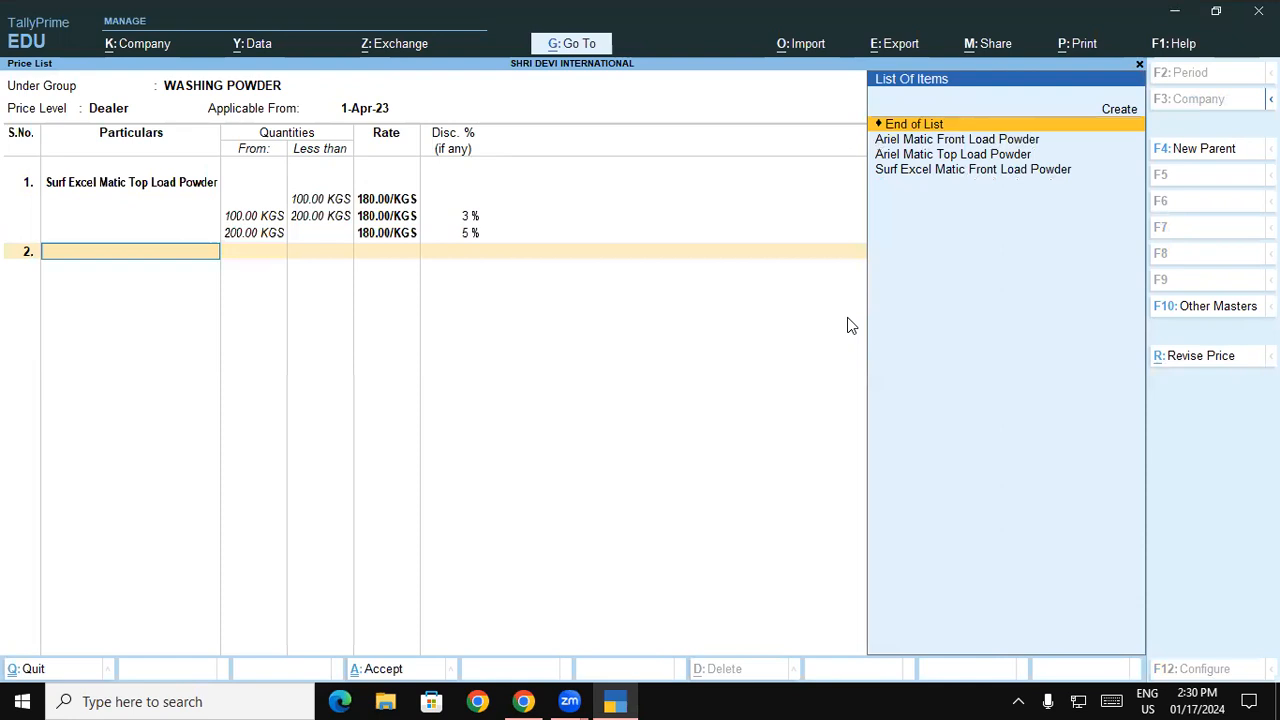
# - Add Surf Excel Matic Front Load Powder with a slab of less than 100 KGS at rate 230 and a 0 discount
pyautogui.press('Down')
pyautogui.press('Down')
pyautogui.press('Down')
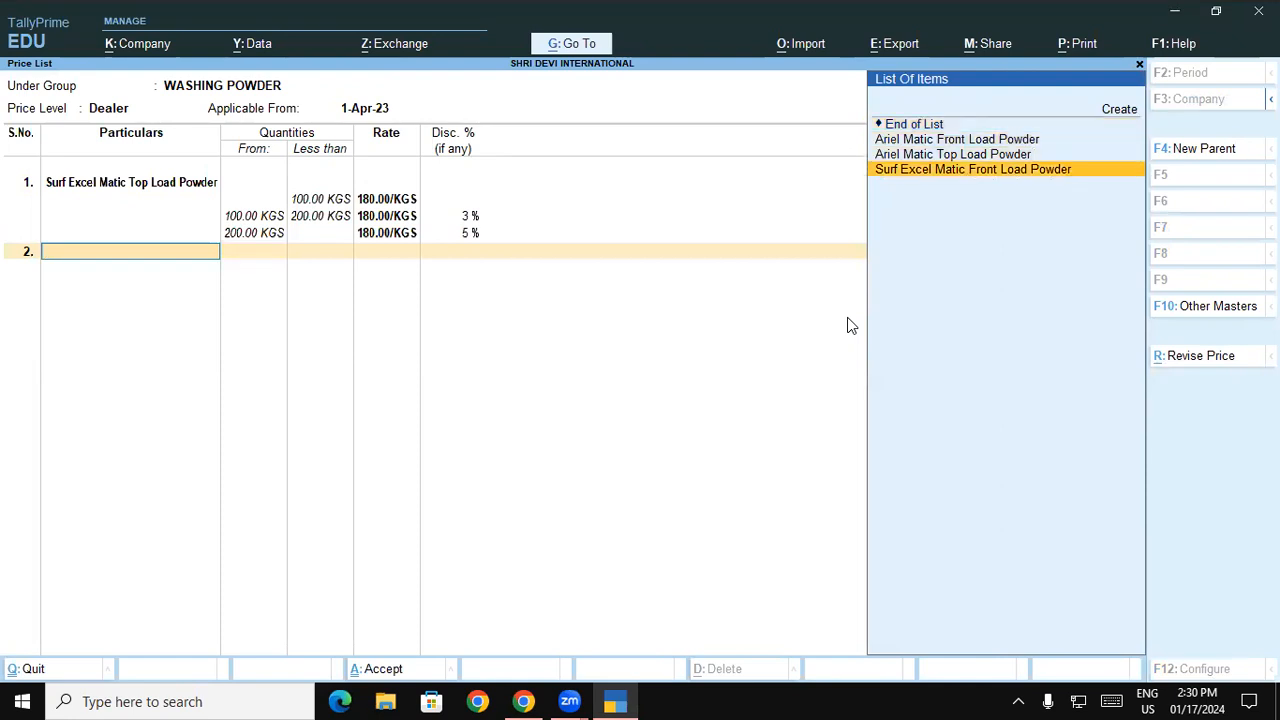
pyautogui.press('Return')
pyautogui.write('100.00 KGS')
pyautogui.press('Return')
pyautogui.write('230.00/KGS')
pyautogui.press('Return')
pyautogui.write('0')
pyautogui.press('Return')
# - Enter the Surf Excel Matic Front Load Powder slab from 100 to less than 200 KGS at rate 230 with a 3% discount
pyautogui.write('200')
pyautogui.press('Return')
pyautogui.write('230')
pyautogui.press('Return')
pyautogui.write('3')
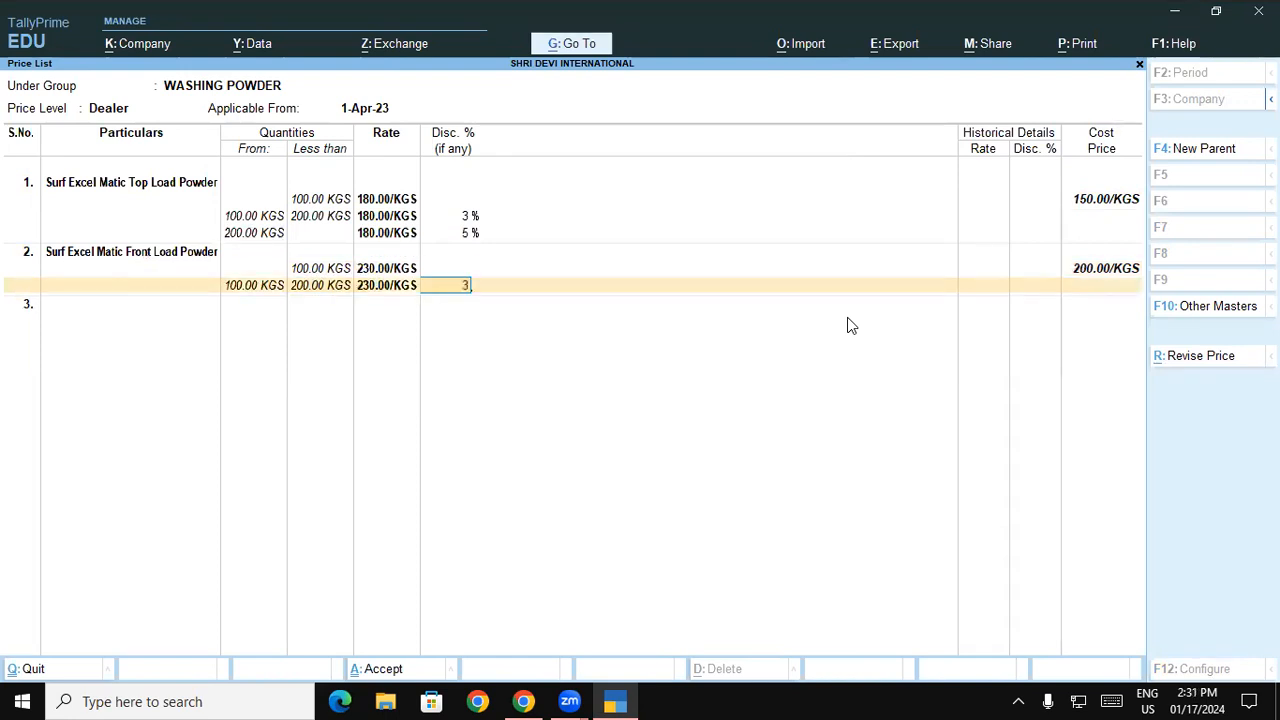
pyautogui.press('Return')
# - Enter the Surf Excel Matic Front Load Powder slab from 200 KGS with no upper limit at rate 230 and a 5% discount
pyautogui.press('Return')
pyautogui.write('230')
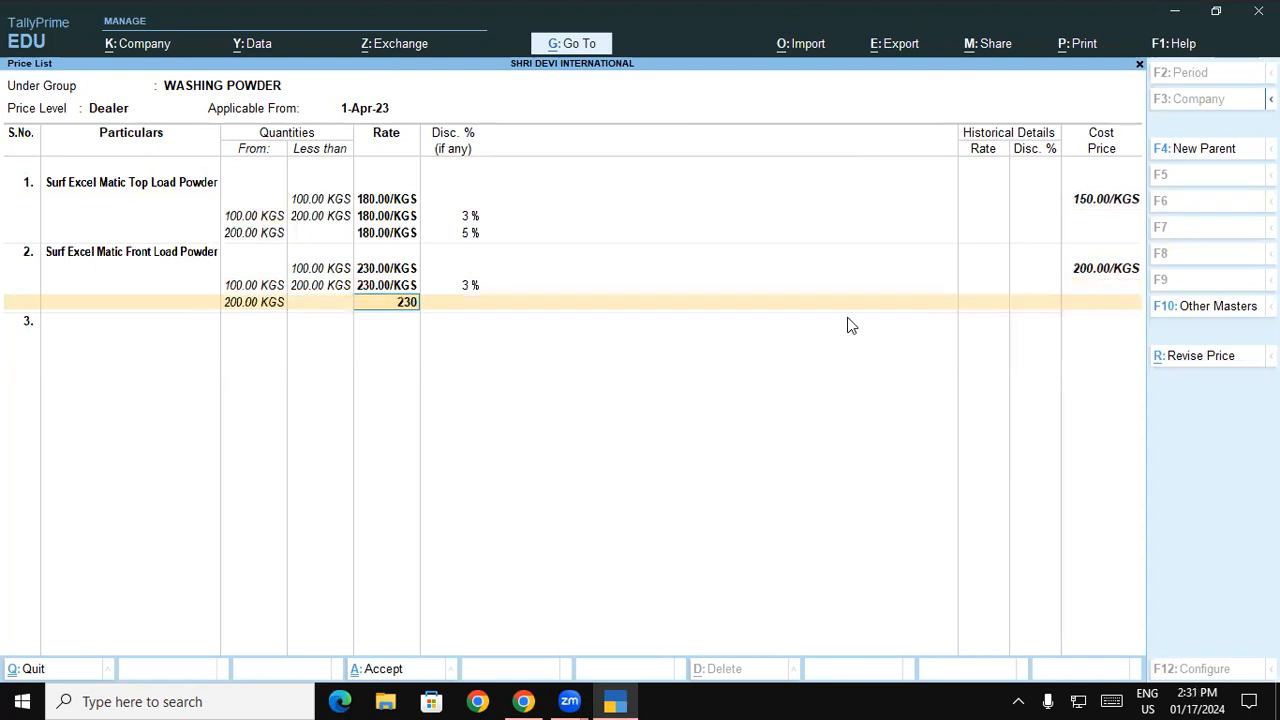
pyautogui.press('Return')
pyautogui.write('5')
pyautogui.press('Return')
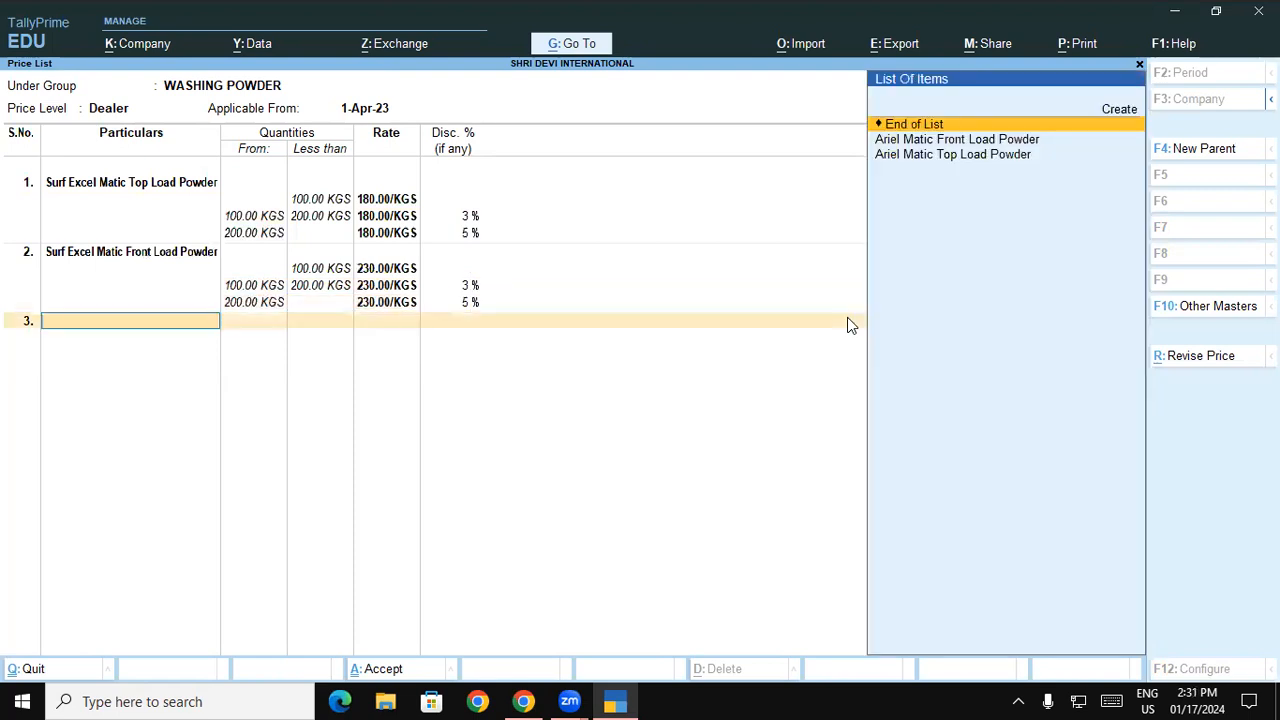
# - Add Ariel Matic Top Load Powder with a slab of less than 100 KGS at rate 190 and no discount
pyautogui.press('Down')
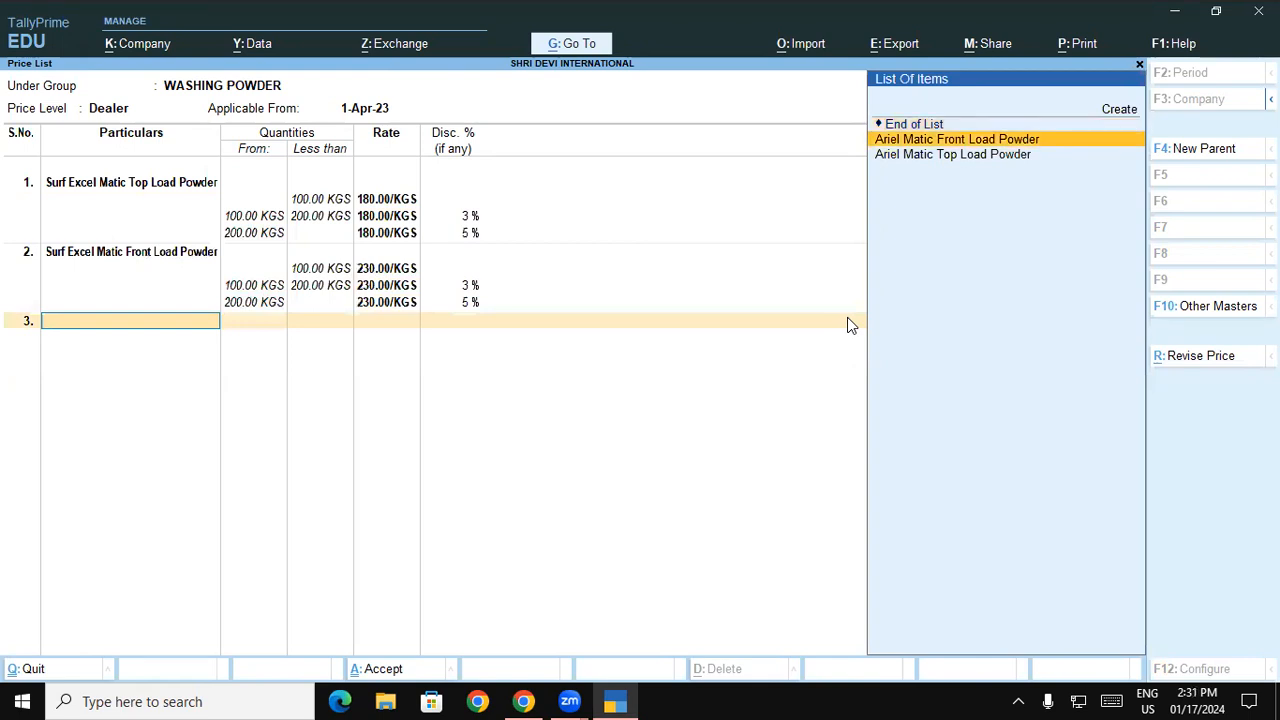
pyautogui.press('Down')
pyautogui.press('Return')
pyautogui.write('100')
pyautogui.press('Return')
pyautogui.write('190')
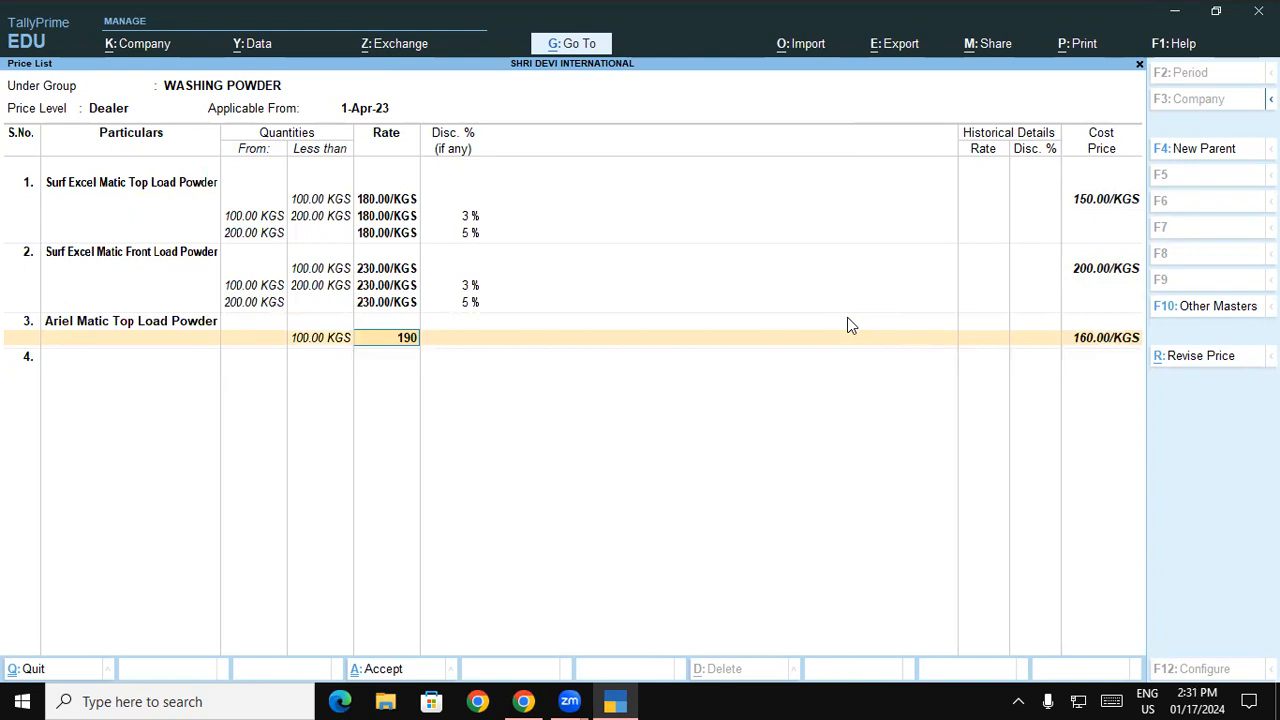
pyautogui.press('Return')
pyautogui.press('Return')
# - Enter the Ariel Matic Top Load Powder slab from 100 to less than 200 KGS at rate 190 with a 3% discount
pyautogui.write('200')
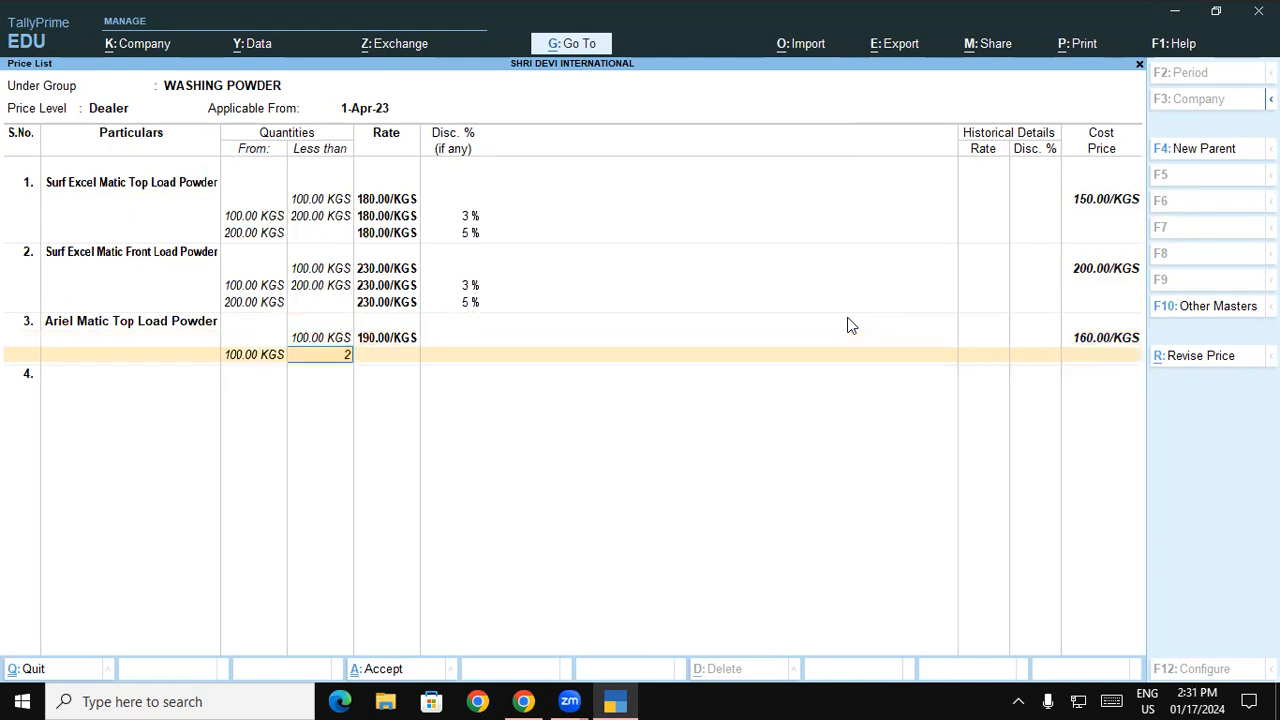
pyautogui.press('Return')
pyautogui.write('190')
pyautogui.press('Return')
pyautogui.write('3')
pyautogui.press('Return')
# - Enter the Ariel Matic Top Load Powder slab from 200 KGS with no upper limit at rate 190 and a 5% discount
pyautogui.press('Return')
pyautogui.write('190')
pyautogui.press('Return')
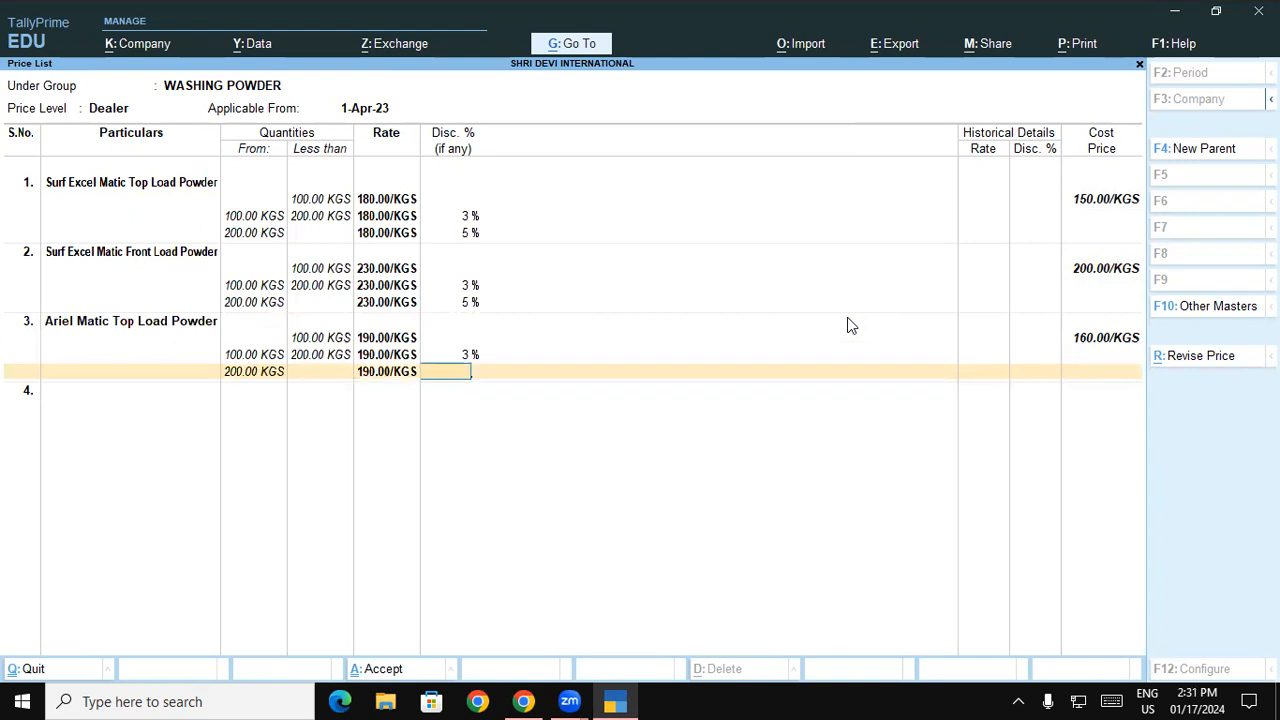
pyautogui.write('5')
pyautogui.press('Return')
# - Add Ariel Matic Front Load Powder with a slab of less than 100 KGS at rate 240 and no discount
pyautogui.press('Down')
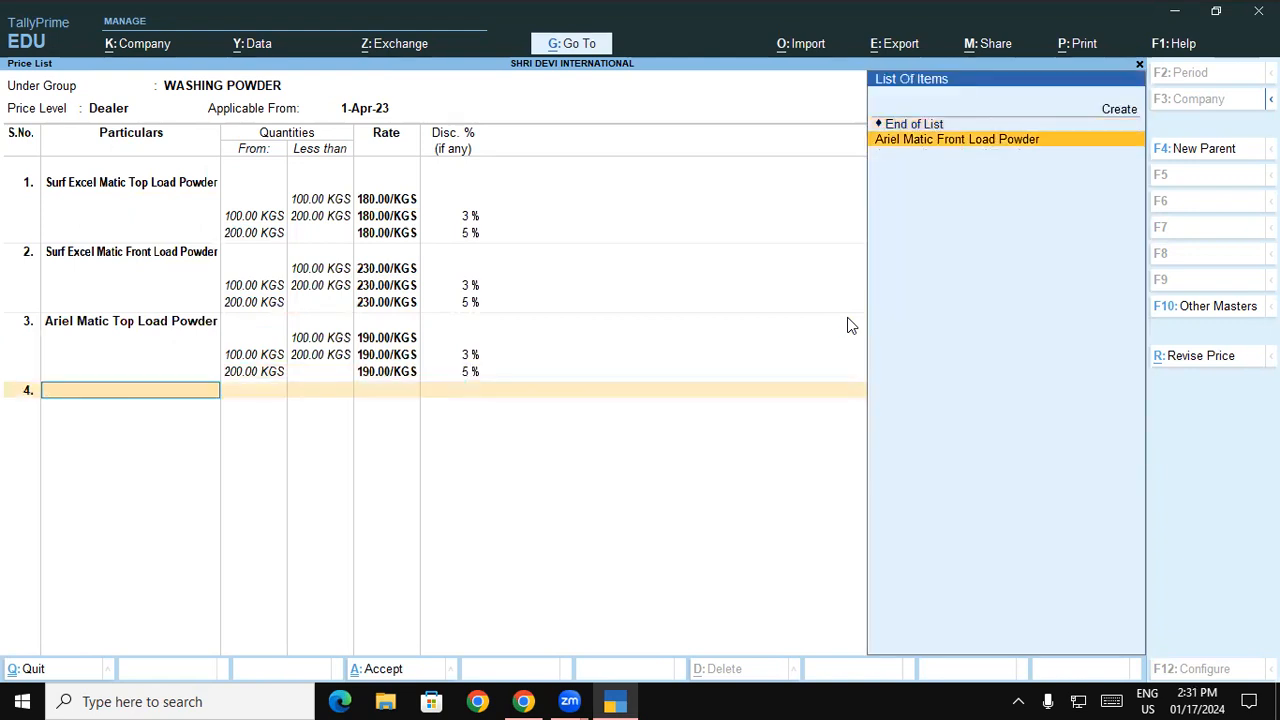
pyautogui.press('Return')
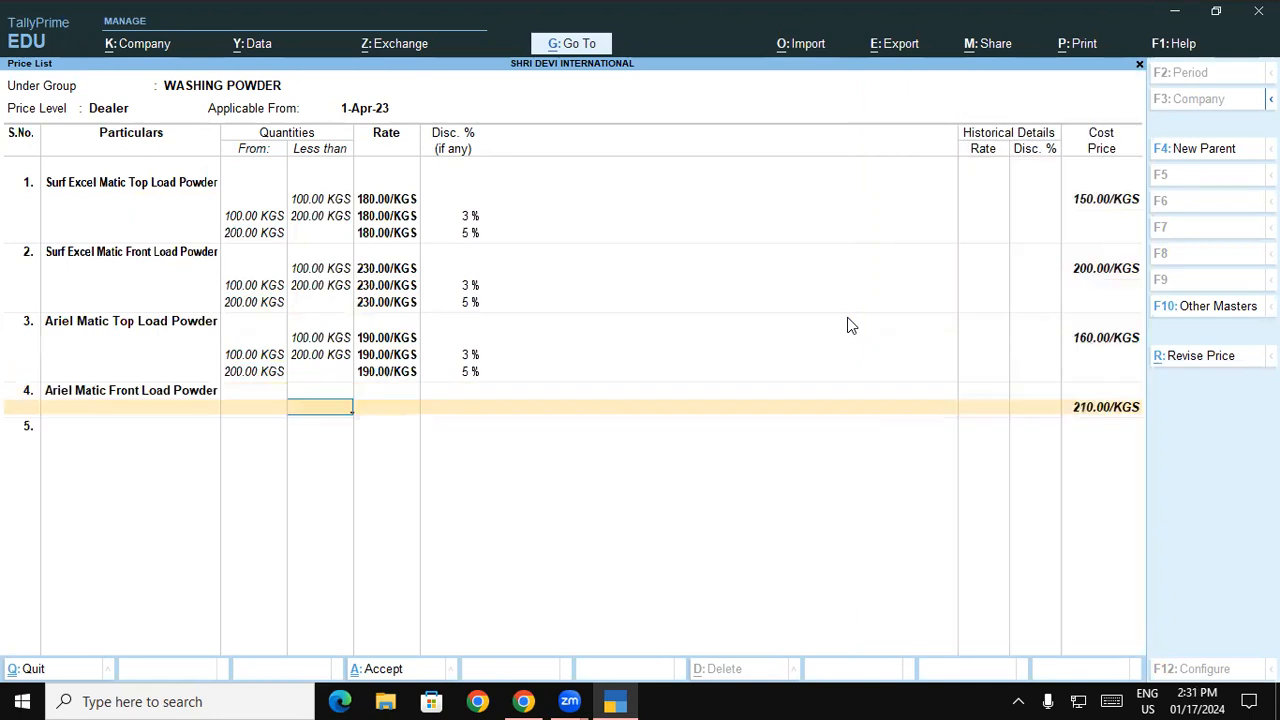
pyautogui.write('100')
pyautogui.press('Return')
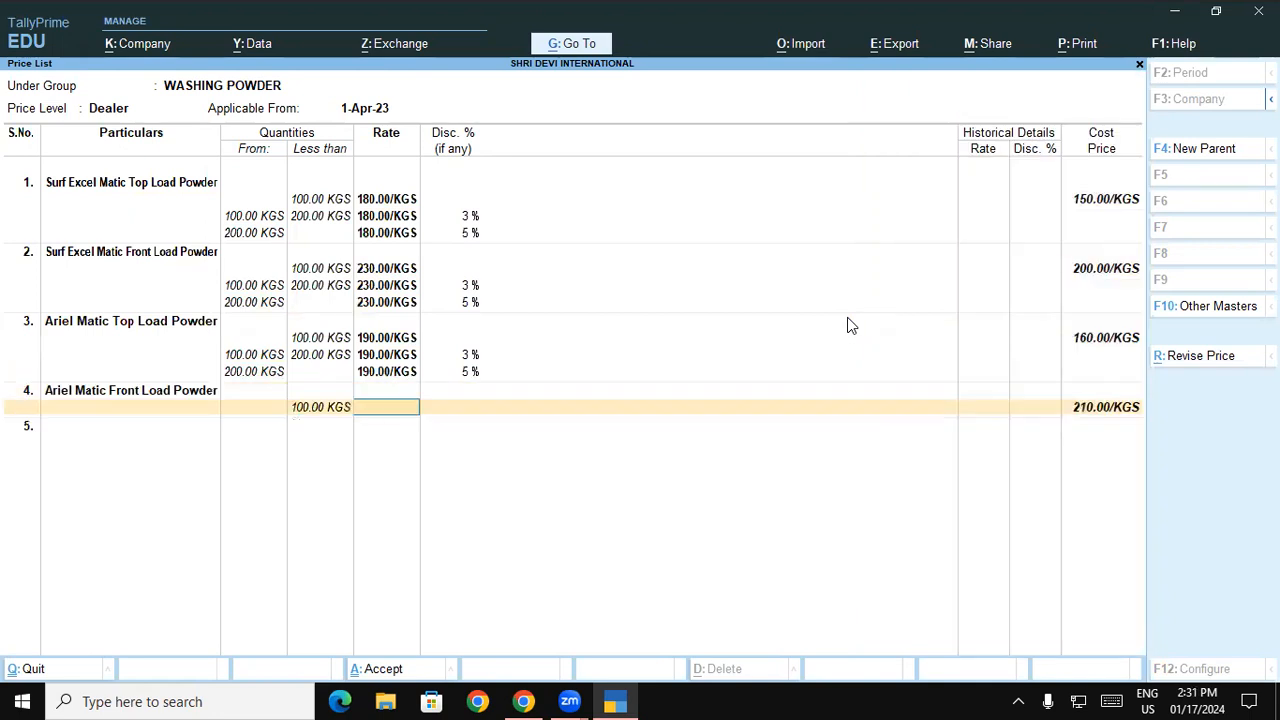
pyautogui.write('1')
pyautogui.press('BackSpace')
pyautogui.write('240')
pyautogui.press('Return')
pyautogui.press('Return')
# - Enter the Ariel Matic Front Load Powder slab from 100 to less than 200 KGS at rate 240 with a 3% discount
pyautogui.write('200')
pyautogui.press('Return')
pyautogui.write('24')
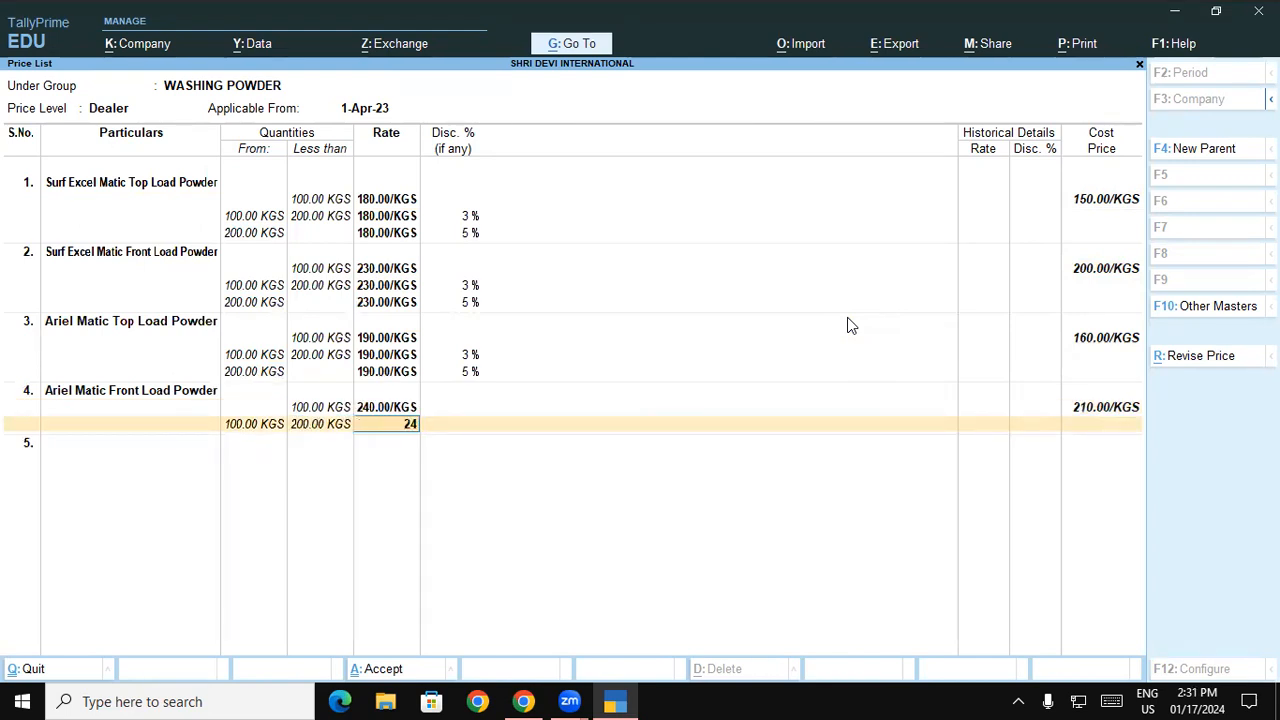
pyautogui.write('0')
pyautogui.press('Return')
pyautogui.write('3')
pyautogui.press('Return')
# - Enter the Ariel Matic Front Load Powder slab from 200 KGS upward at rate 240 with a 5% discount and save the Dealer price list
pyautogui.press('Return')
pyautogui.write('240')
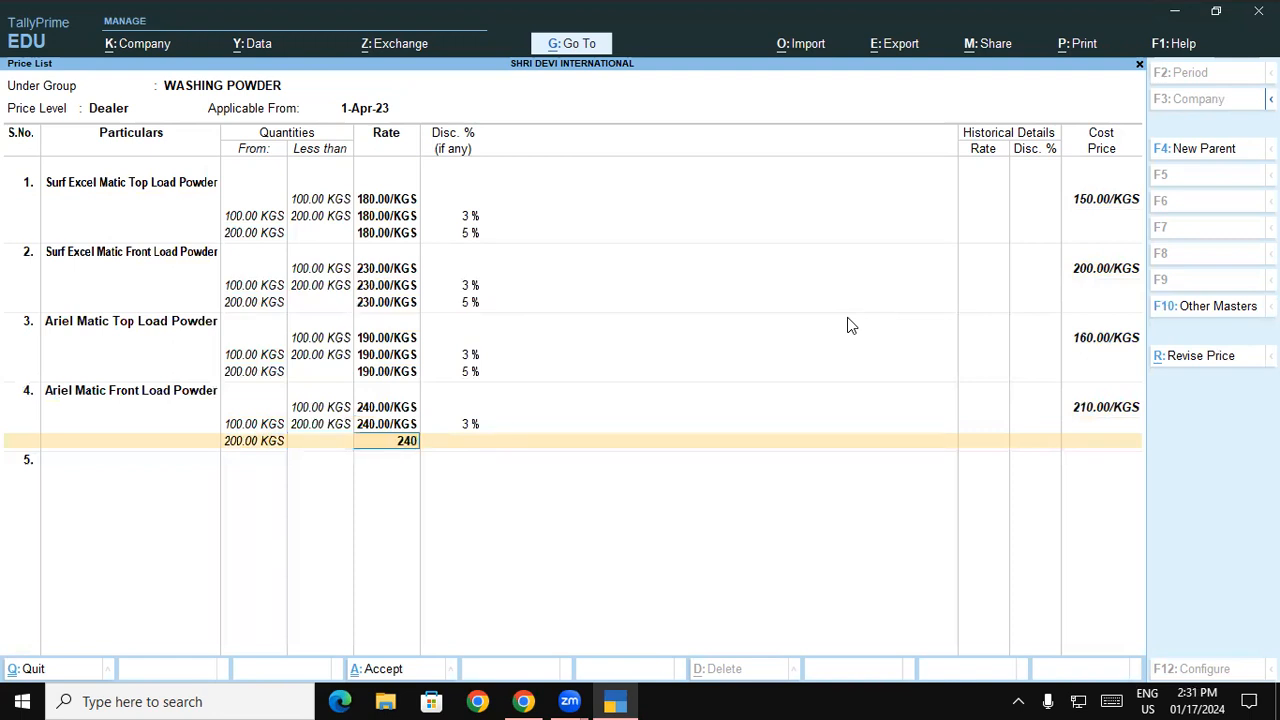
pyautogui.press('Return')
pyautogui.write('5')
pyautogui.press('Return')
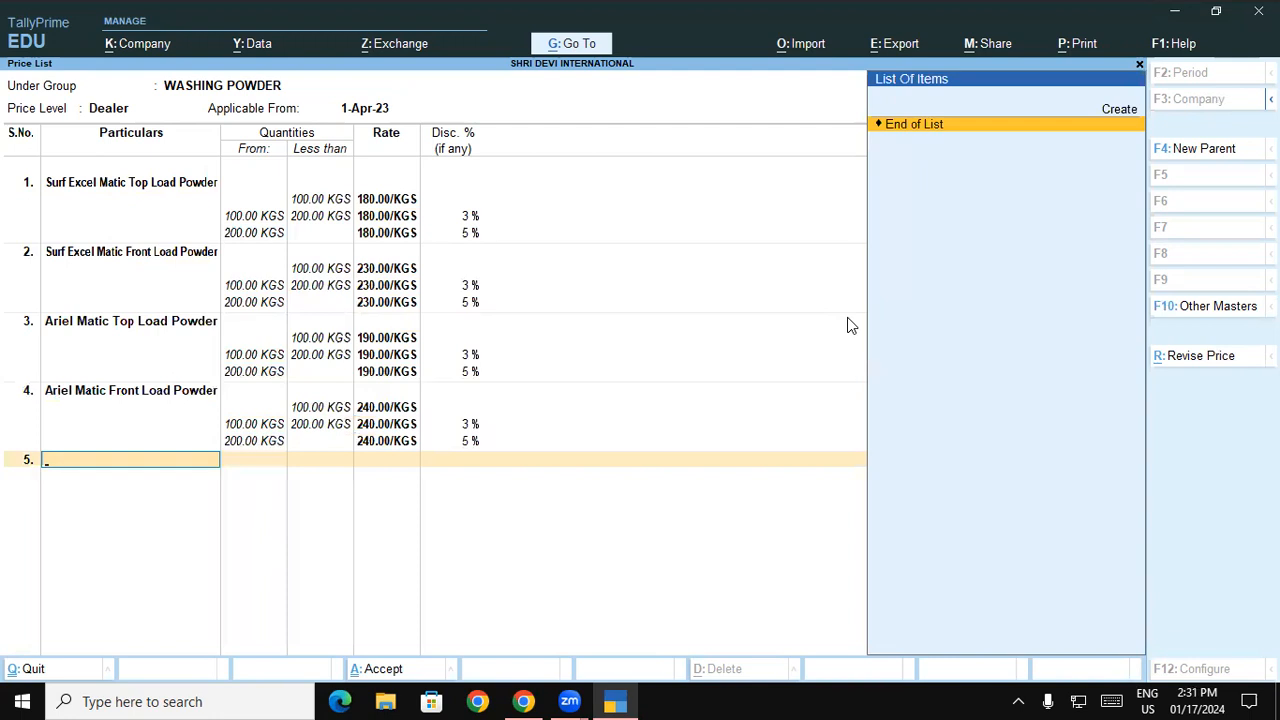
pyautogui.press('Return')
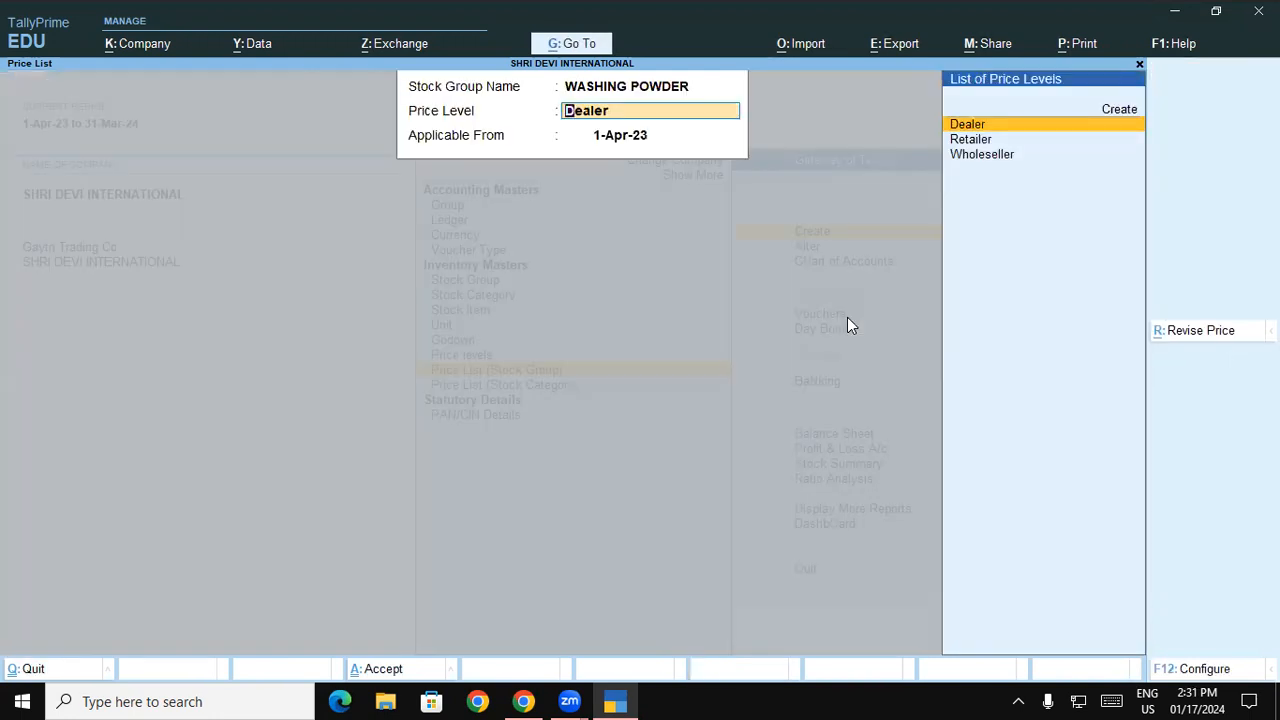
# - Switch to the course document in Chrome and examine the Activity 3 table of Retailer rates and discounts
pyautogui.click(524, 701)
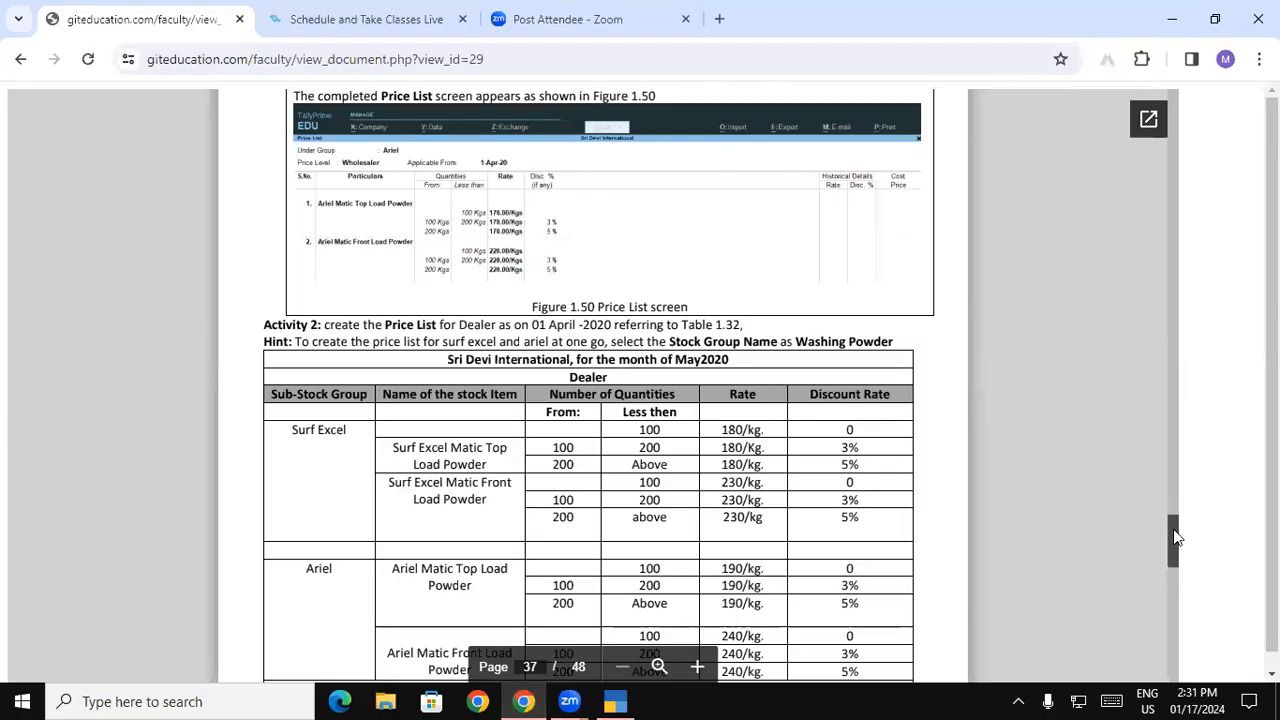
pyautogui.scroll(-2, 1173, 540)
pyautogui.scroll(-4, 1173, 538)
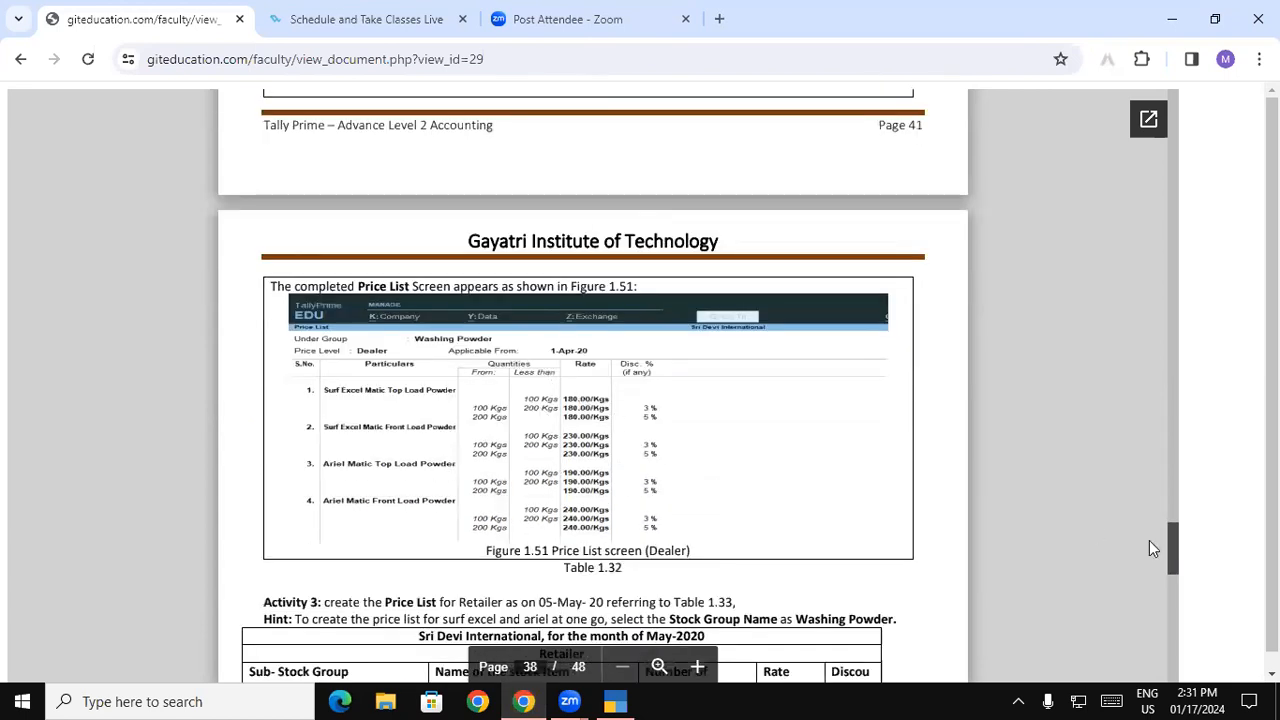
pyautogui.scroll(-5, 1175, 540)
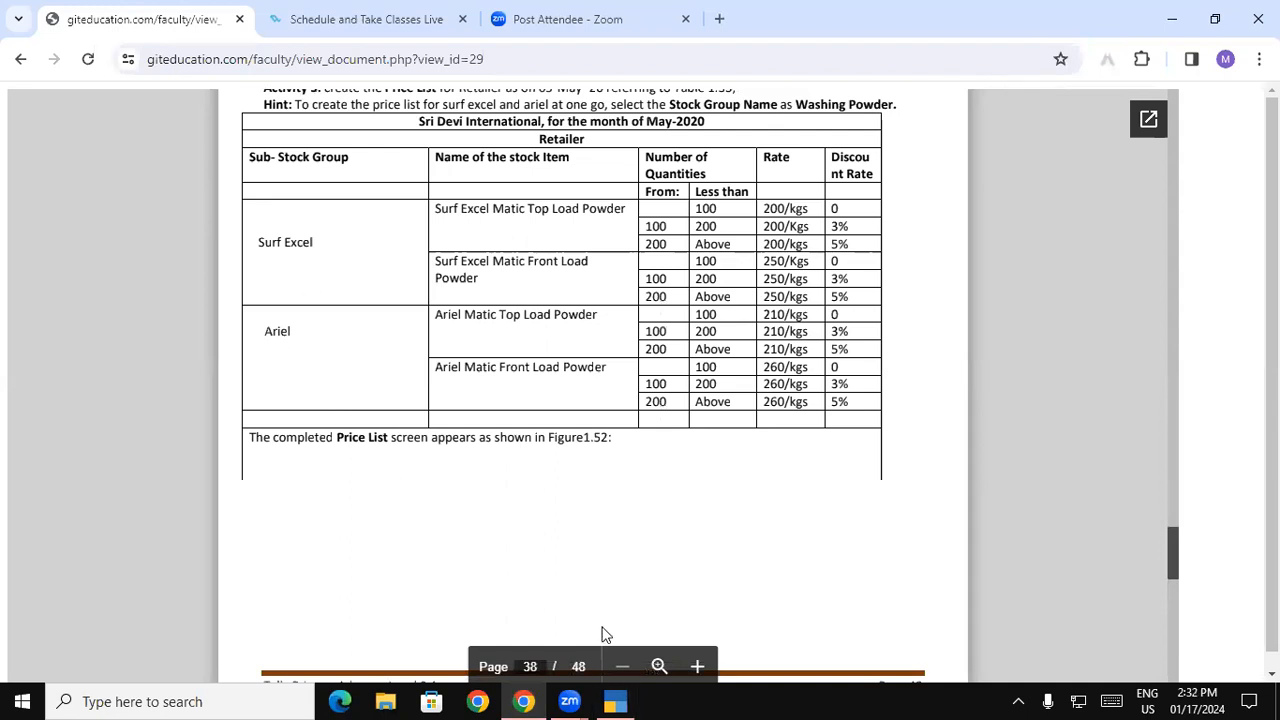
# - Return to TallyPrime and start the Washing Powder price list for the Retailer level, applicable from 1-Apr-23
pyautogui.click(618, 701)
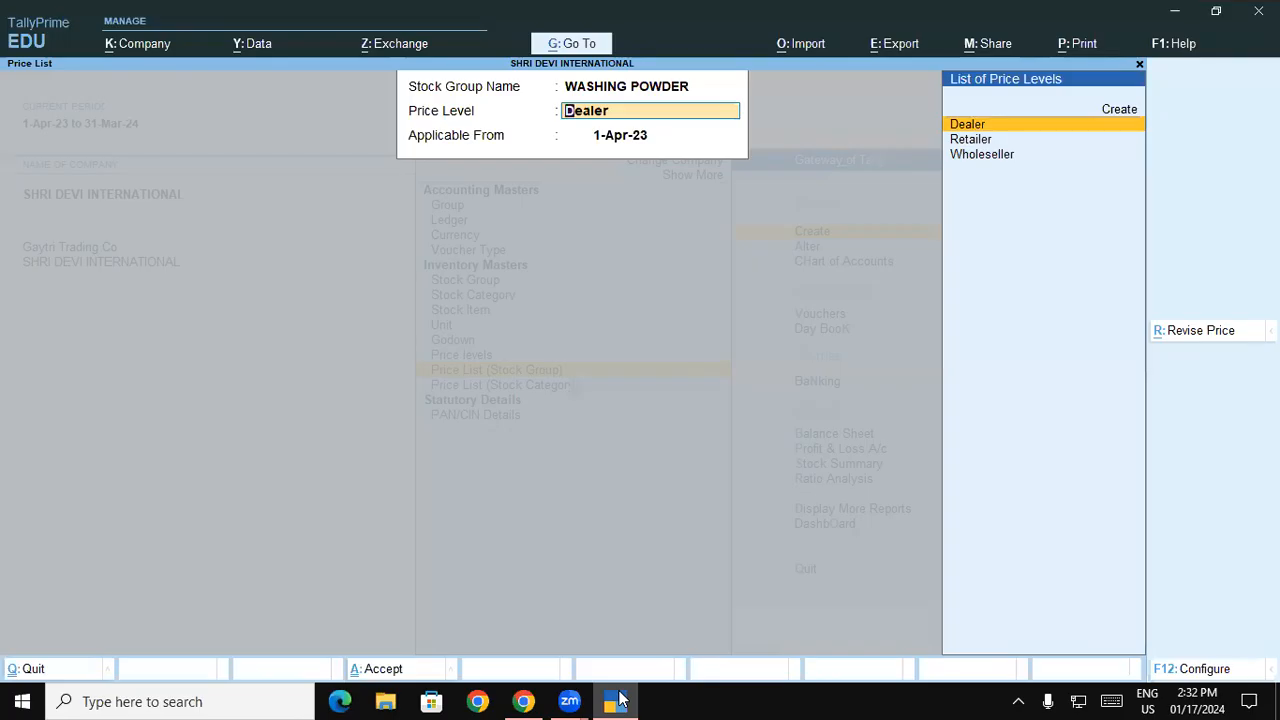
pyautogui.press('Down')
pyautogui.press('Return')
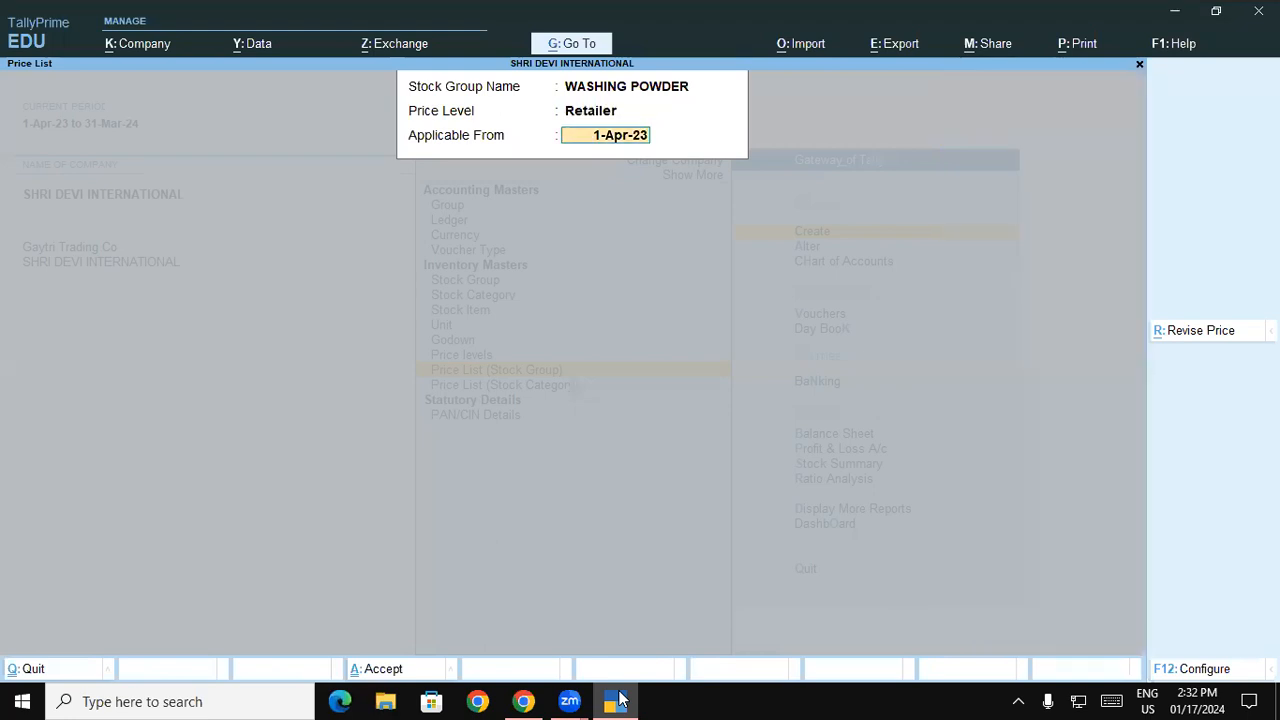
pyautogui.press('Return')
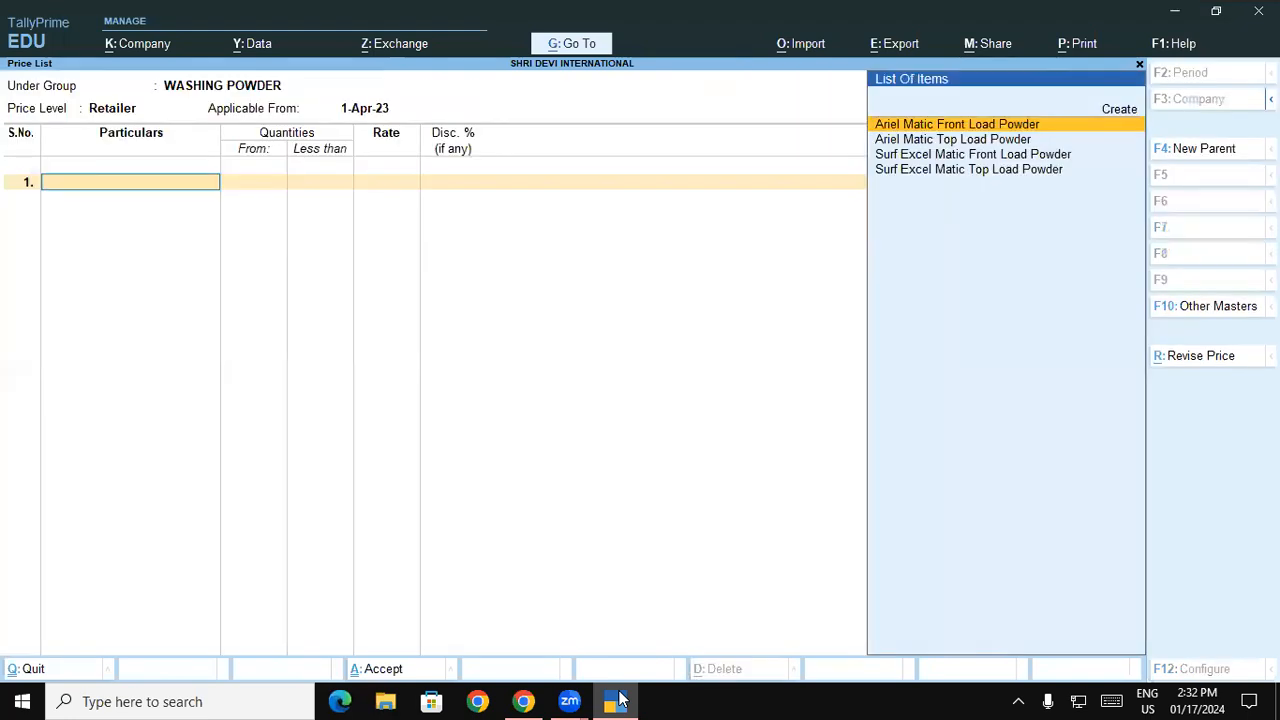
# - Add Surf Excel Matic Top Load Powder with a slab of less than 100 KGS at rate 200 and no discount
pyautogui.press('Down')
pyautogui.press('Down')
pyautogui.press('Down')
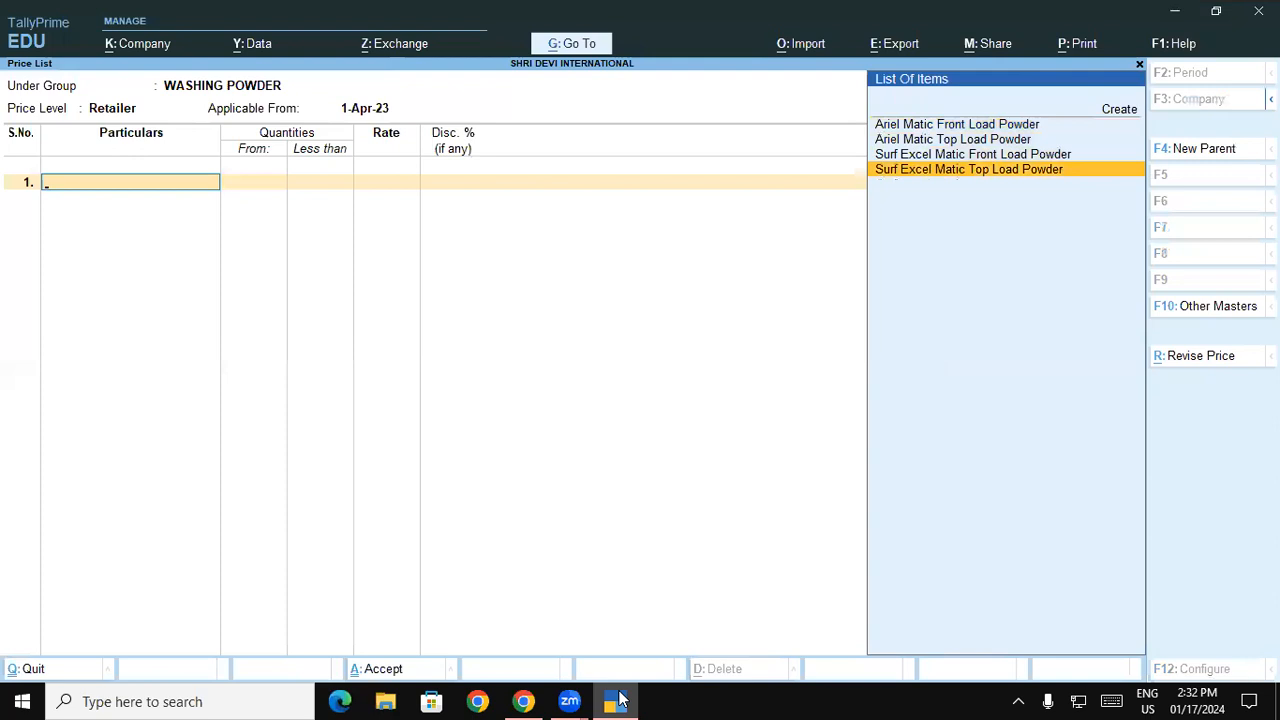
pyautogui.press('Return')
pyautogui.write('100')
pyautogui.press('Return')
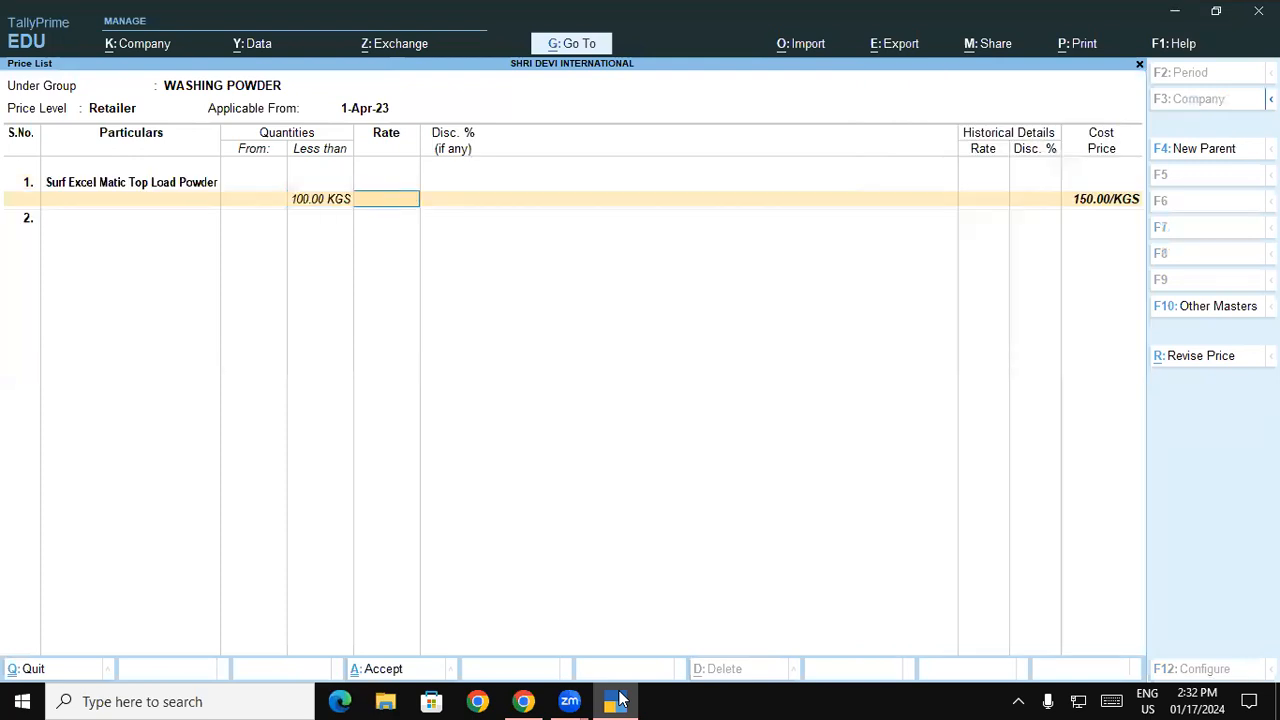
pyautogui.write('22')
pyautogui.press('BackSpace')
pyautogui.write('00')
pyautogui.press('Return')
pyautogui.press('Return')
# - Enter the Surf Excel Matic Top Load Powder slab from 100 to less than 200 KGS at rate 200 with a 3% discount
pyautogui.write('200')
pyautogui.press('Return')
pyautogui.write('200')
pyautogui.press('Return')
pyautogui.write('3')
pyautogui.press('Return')
# - Enter the Surf Excel Matic Top Load Powder slab from 200 KGS with no upper limit at rate 200 and a 5% discount
pyautogui.press('Return')
pyautogui.write('200')
pyautogui.press('Return')
pyautogui.write('5')
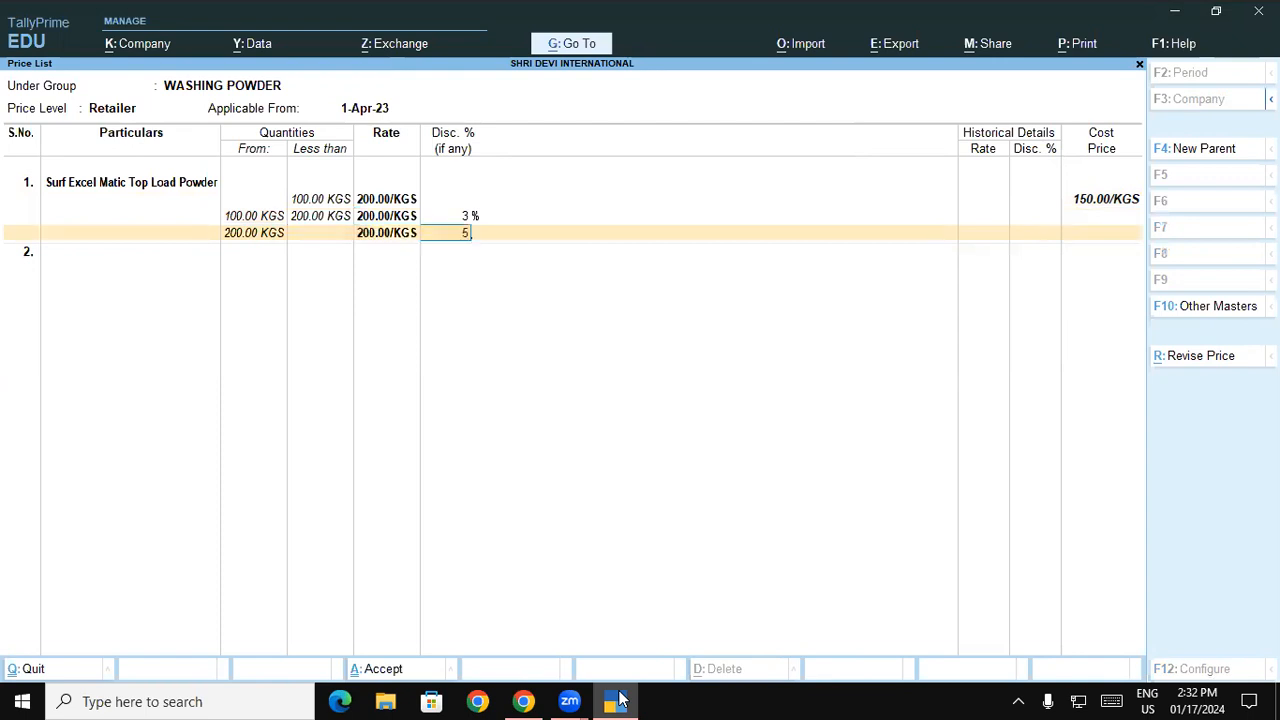
pyautogui.press('Return')
# - Add Surf Excel Matic Front Load Powder with a slab of less than 100 KGS at rate 250 and no discount
pyautogui.press('Up')
pyautogui.press('Down')
pyautogui.press('Down')
pyautogui.press('Down')
pyautogui.press('Down')
pyautogui.press('Return')
pyautogui.write('100')
pyautogui.press('Return')
pyautogui.write('250')
pyautogui.press('Return')
pyautogui.press('Return')
# - Enter the Surf Excel Matic Front Load Powder slab from 100 to less than 200 KGS at rate 250 with a 3% discount
pyautogui.write('200')
pyautogui.press('Return')
pyautogui.write('250')
pyautogui.press('Return')
pyautogui.write('3')
pyautogui.press('Return')
# - Enter the Surf Excel Matic Front Load Powder slab from 200 KGS with no upper limit at rate 250 and a 5% discount
pyautogui.press('Return')
pyautogui.write('250')
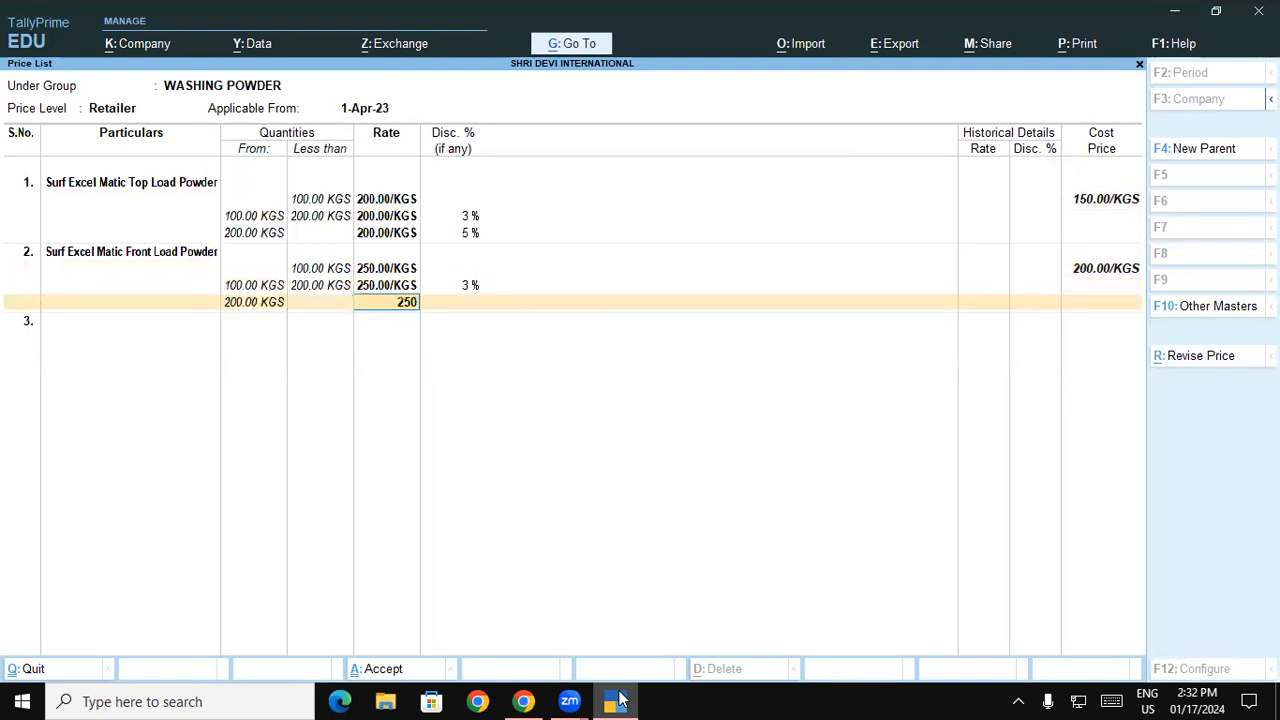
pyautogui.press('Return')
pyautogui.write('5')
pyautogui.press('Return')
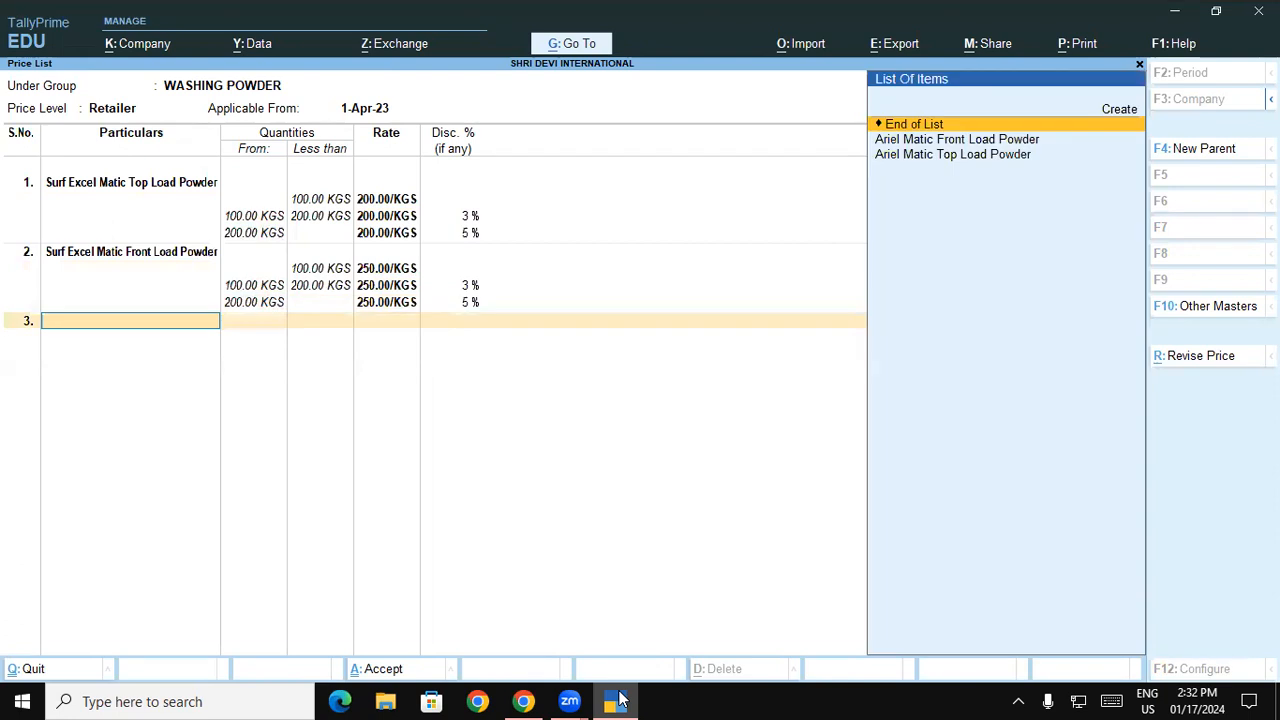
# - Add Ariel Matic Top Load Powder with a slab of less than 100 KGS at rate 210 and a 0 discount
pyautogui.press('Down')
pyautogui.press('Down')
pyautogui.press('Return')
pyautogui.write('100')
pyautogui.press('Return')
pyautogui.write('21')
pyautogui.press('Return')
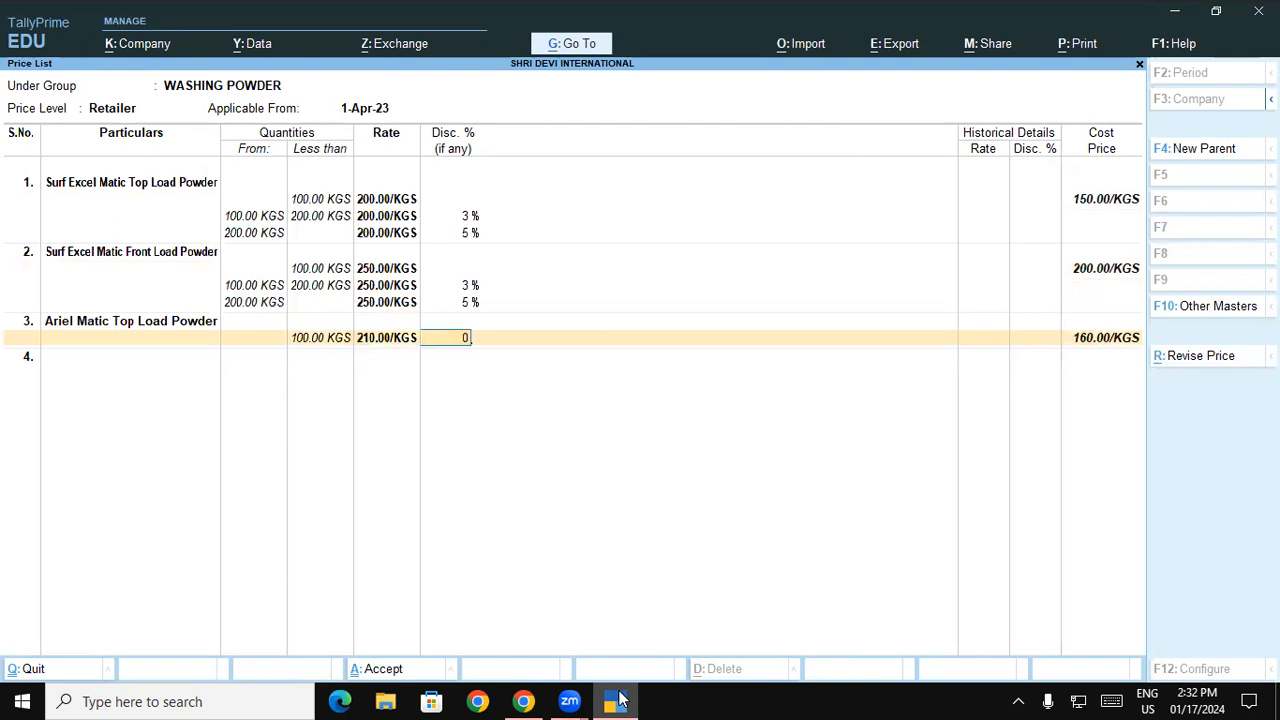
pyautogui.press('Return')
# - Enter the Ariel Matic Top Load Powder slab from 100 to less than 200 KGS at rate 210 with a 3% discount
pyautogui.write('200')
pyautogui.press('Return')
pyautogui.write('210')
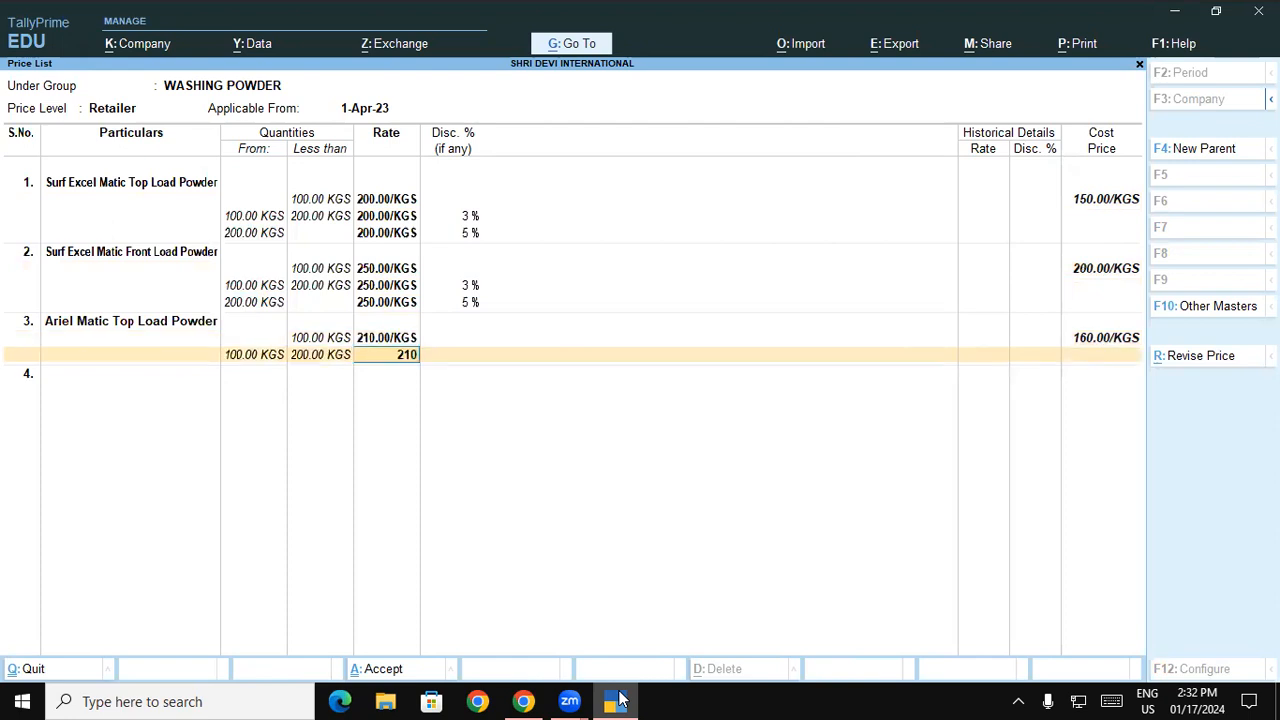
pyautogui.press('Return')
pyautogui.write('3')
pyautogui.press('Return')
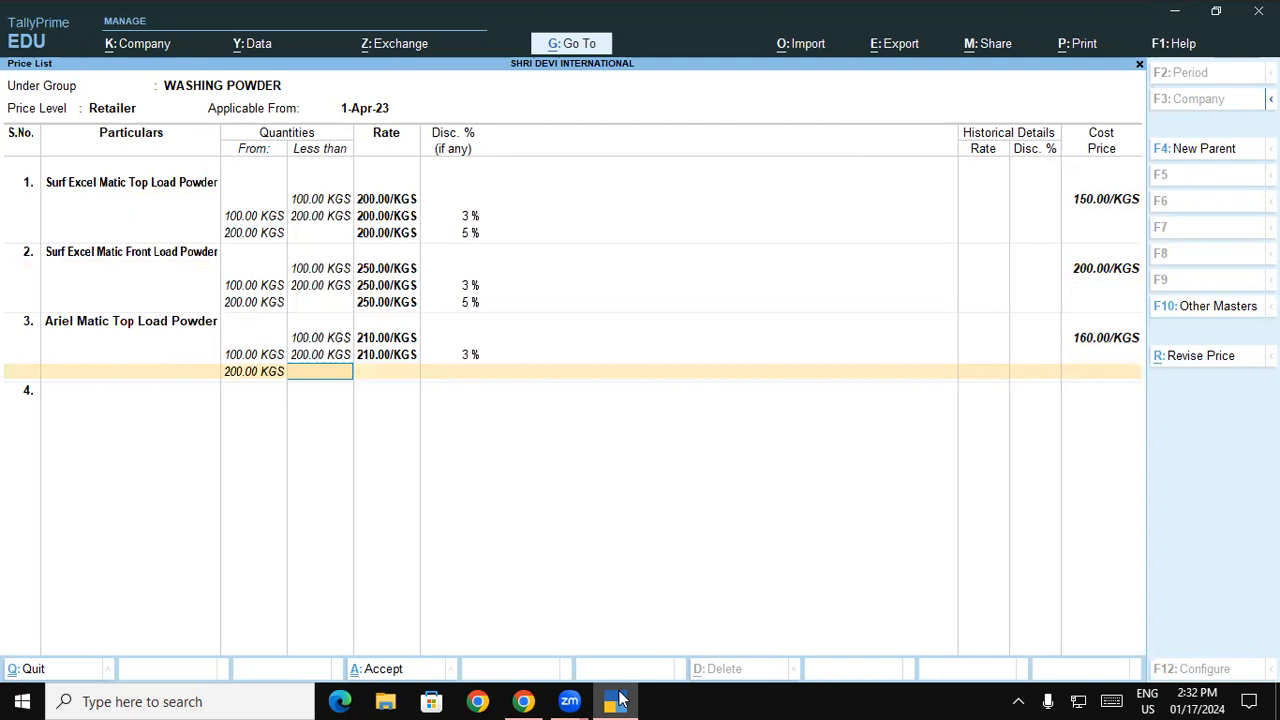
# - Enter the Ariel Matic Top Load Powder slab from 200 KGS with no upper limit at rate 210 and a 5% discount
pyautogui.press('Return')
pyautogui.write('210')
pyautogui.press('Return')
pyautogui.write('5')
pyautogui.press('Return')
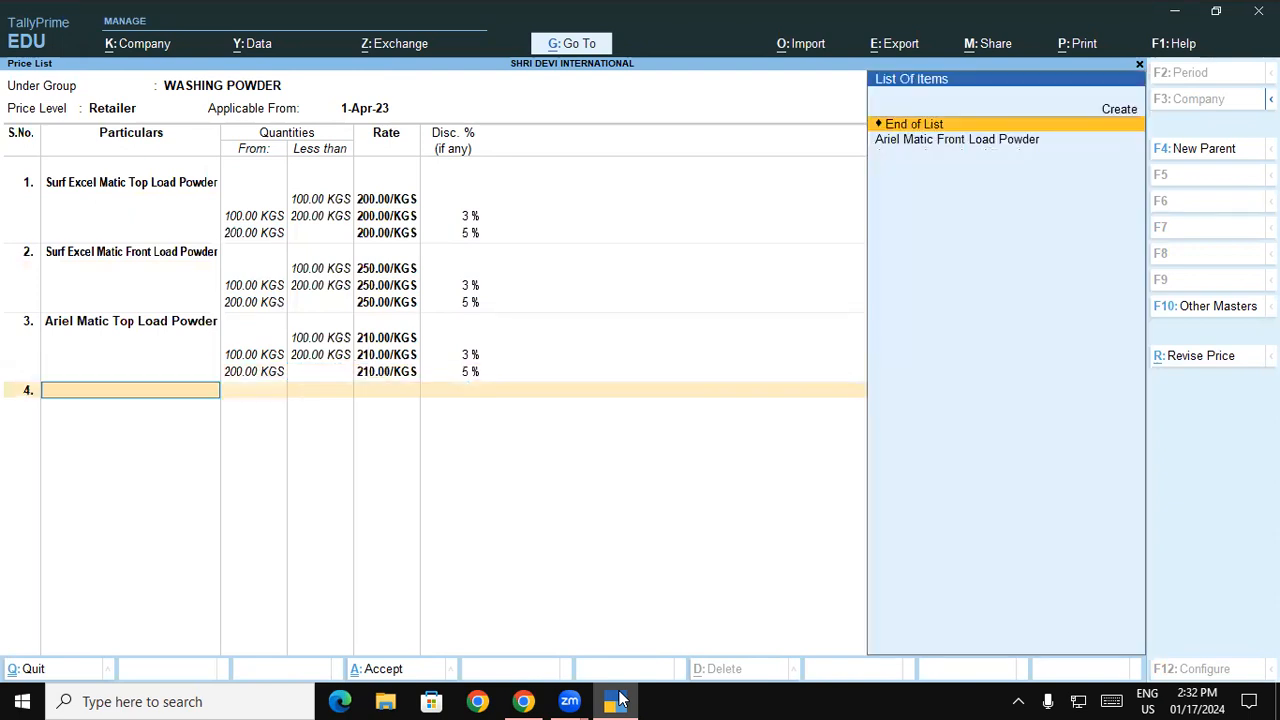
# - Add Ariel Matic Front Load Powder with a slab of less than 100 KGS at rate 260 and a 0 discount
pyautogui.press('Down')
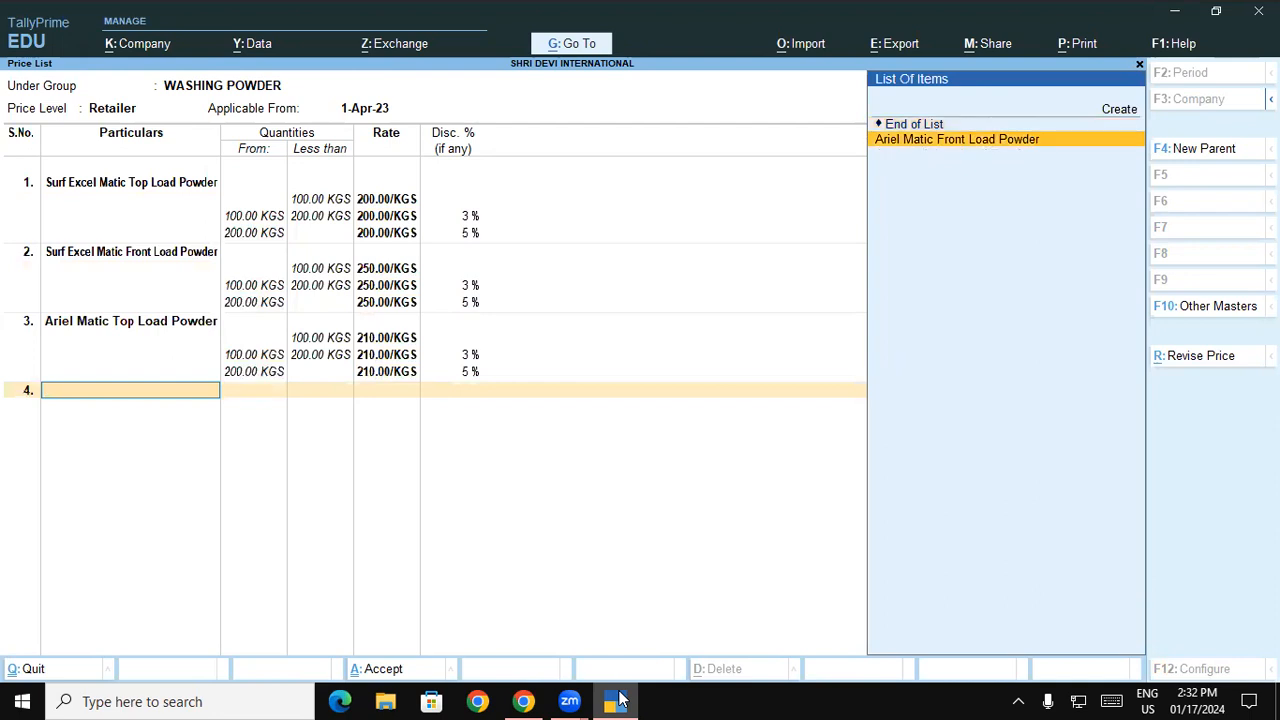
pyautogui.press('Return')
pyautogui.write('100.00 KGS')
pyautogui.press('Return')
pyautogui.write('260.00/KGS')
pyautogui.press('Return')
pyautogui.write('0')
pyautogui.press('Return')
# - Enter the Ariel Matic Front Load Powder slab from 100 to less than 200 KGS at rate 260 with a 3% discount
pyautogui.write('200')
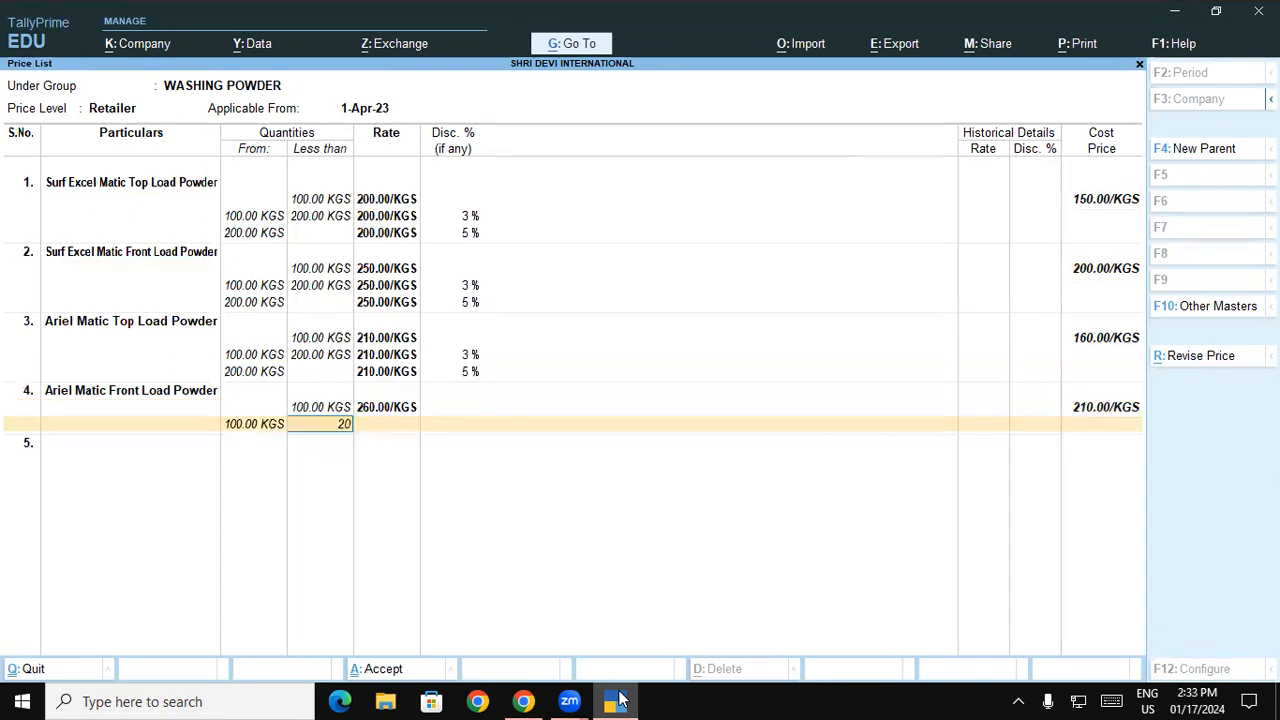
pyautogui.press('Return')
pyautogui.write('260.00/KGS')
pyautogui.press('Return')
pyautogui.write('3')
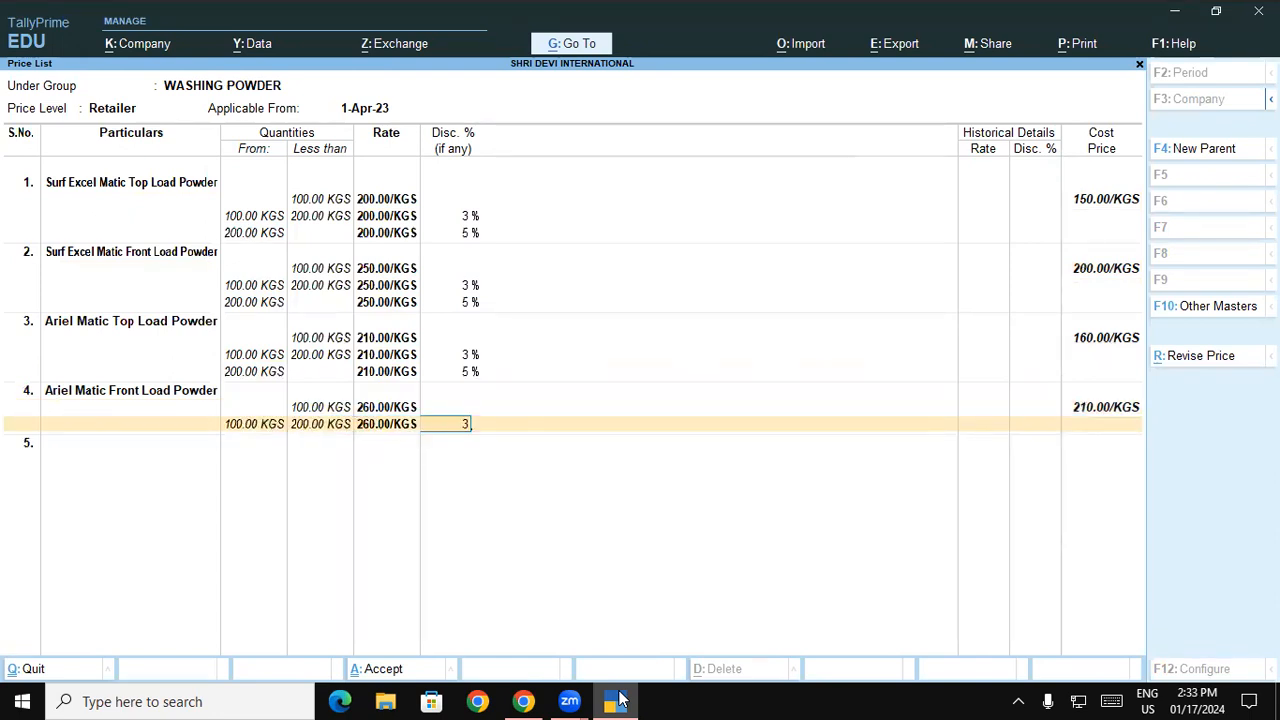
pyautogui.press('Return')
# - Enter the Ariel Matic Front Load Powder slab from 200 KGS upward at rate 260 with a 5% discount and save the Retailer price list
pyautogui.write('0')
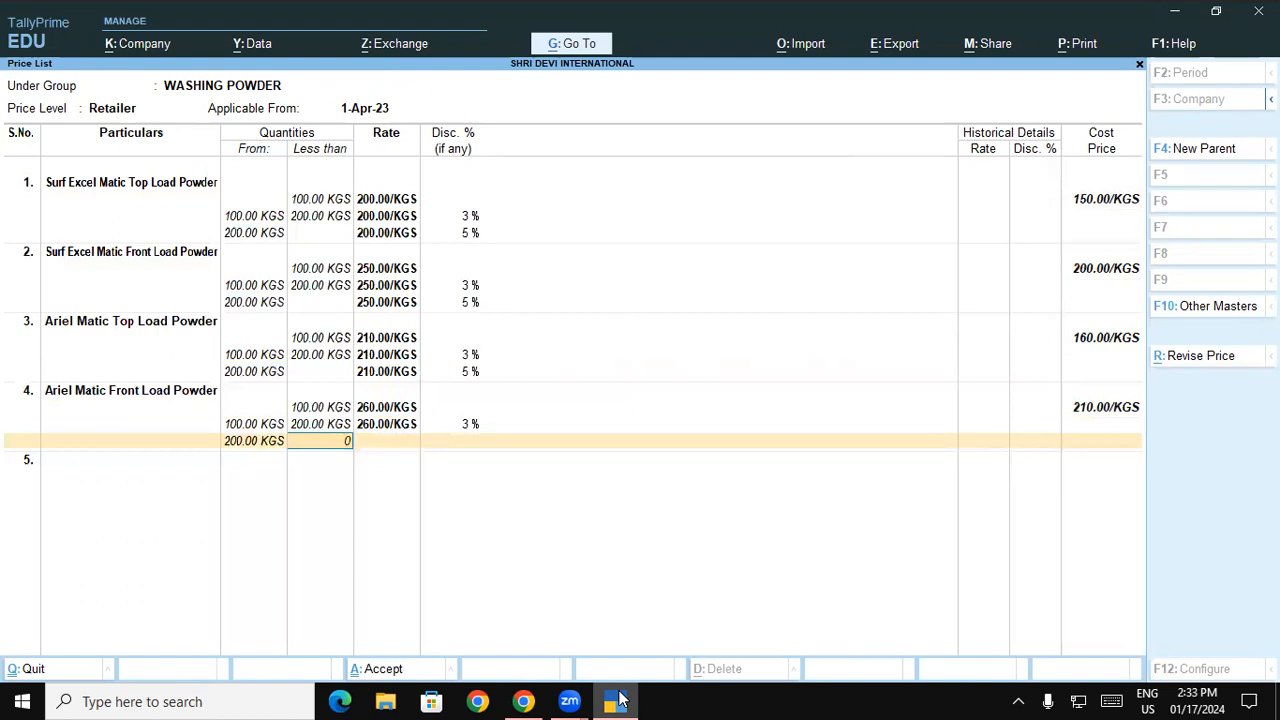
pyautogui.press('BackSpace')
pyautogui.press('Return')
pyautogui.write('260')
pyautogui.press('Return')
pyautogui.write('5')
pyautogui.press('Return')
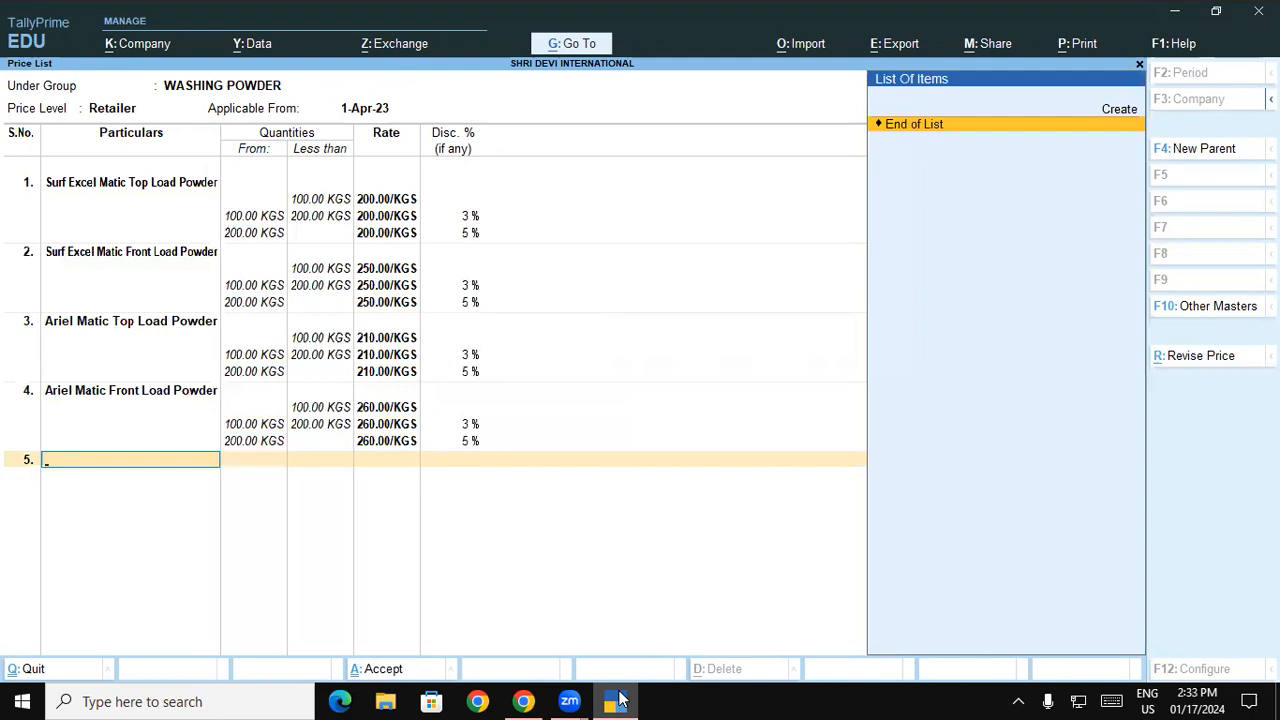
pyautogui.press('Return')
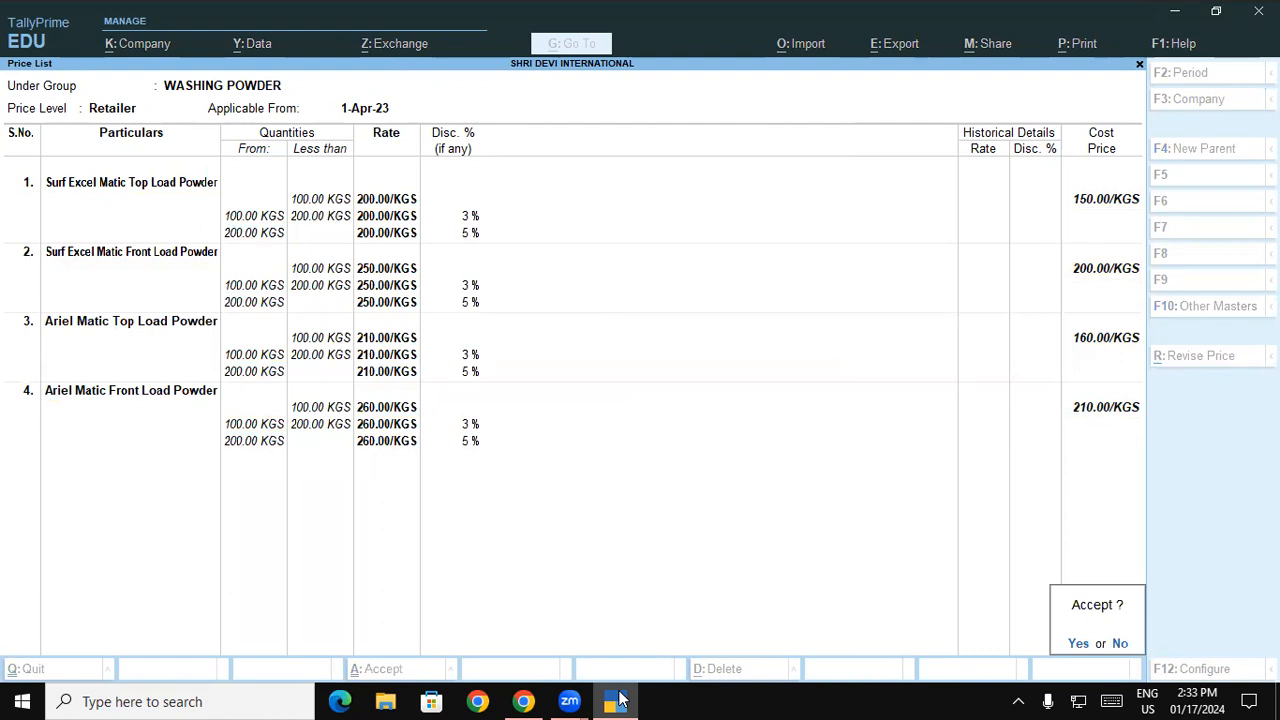
pyautogui.press('Return')
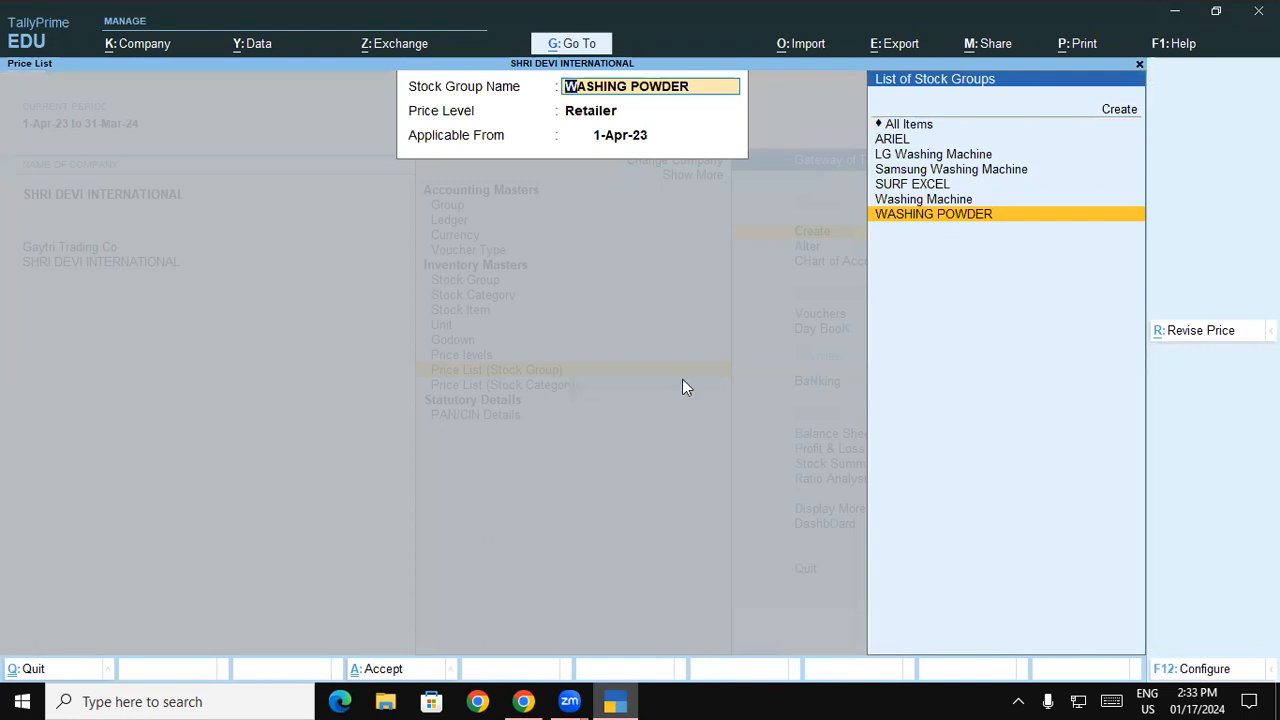
# - Check the Retailer price list figure and the following section in the Chrome course document, and return to TallyPrime
pyautogui.hotkey('alt', 'Tab')
pyautogui.moveTo(1174, 542); pyautogui.dragTo(1174, 549)
pyautogui.scroll(-2, 1176, 556)
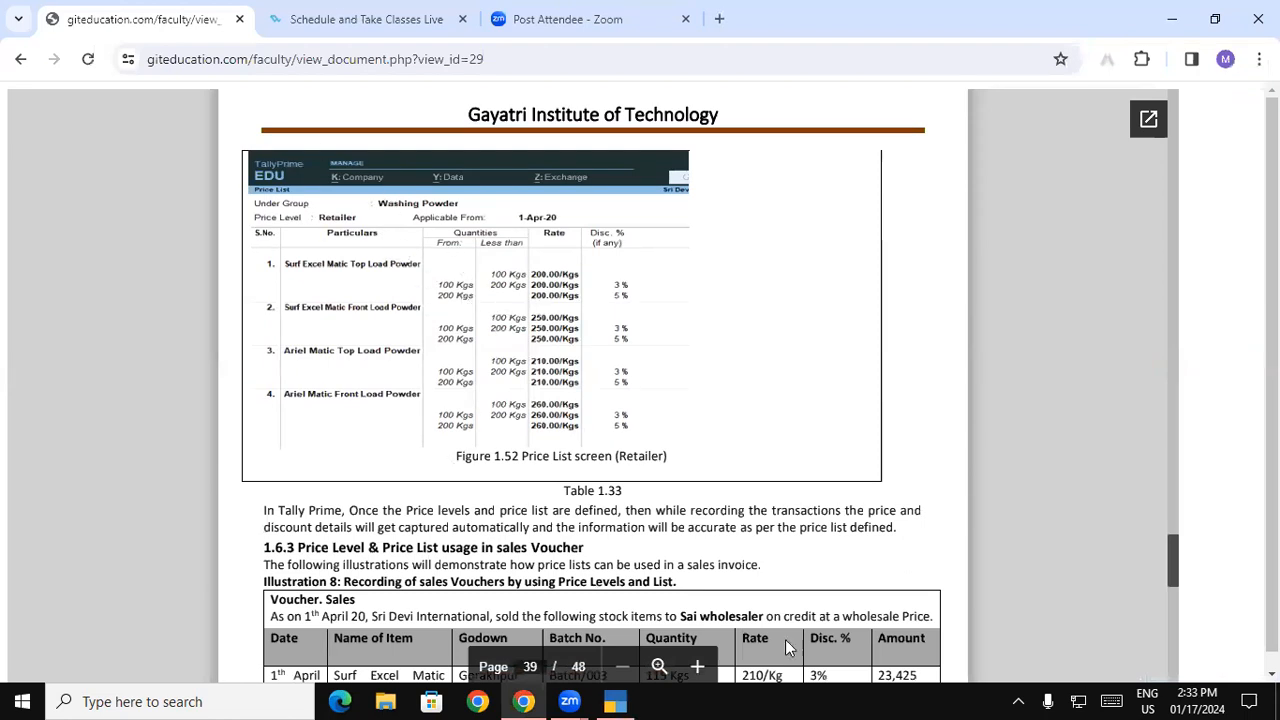
pyautogui.click(617, 701)
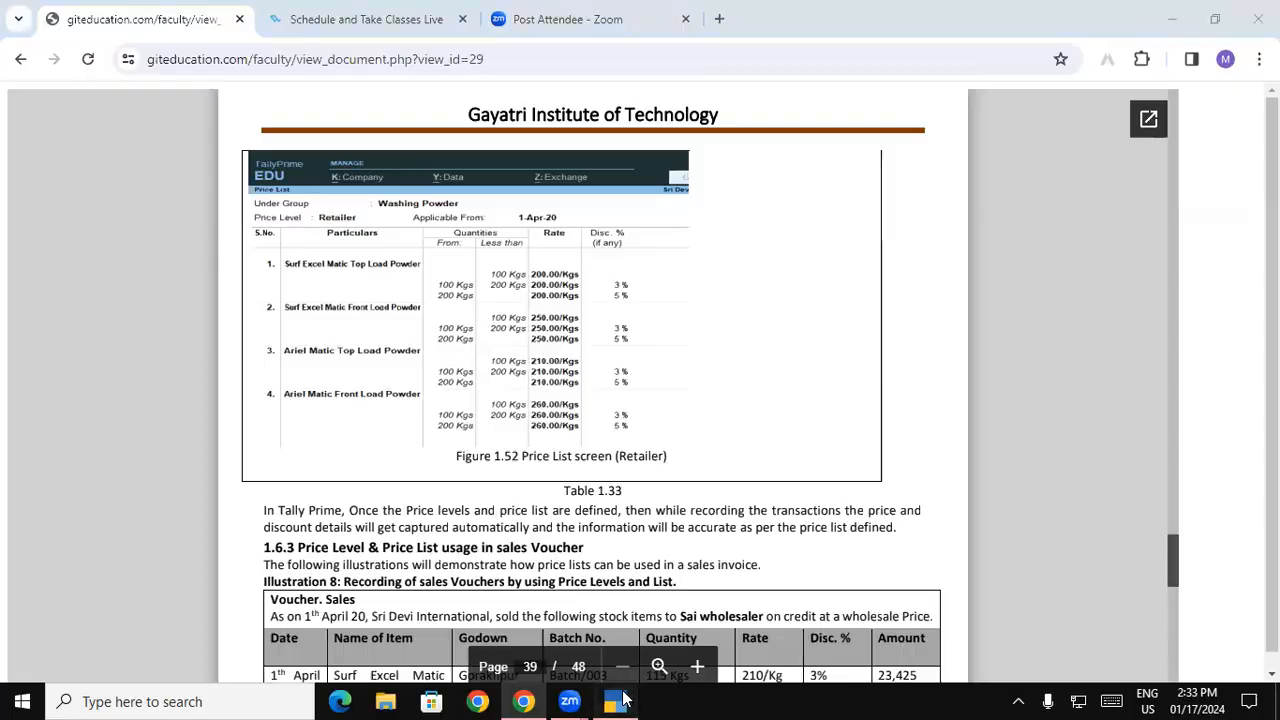
# - Return to the Gateway of Tally and start a sales voucher with Cash as the party account
pyautogui.press('Escape')
pyautogui.press('Escape')
pyautogui.press('Escape')
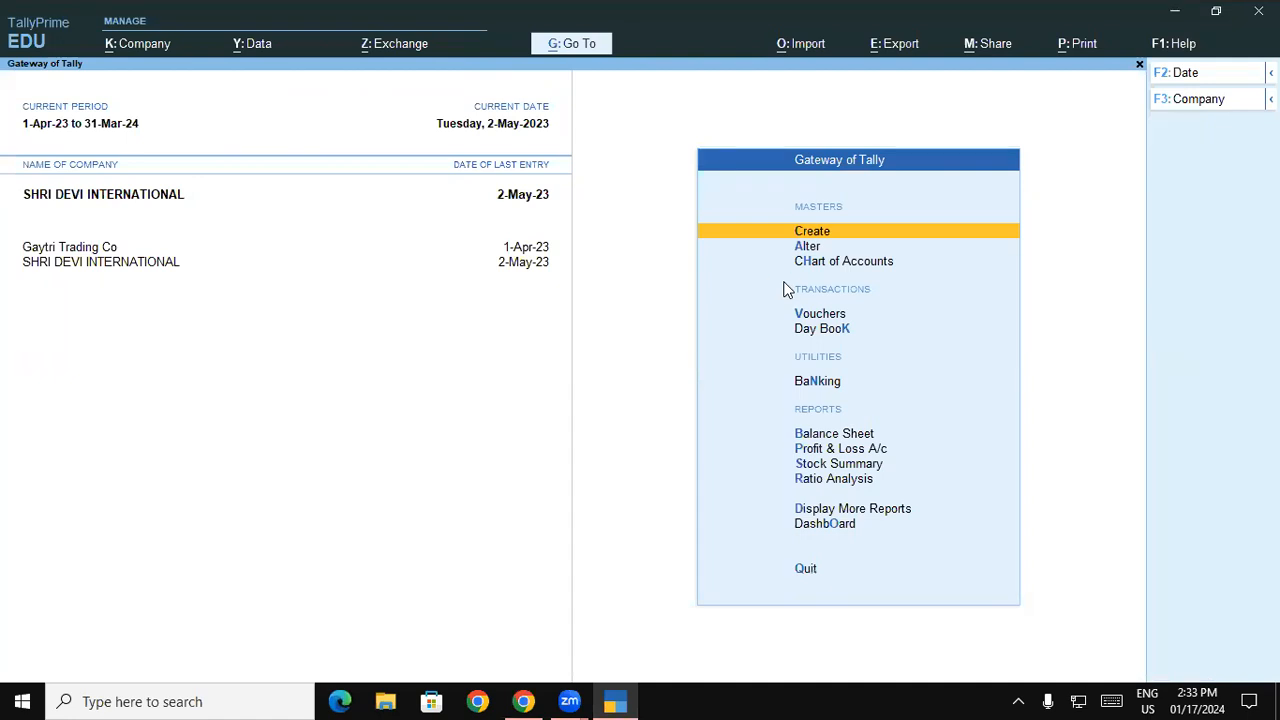
pyautogui.press('v')
pyautogui.press('F8')
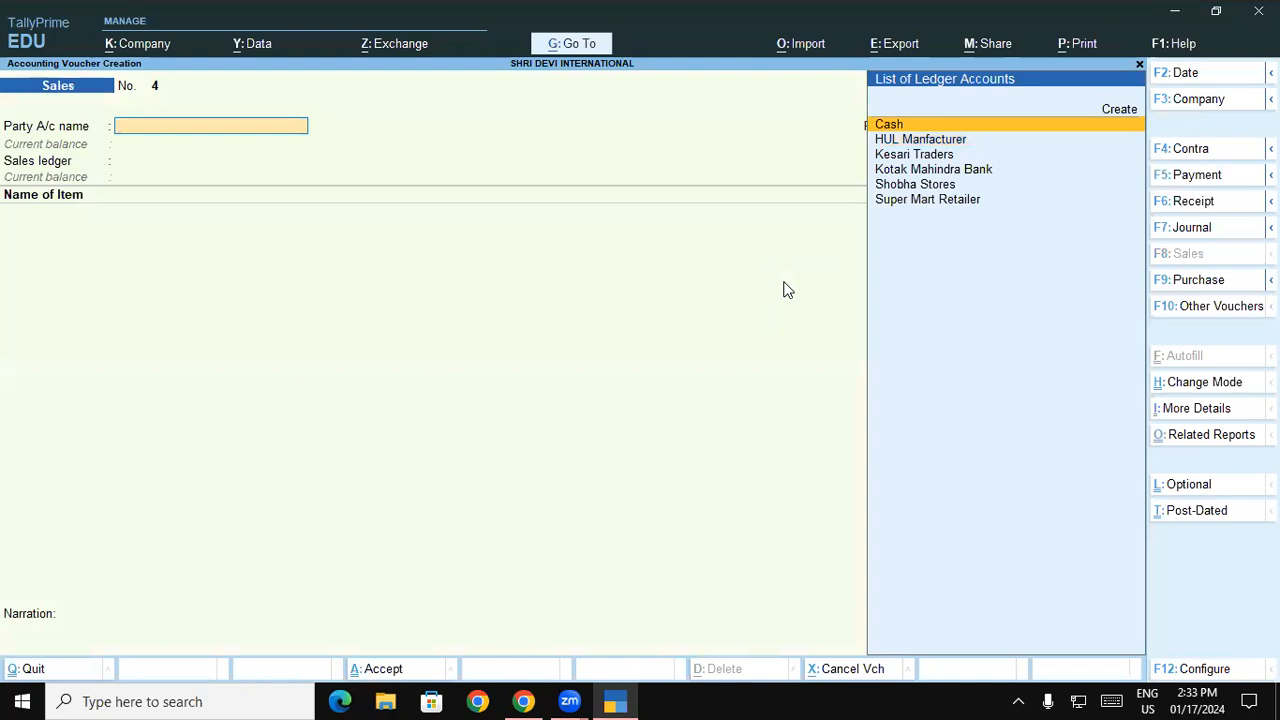
pyautogui.press('Return')
# - Accept the sales voucher's dispatch and party details without entering anything in the dispatch fields
pyautogui.press('Return')
pyautogui.press('Return')
pyautogui.press('Return')
pyautogui.press('Return')
pyautogui.press('Return')
pyautogui.press('Return')
pyautogui.press('Return')
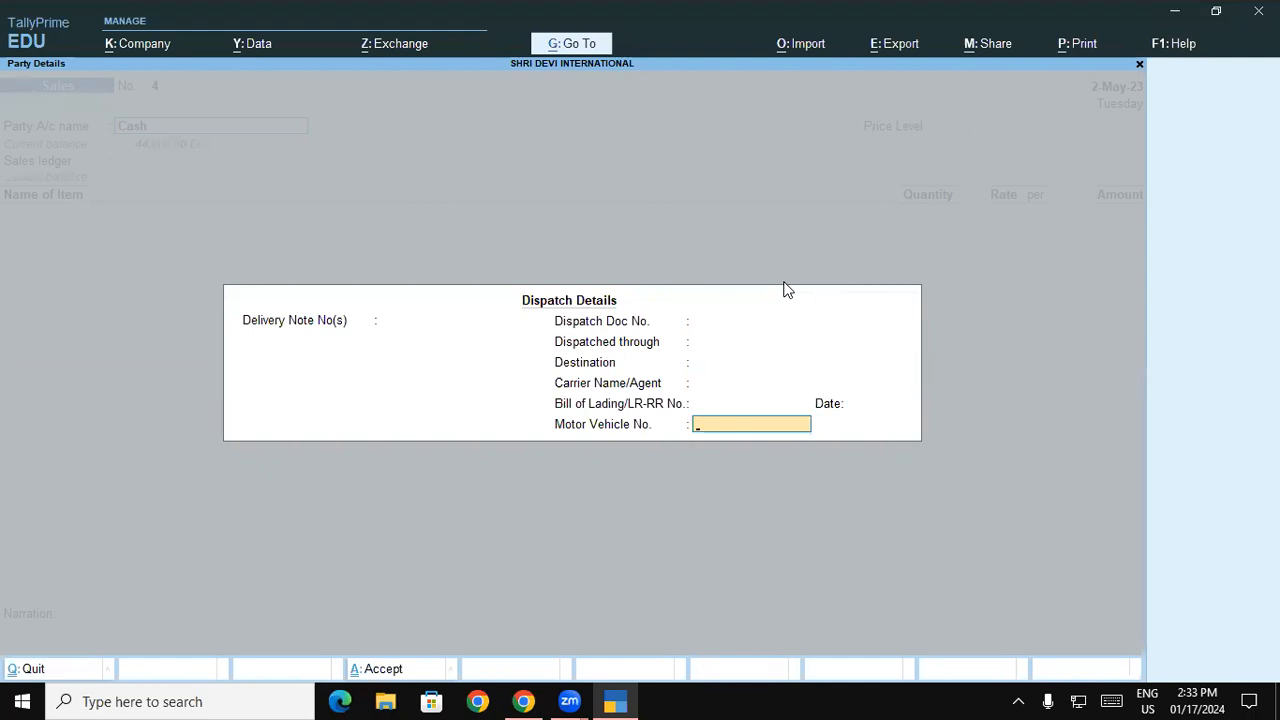
pyautogui.press('Return')
pyautogui.press('Return')
pyautogui.press('Return')
pyautogui.press('Return')
pyautogui.press('Return')
pyautogui.press('Return')
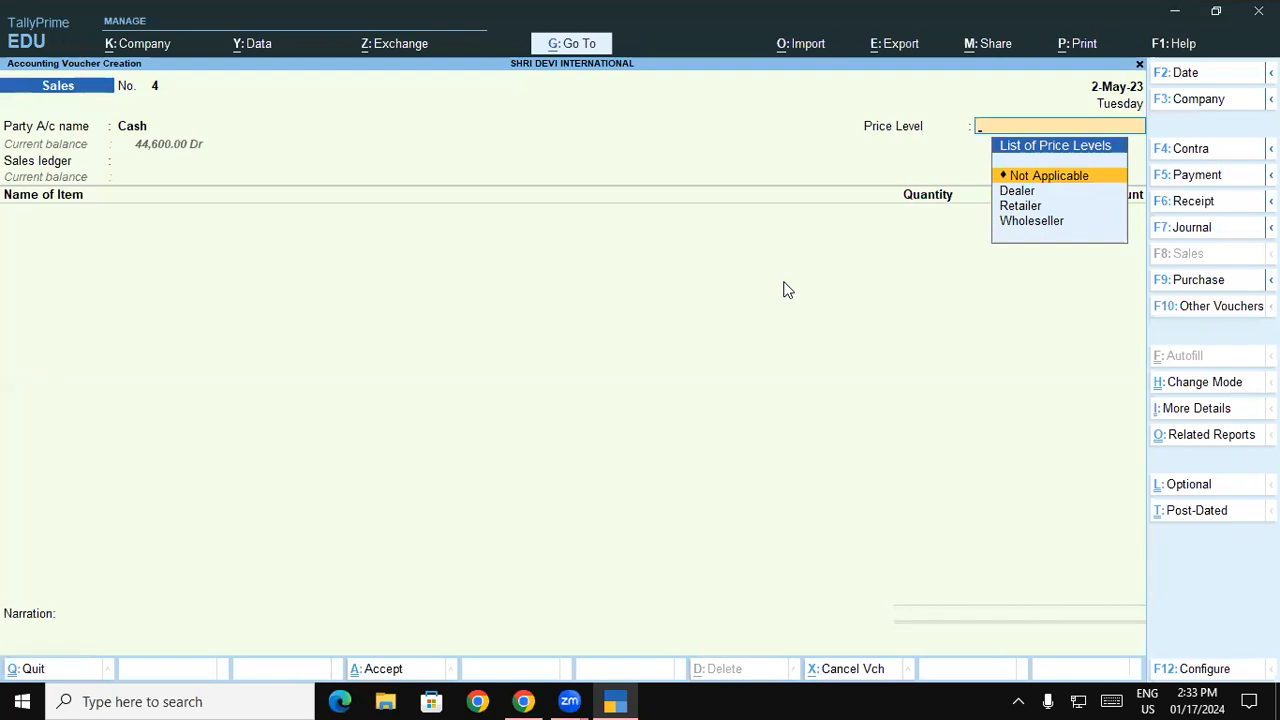
# - Set the sales voucher's price level to Wholeseller and its sales ledger to Sales A/c
pyautogui.press('Down')
pyautogui.press('Down')
pyautogui.press('Down')
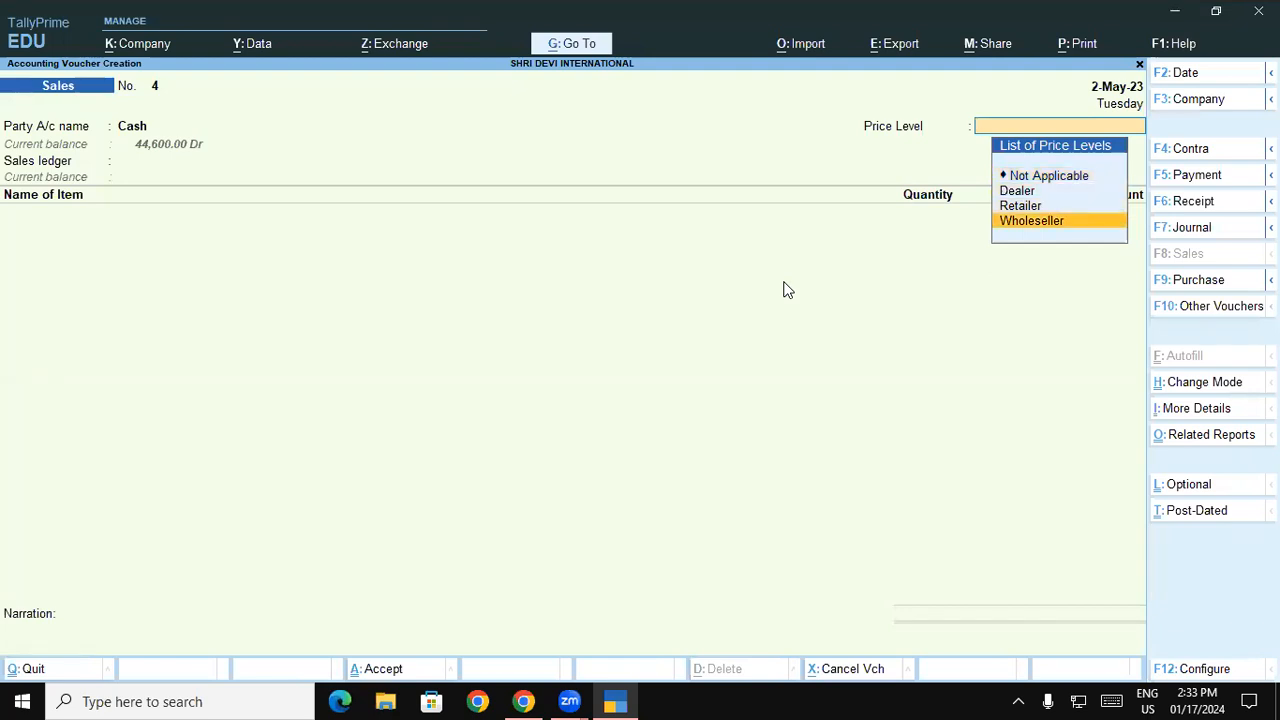
pyautogui.press('Return')
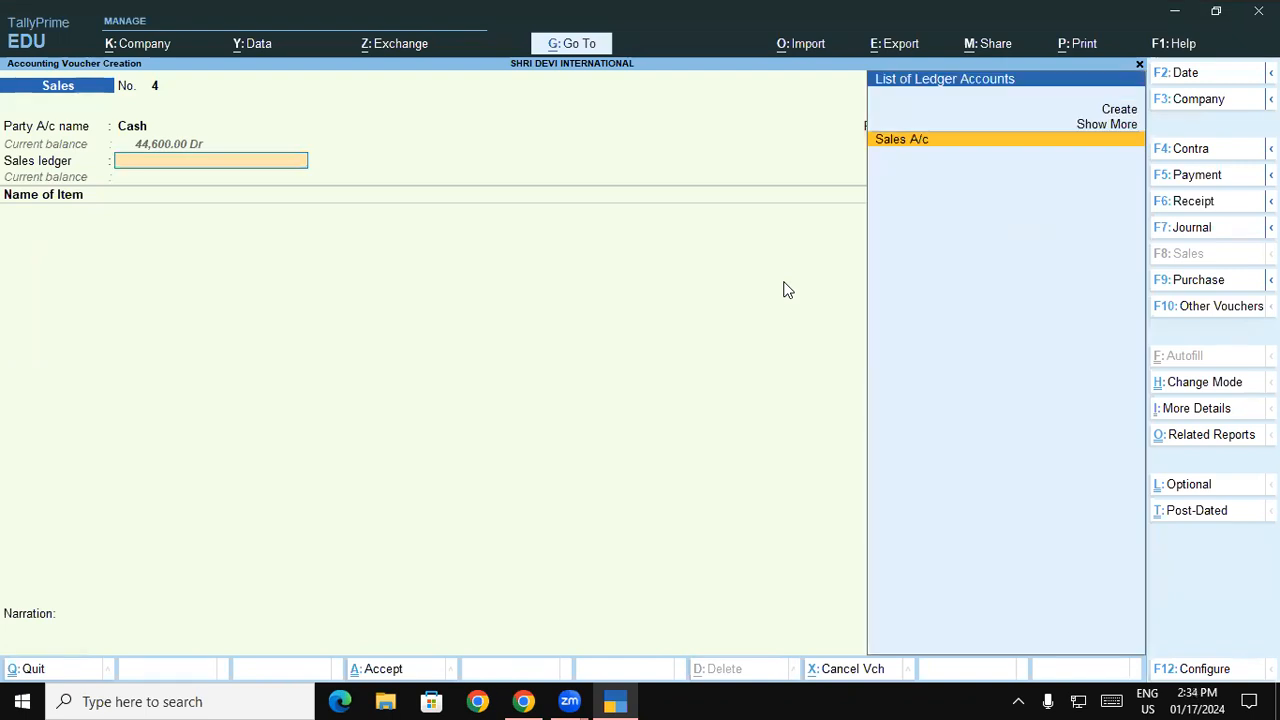
pyautogui.press('Return')
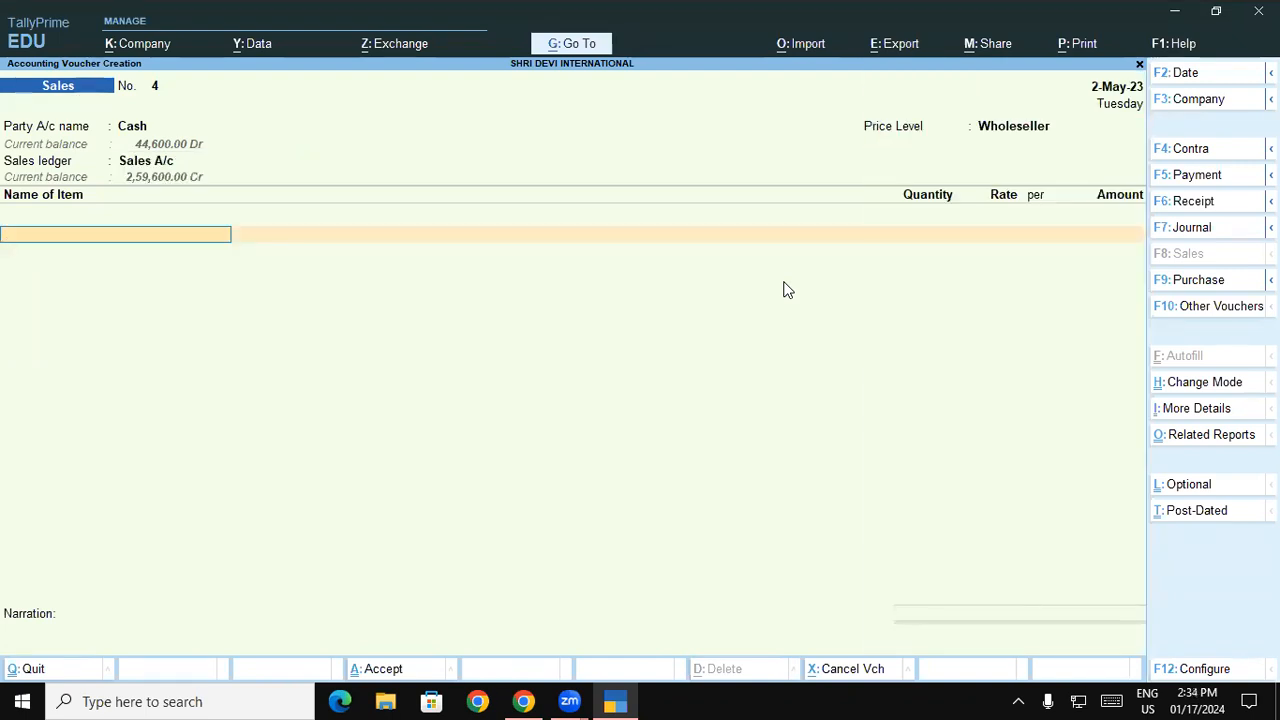
# - Enter Surf Excel Matic Front Load Powder as the voucher's stock item and back out of its allocations
pyautogui.write('Su')
pyautogui.press('Down')
pyautogui.press('Return')
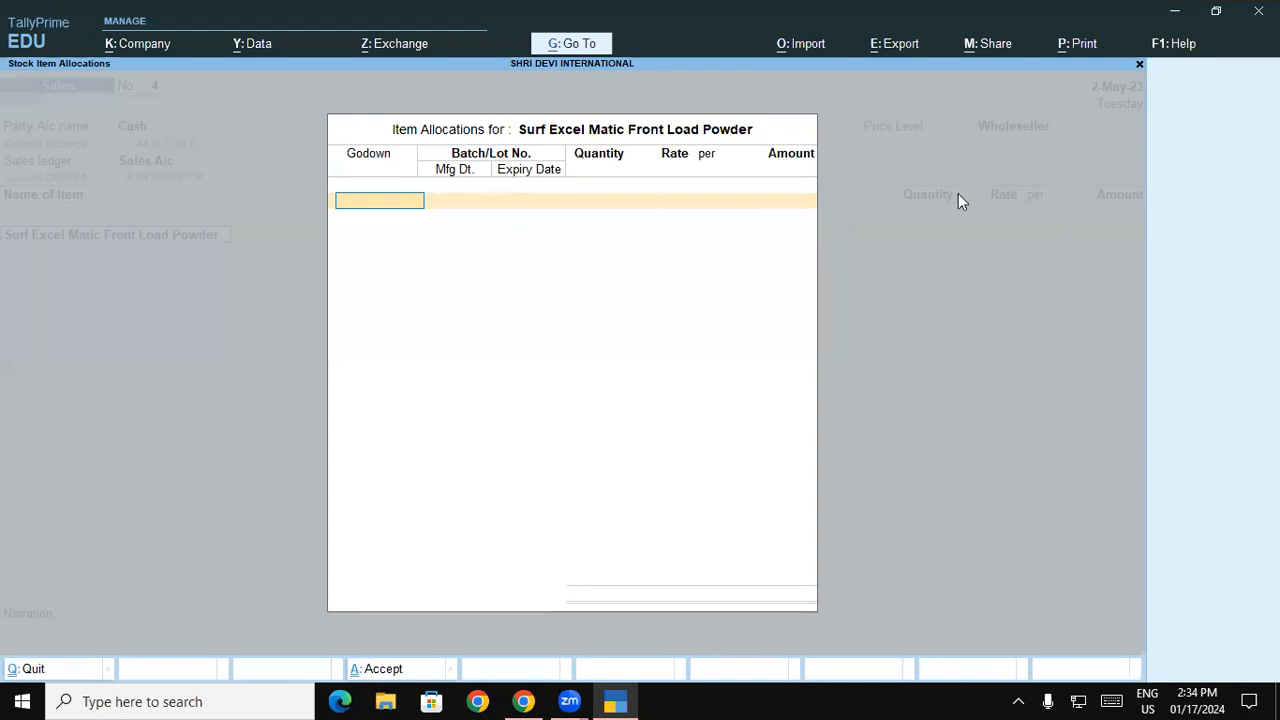
pyautogui.press('Escape')
pyautogui.press('Return')
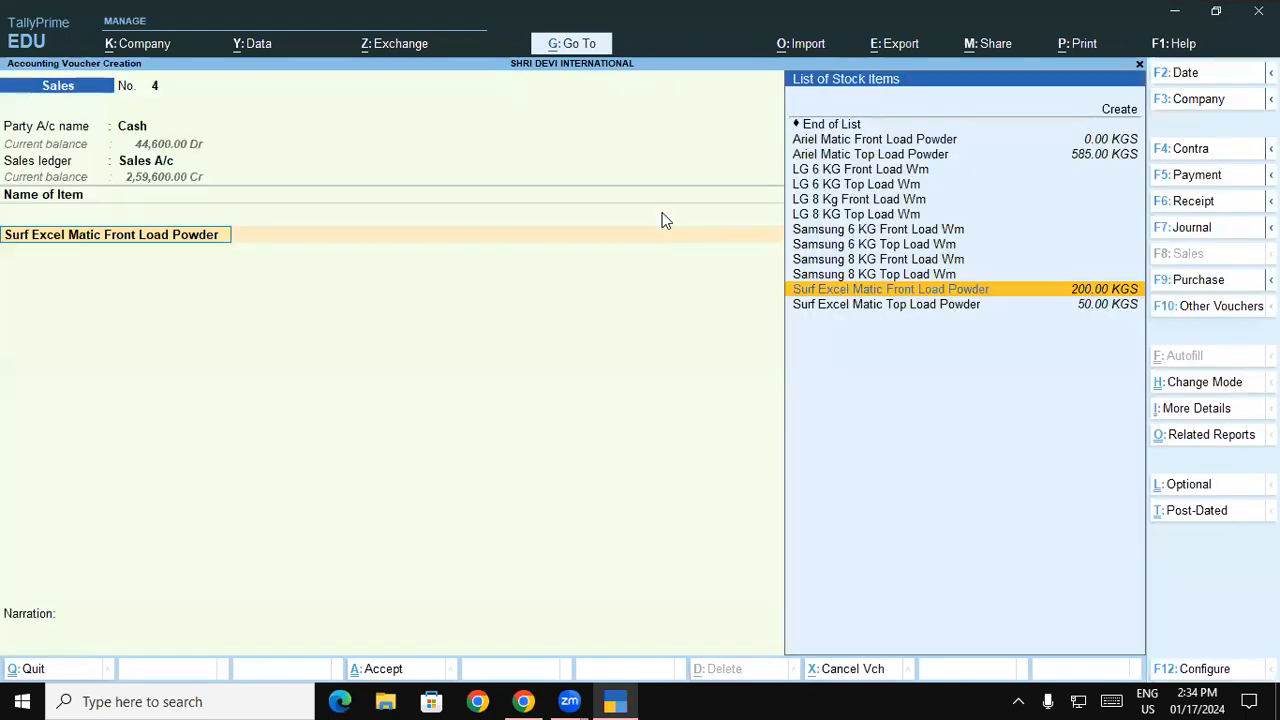
# - Enable the discount column in invoices in the company features and save the settings
pyautogui.press('F11')
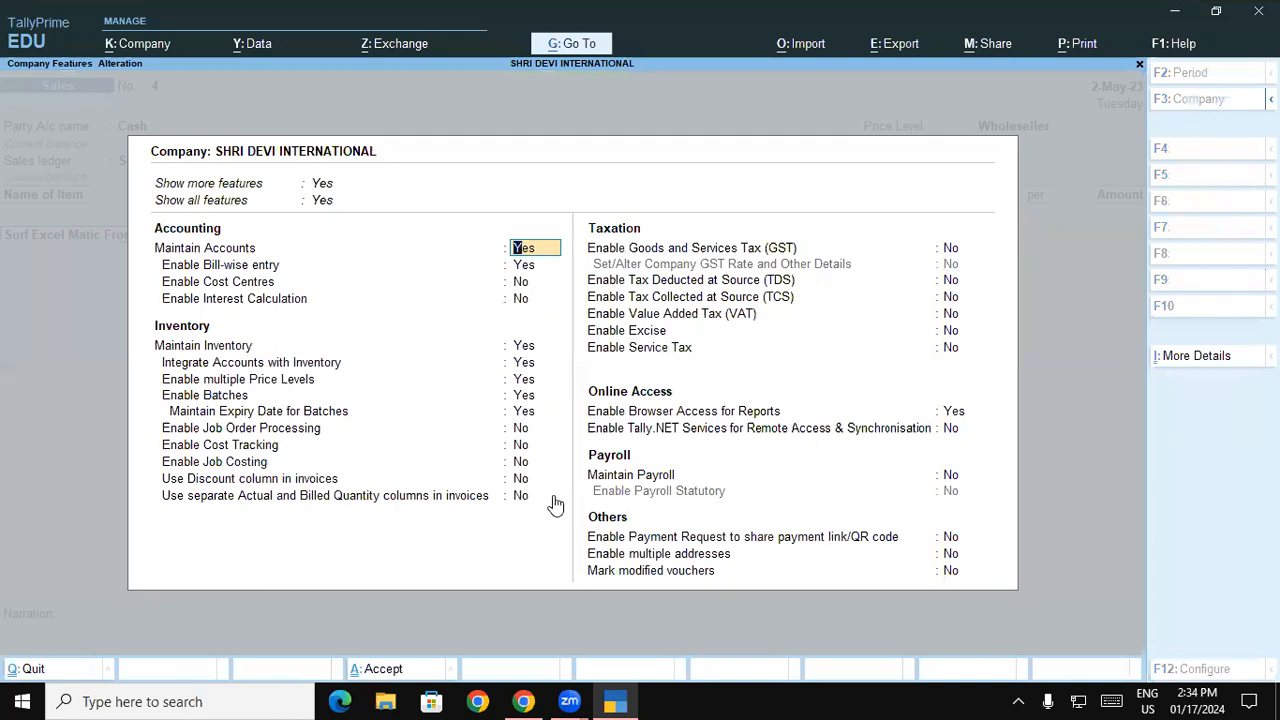
pyautogui.click(521, 480)
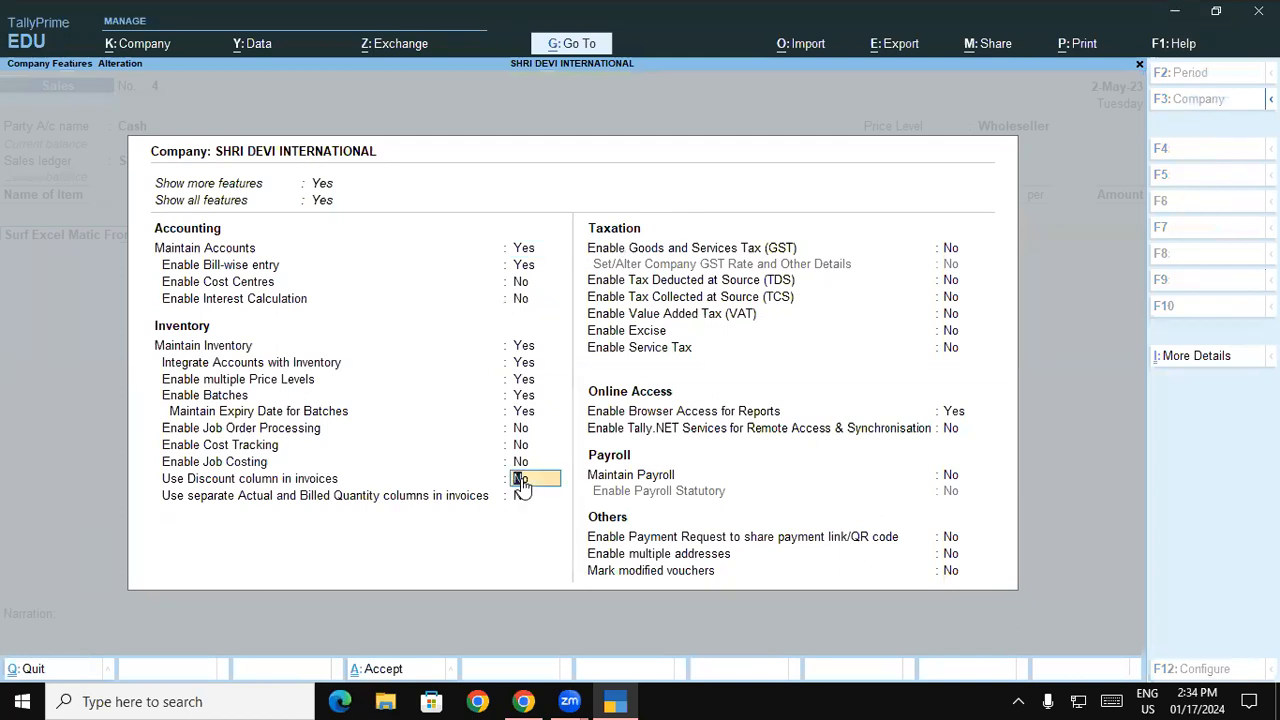
pyautogui.press('y')
pyautogui.press('ctrl')
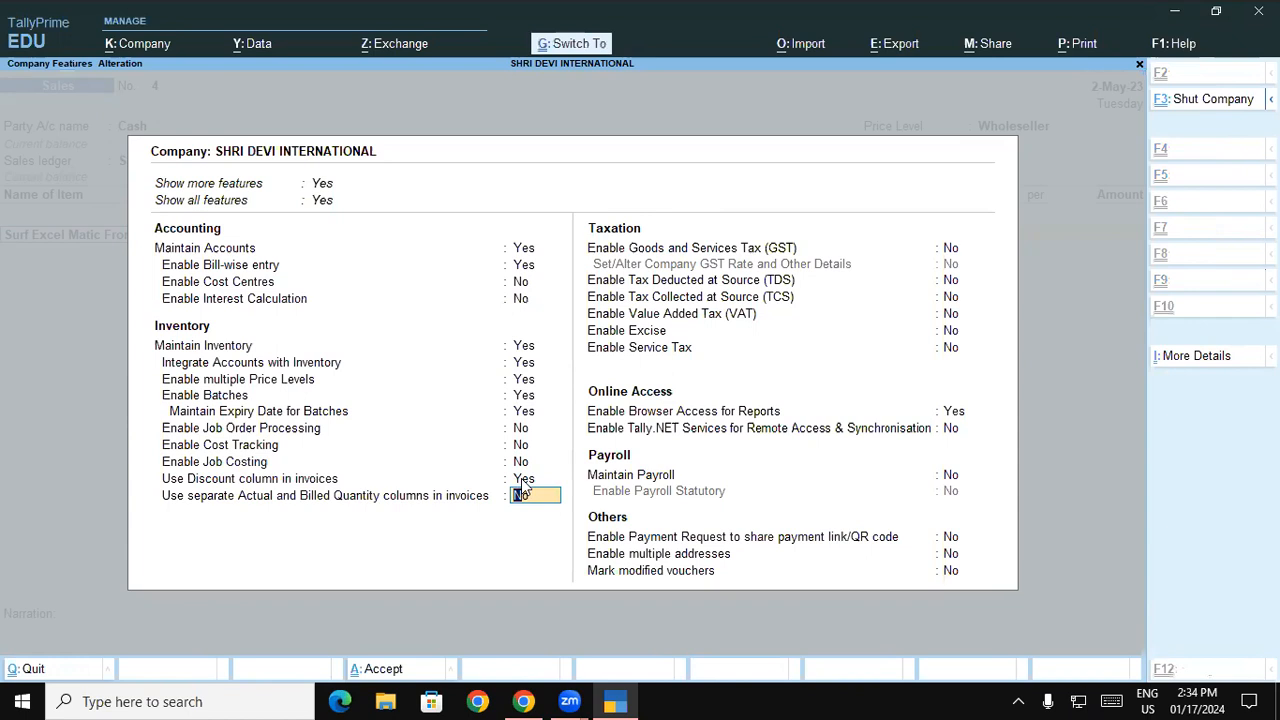
pyautogui.hotkey('ctrl', 'a')
# - Allocate 100 KGS of Surf Excel Matic Front Load Powder from godown Padrauna - UP, Batch/003
pyautogui.press('Return')
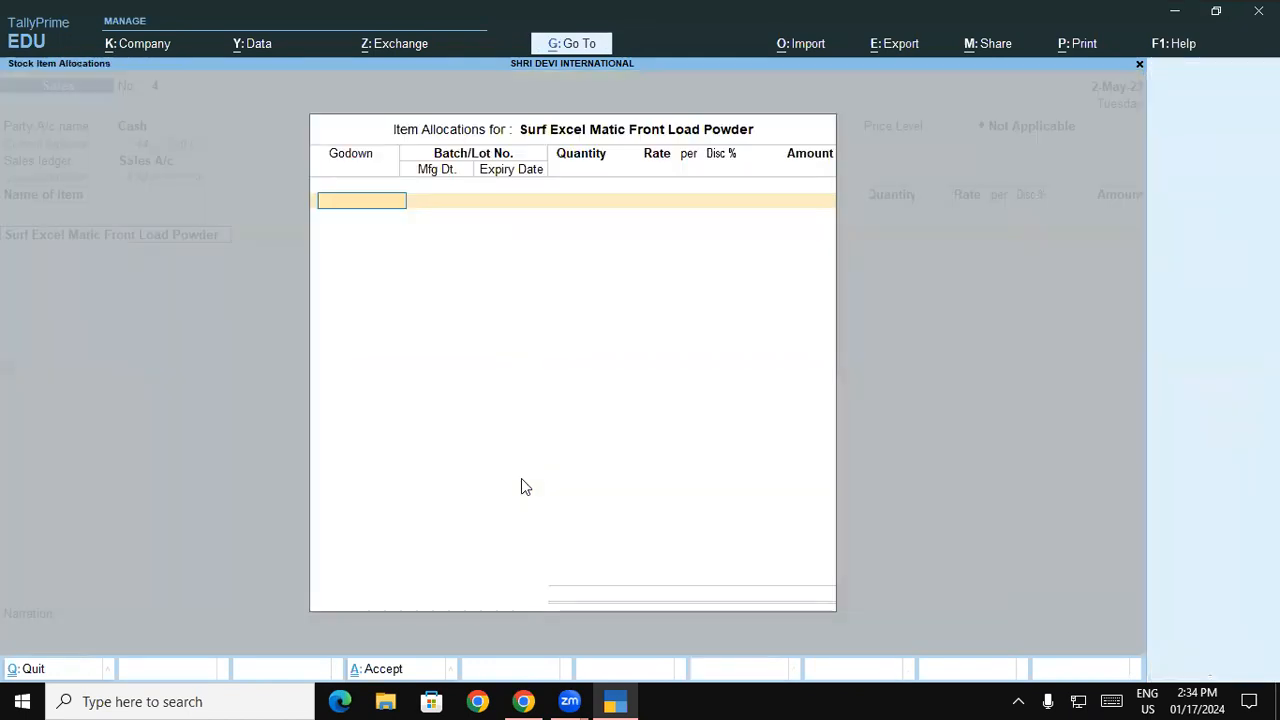
pyautogui.write('p')
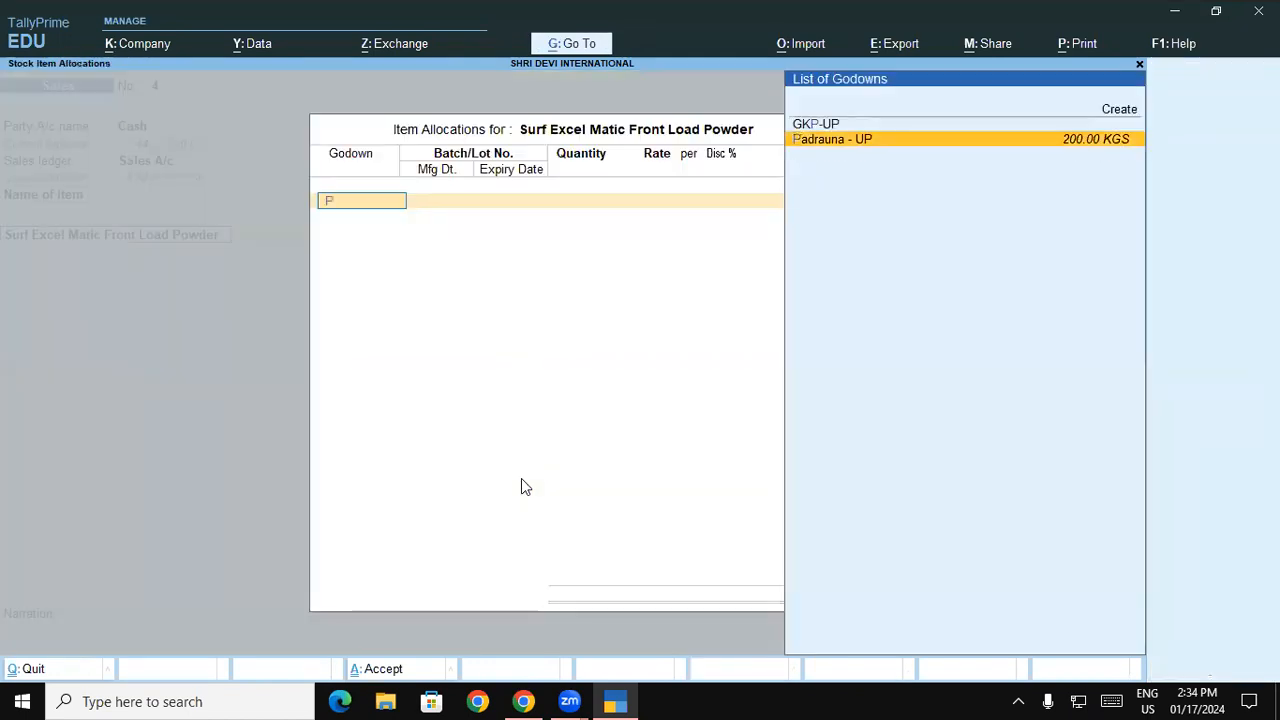
pyautogui.press('Return')
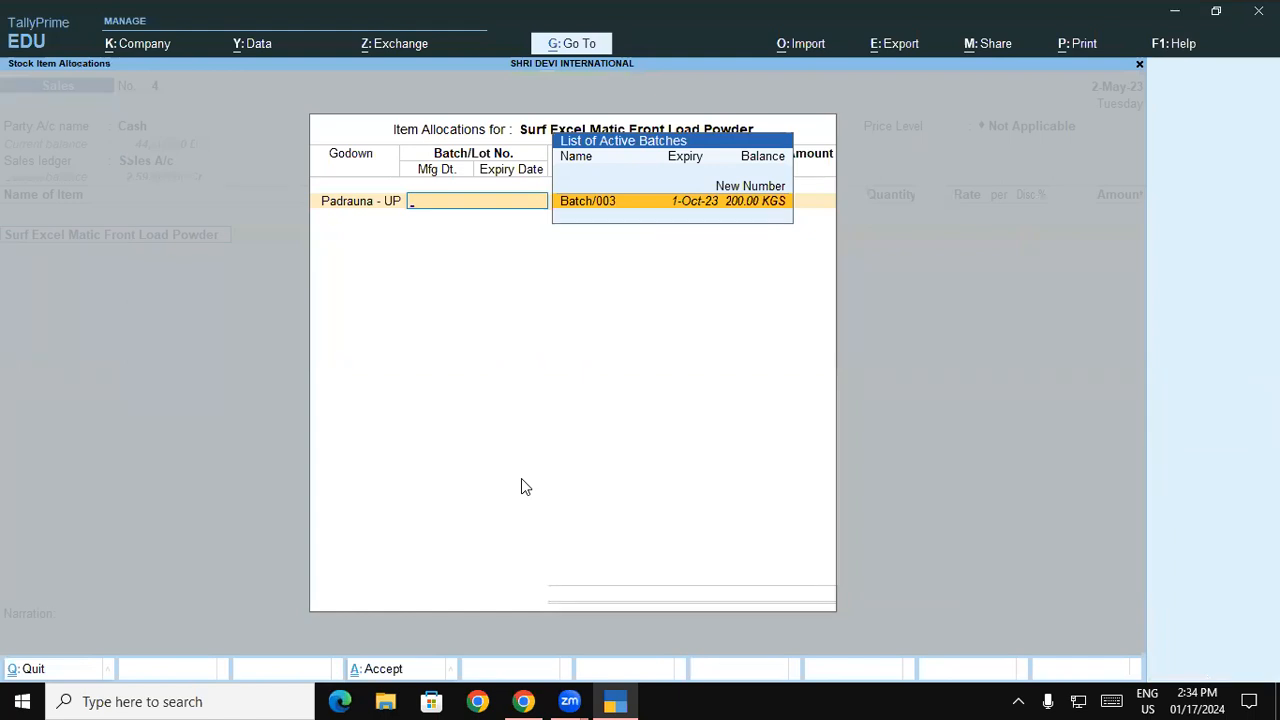
pyautogui.press('Return')
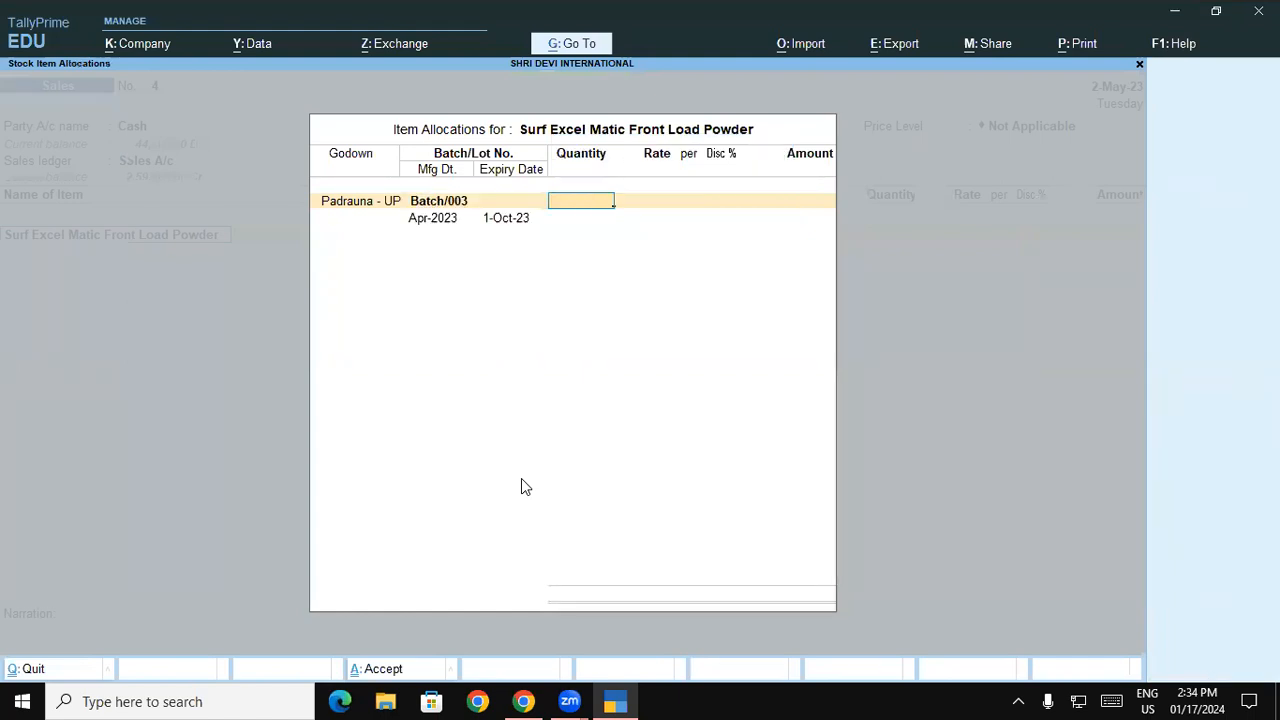
pyautogui.write('100')
# - Check the Wholesaler rates and discounts for Surf Excel in the Chrome course document, and return to TallyPrime
pyautogui.hotkey('alt', 'Tab')
pyautogui.scroll(-10, 1174, 522)
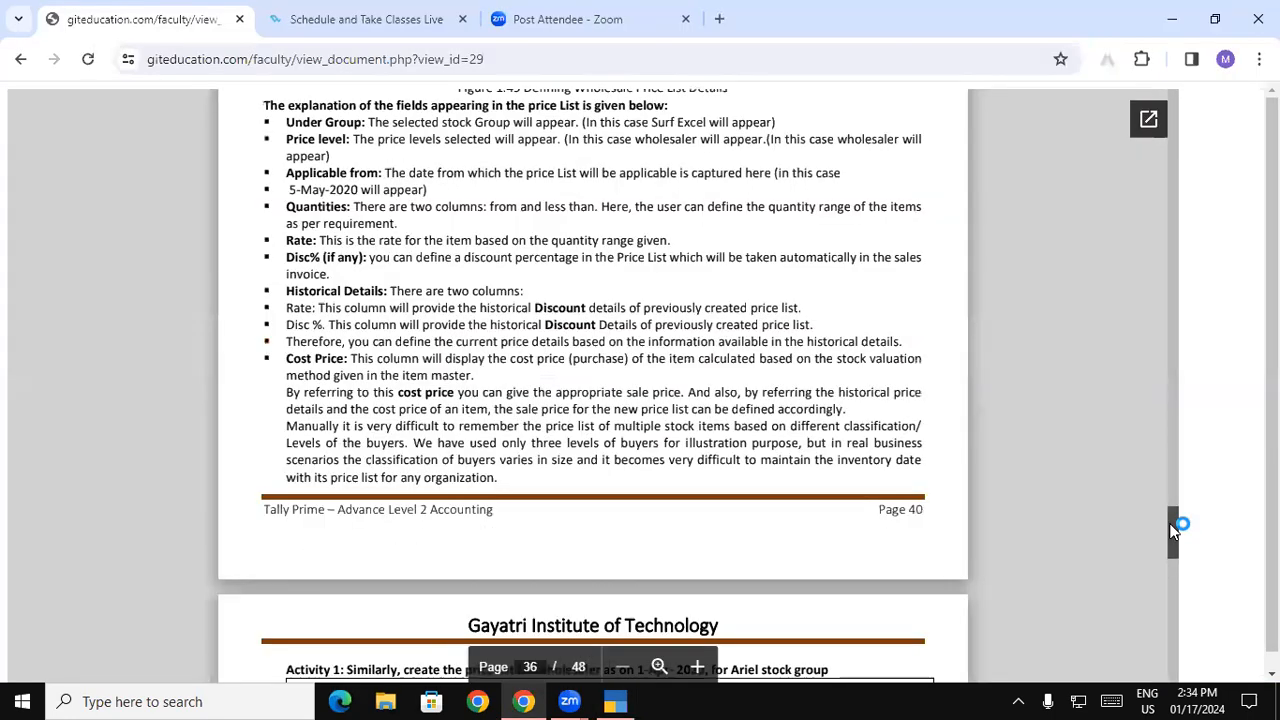
pyautogui.moveTo(1174, 522); pyautogui.dragTo(1174, 515)
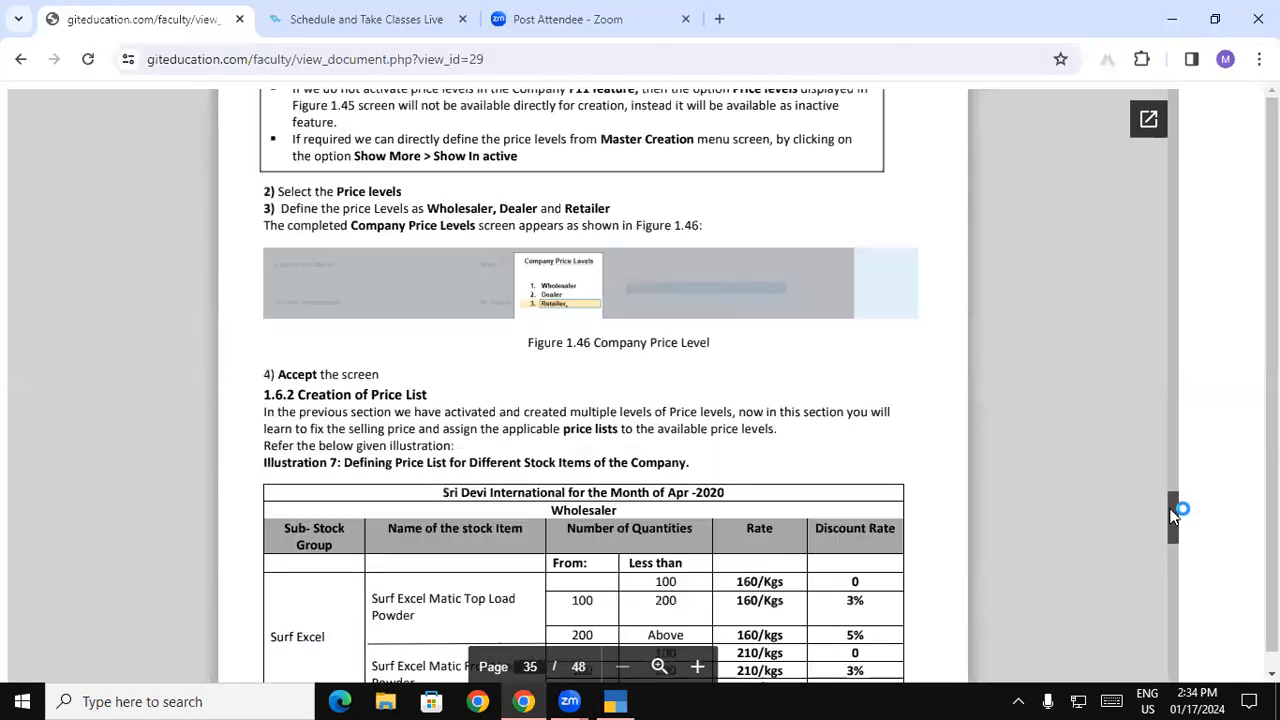
pyautogui.scroll(-3, 1174, 515)
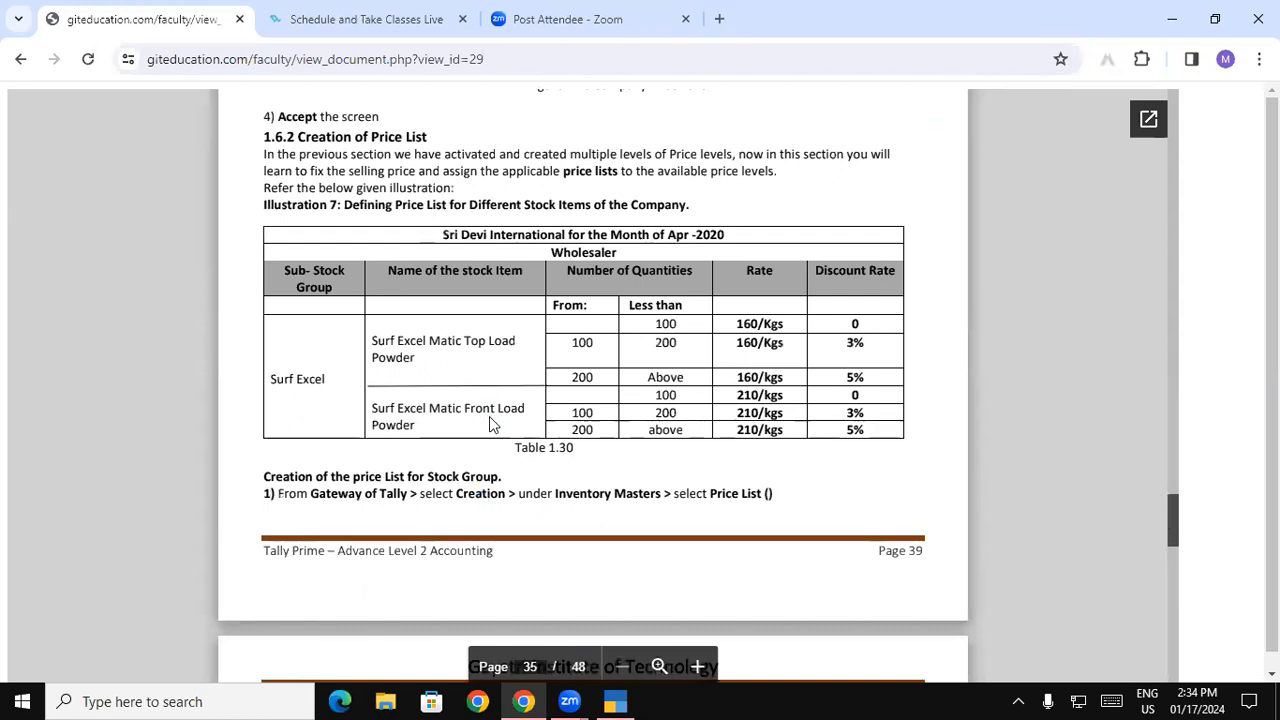
pyautogui.click(617, 701)
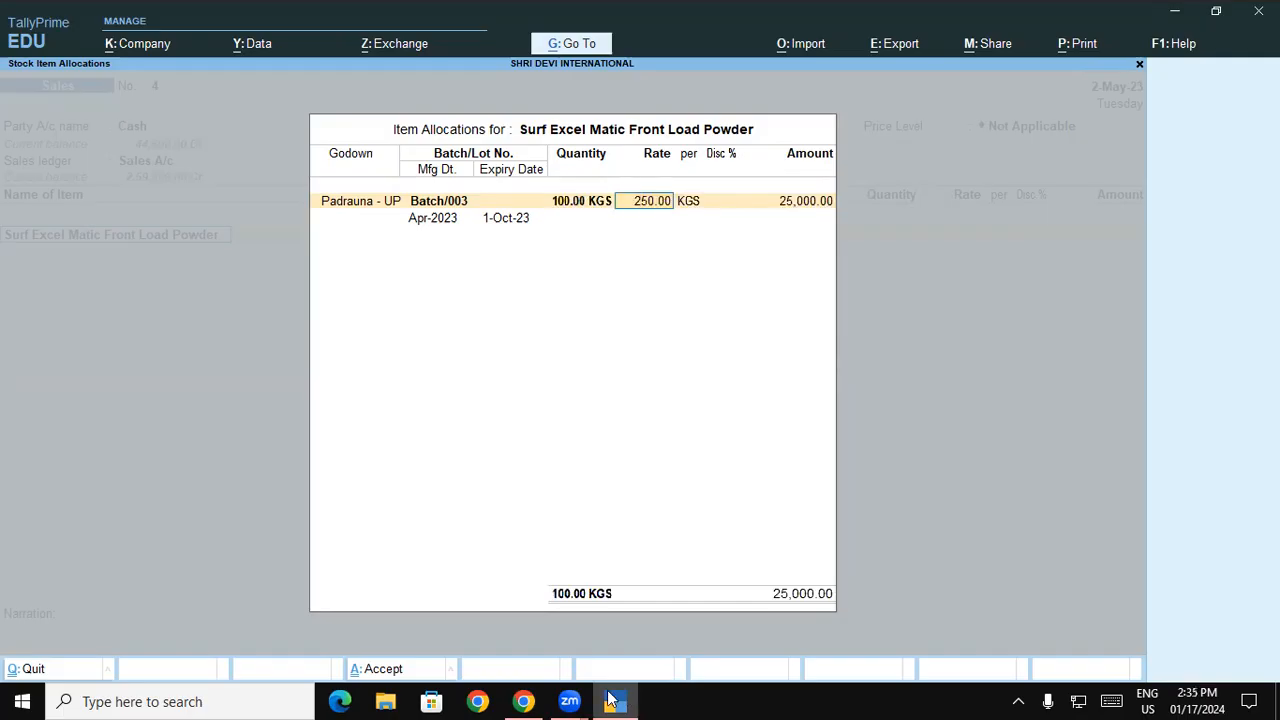
# - Compare the item's rate with the Wholesaler, Retailer and Dealer price tables in the Chrome course document, and return to TallyPrime
pyautogui.click(612, 700)
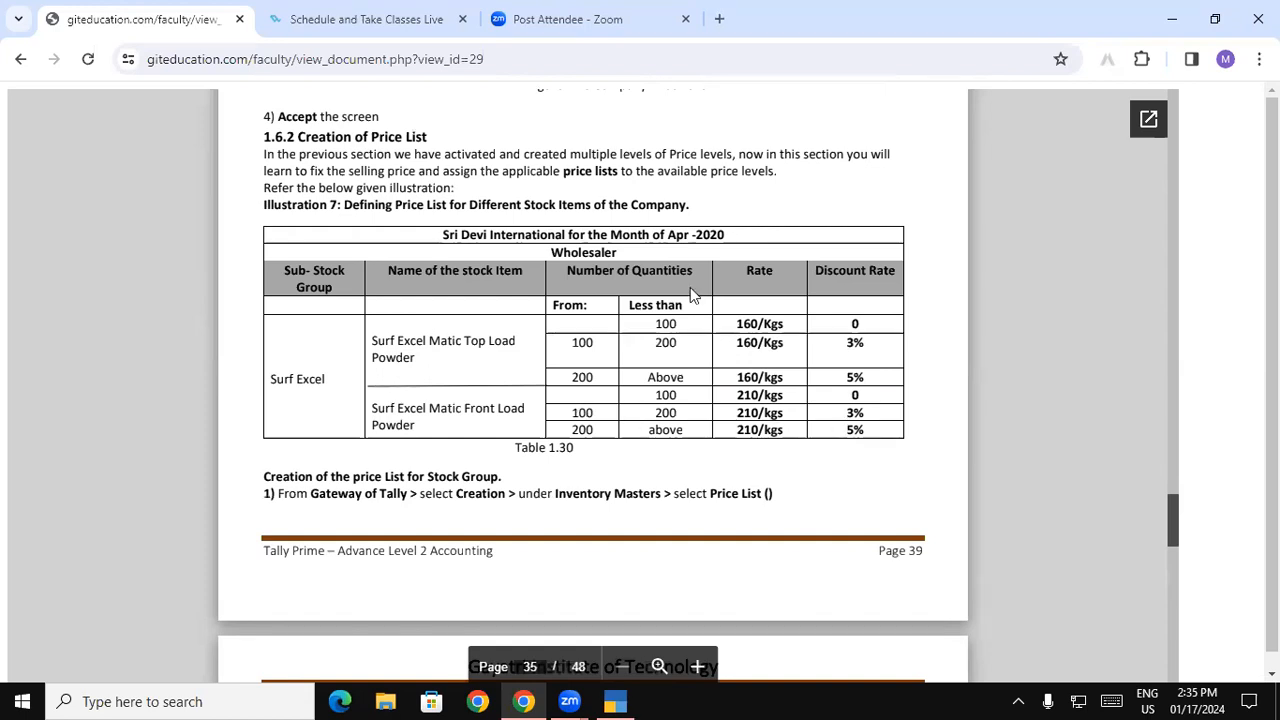
pyautogui.hotkey('alt', 'Tab')
pyautogui.press('y')
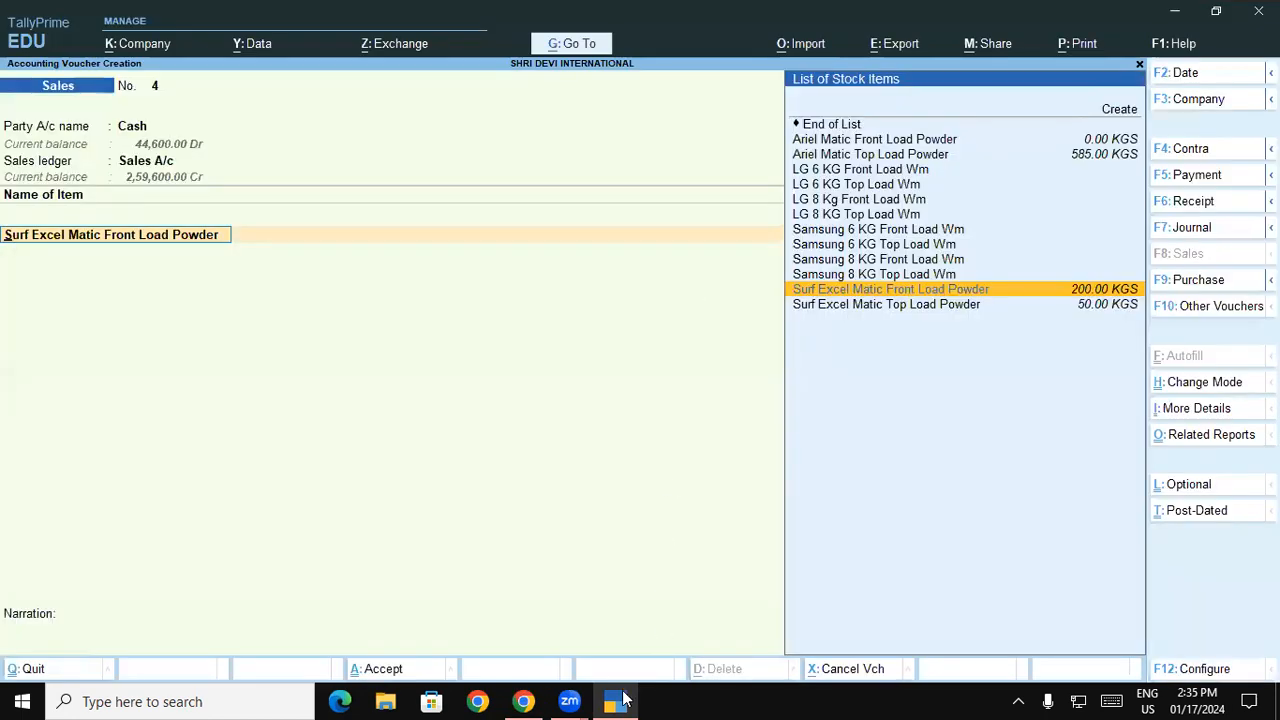
pyautogui.hotkey('alt', 'Tab')
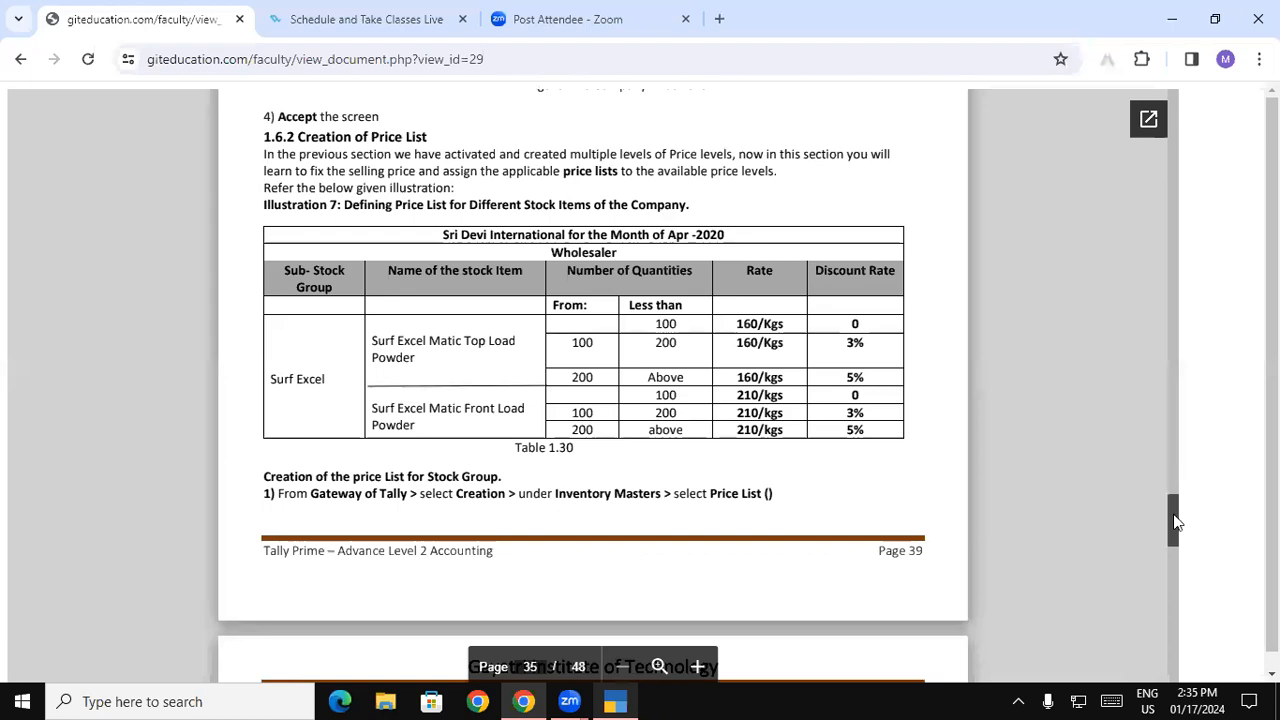
pyautogui.moveTo(1175, 521); pyautogui.dragTo(1177, 555)
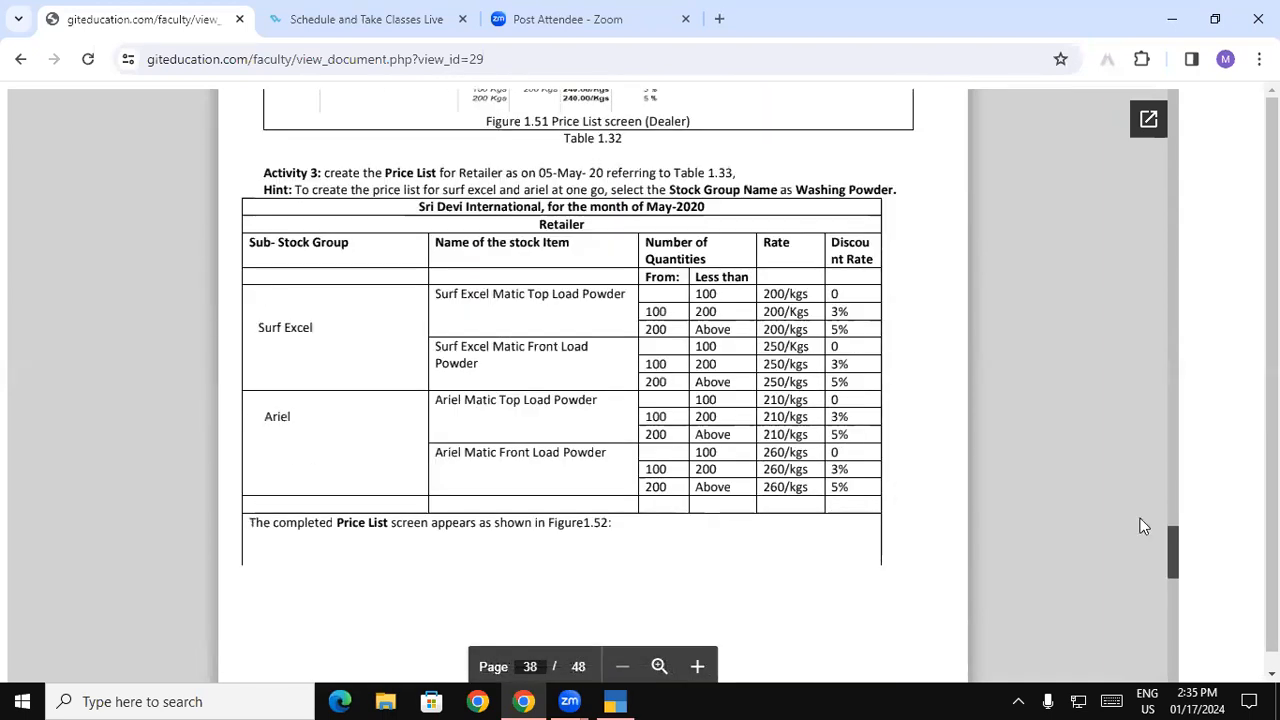
pyautogui.scroll(4, 1003, 463)
pyautogui.moveTo(1168, 535); pyautogui.dragTo(1164, 536)
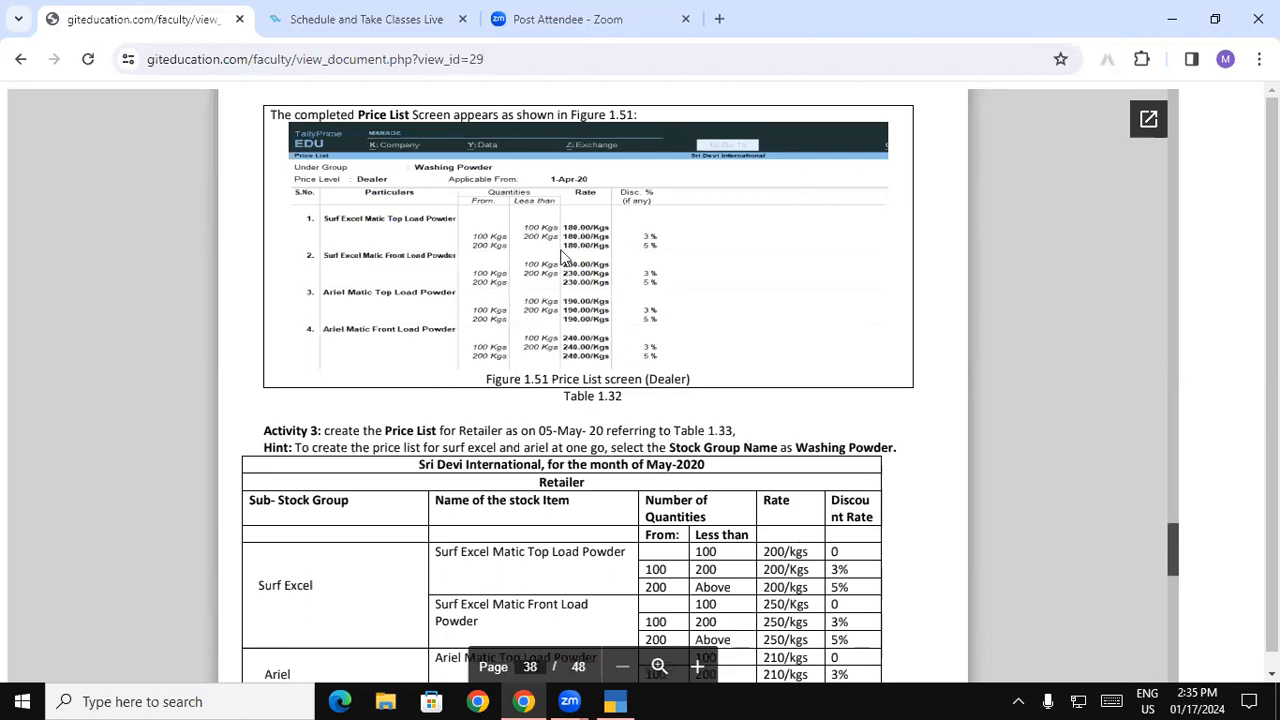
pyautogui.hotkey('alt', 'Tab')
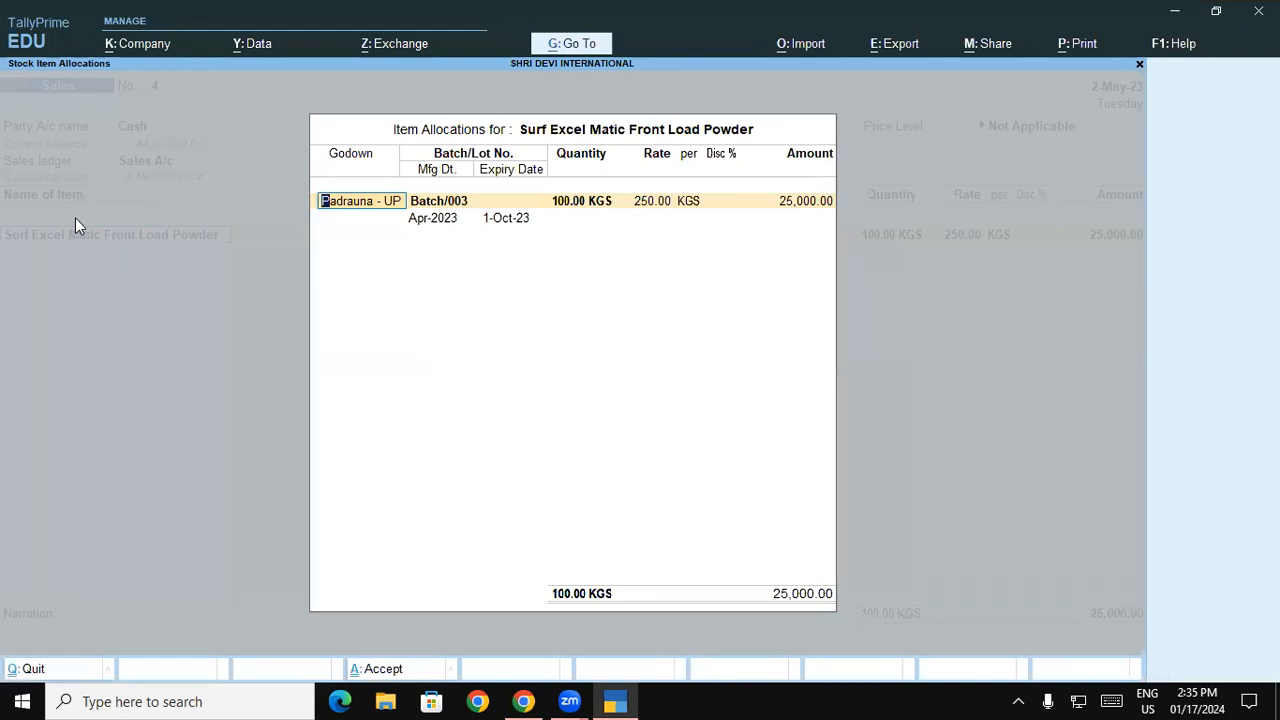
# - Set the voucher's price level back to Wholeseller and go through the Surf Excel Matic Front Load Powder allocation again
pyautogui.press('space')
pyautogui.press('Escape')
pyautogui.press('y')
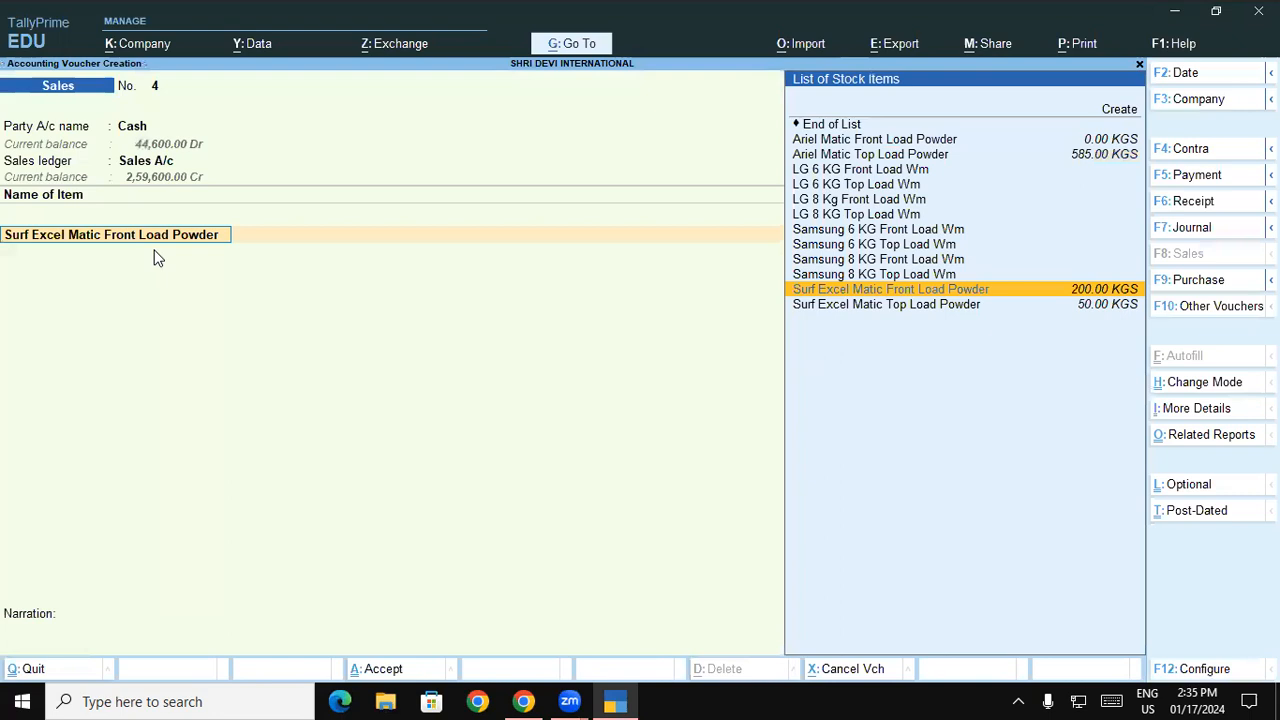
pyautogui.press('BackSpace')
pyautogui.press('BackSpace')
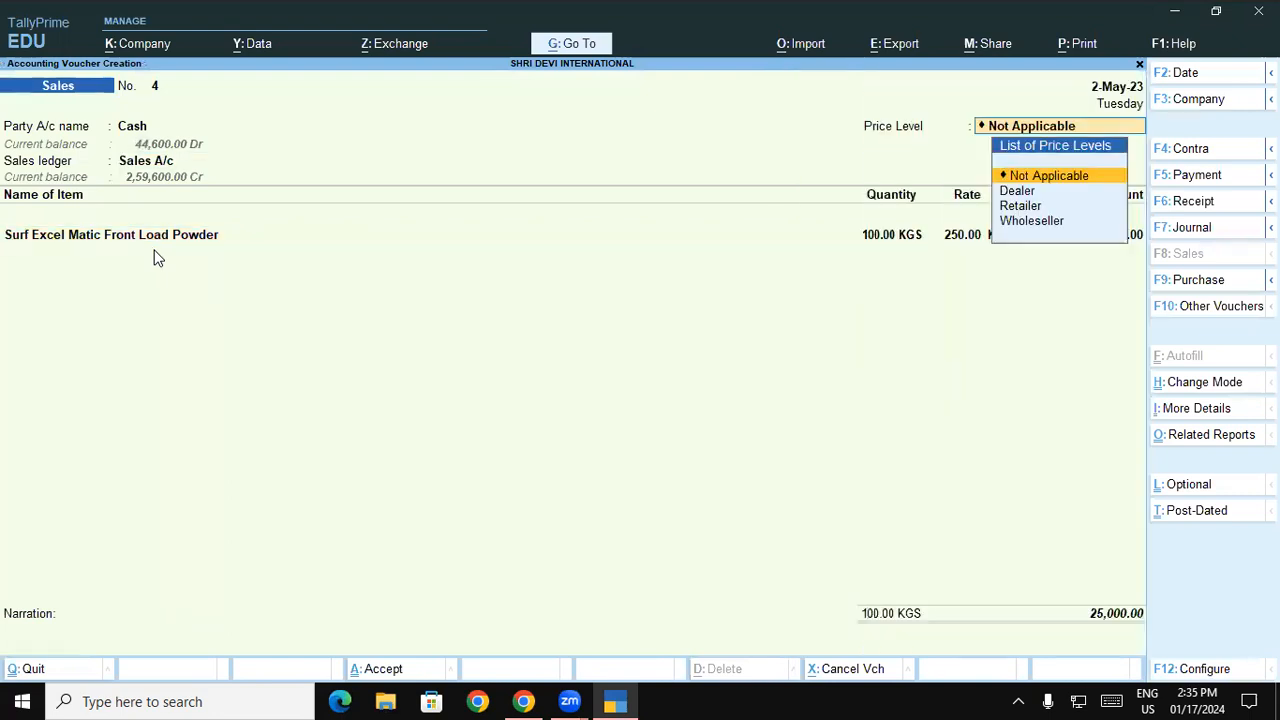
pyautogui.press('Down')
pyautogui.press('Down')
pyautogui.press('Down')
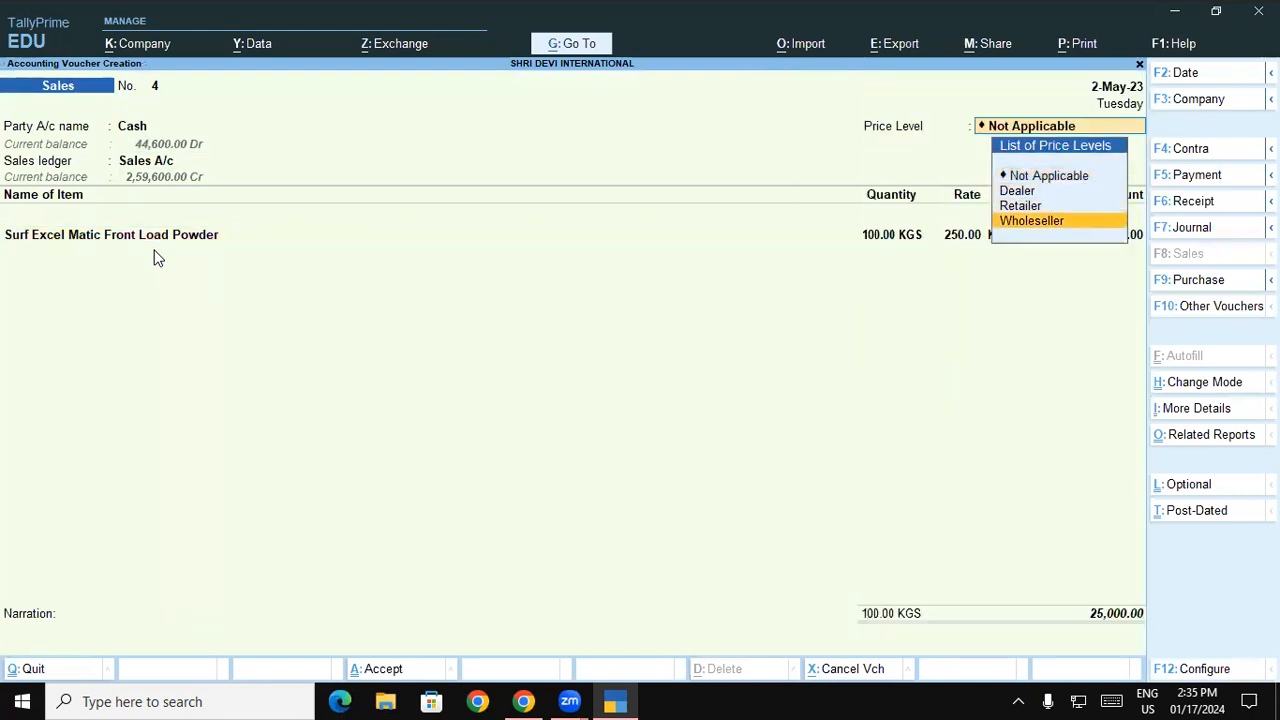
pyautogui.press('BackSpace')
pyautogui.press('Return')
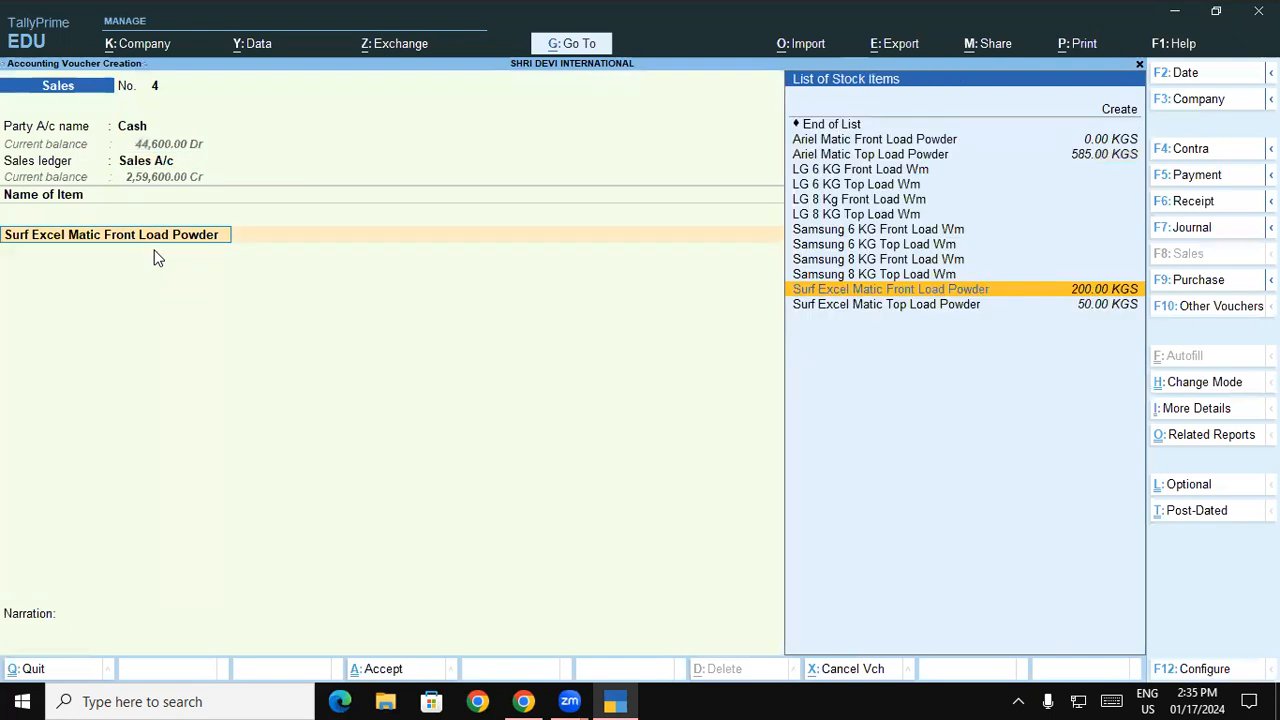
pyautogui.press('Return')
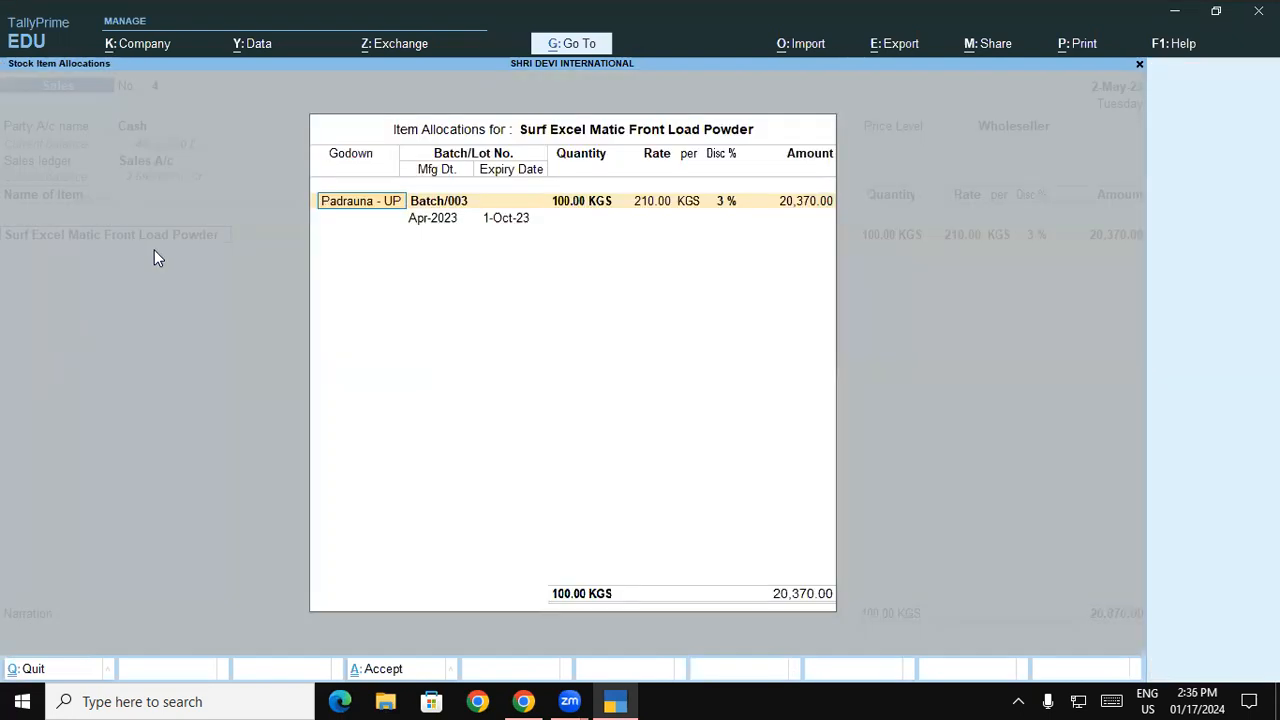
pyautogui.press('Return')
pyautogui.press('Return')
pyautogui.press('Return')
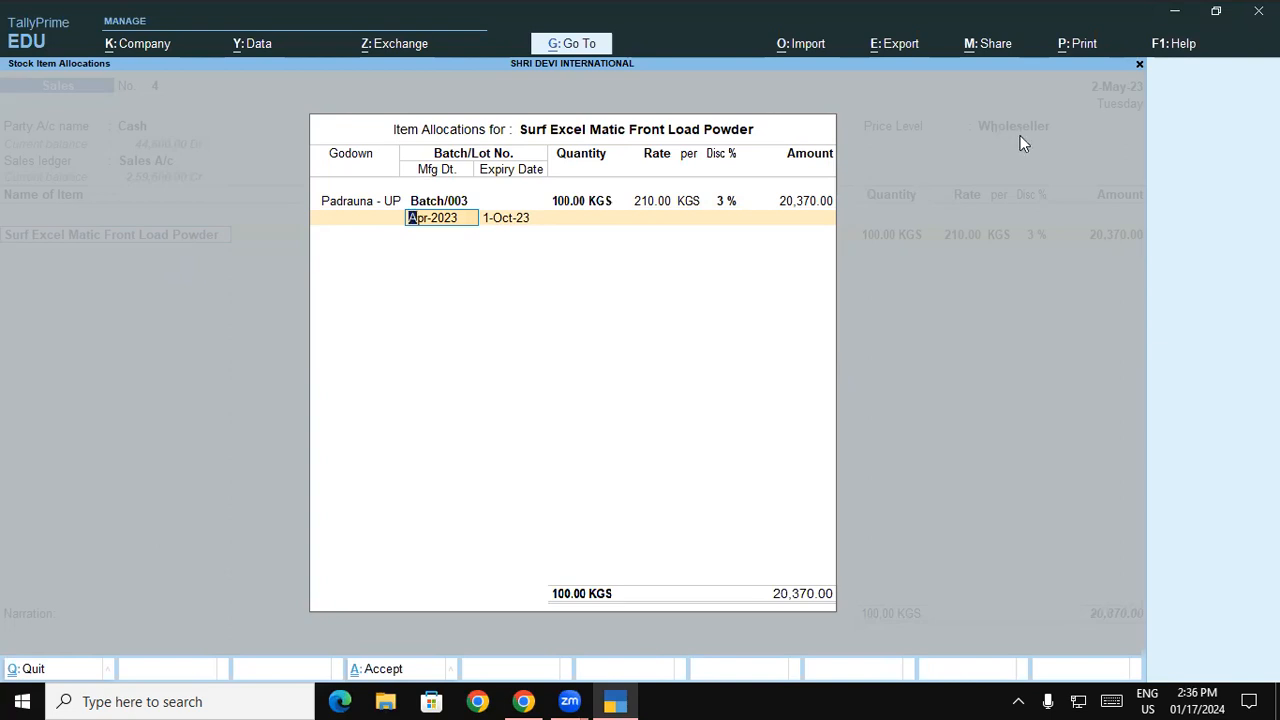
# - Set the quantity in the Surf Excel Matic Front Load Powder allocation to 99 KGS
pyautogui.click(720, 688)
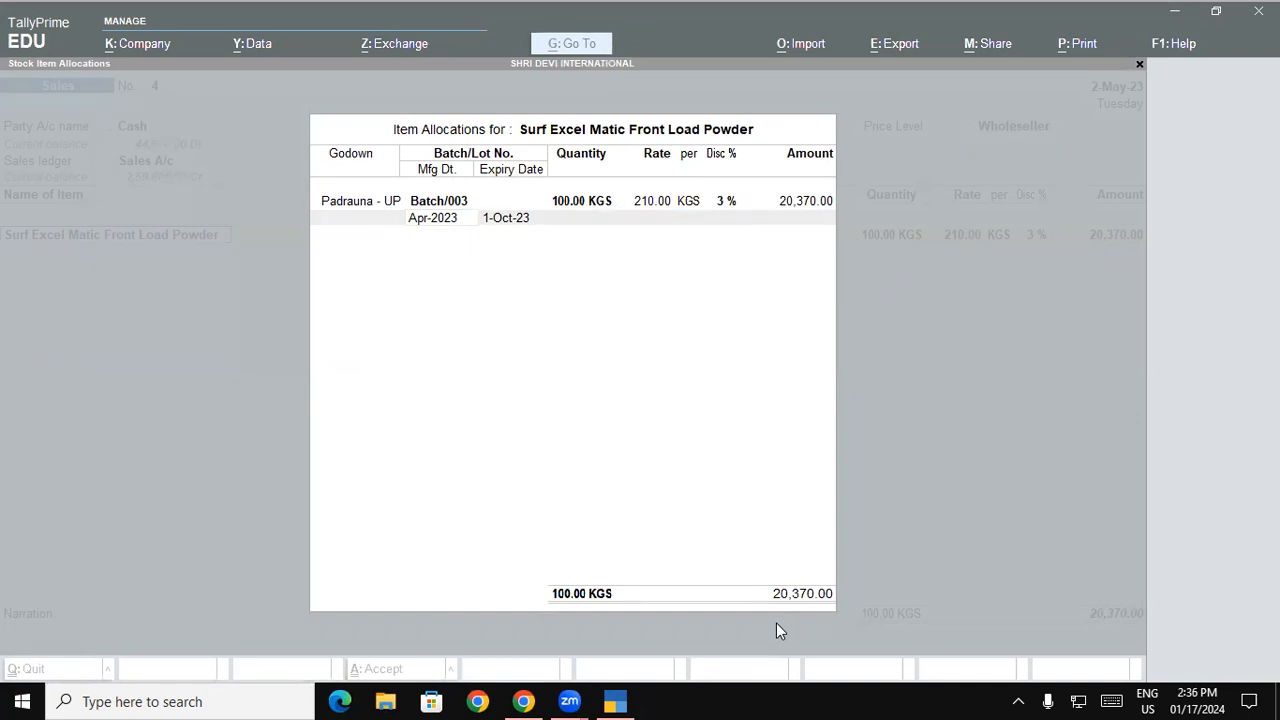
pyautogui.click(580, 203)
pyautogui.write('99')
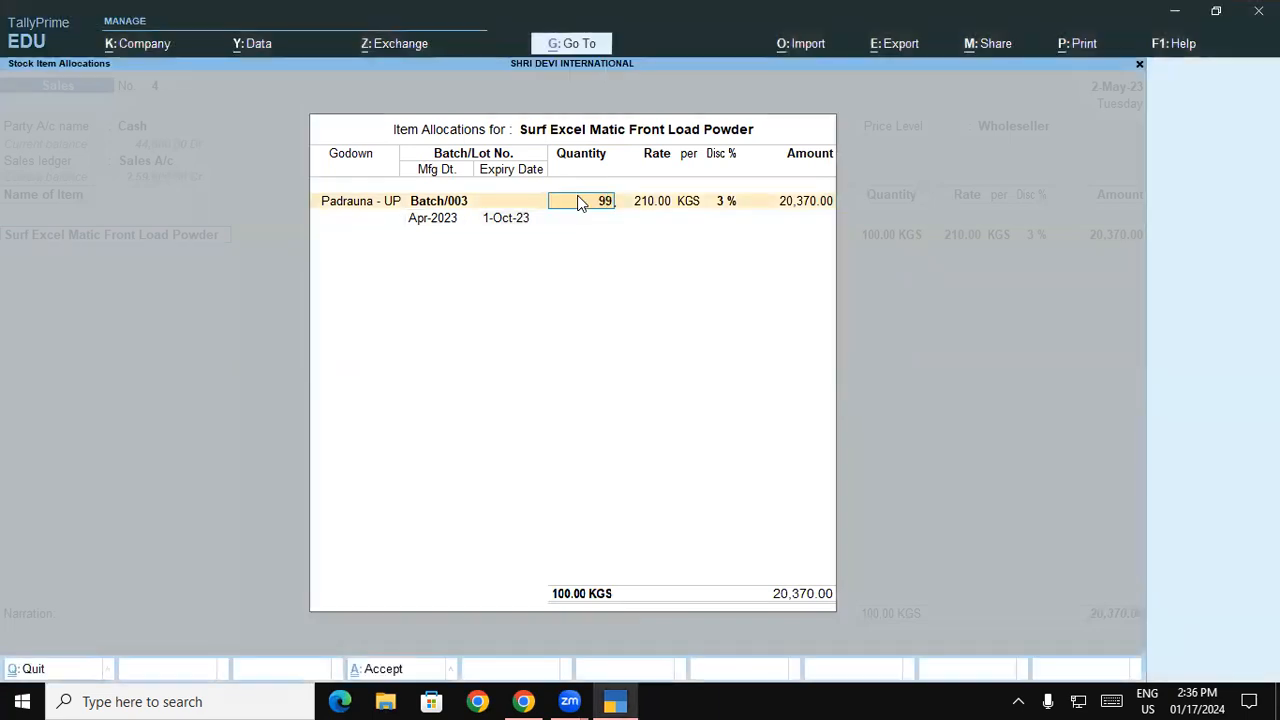
pyautogui.press('Return')
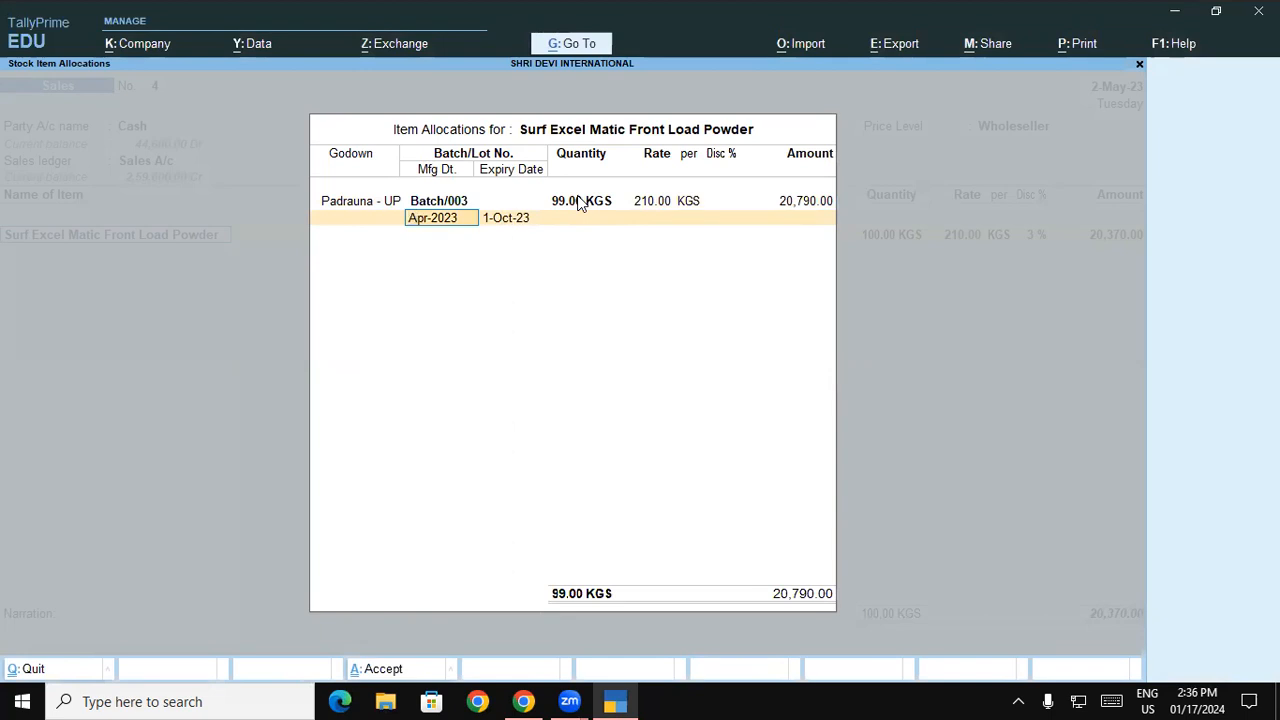
# - Test the Surf Excel Matic Front Load Powder allocation with quantities of 101 KGS and 200 KGS, and leave the allocation
pyautogui.click(580, 203)
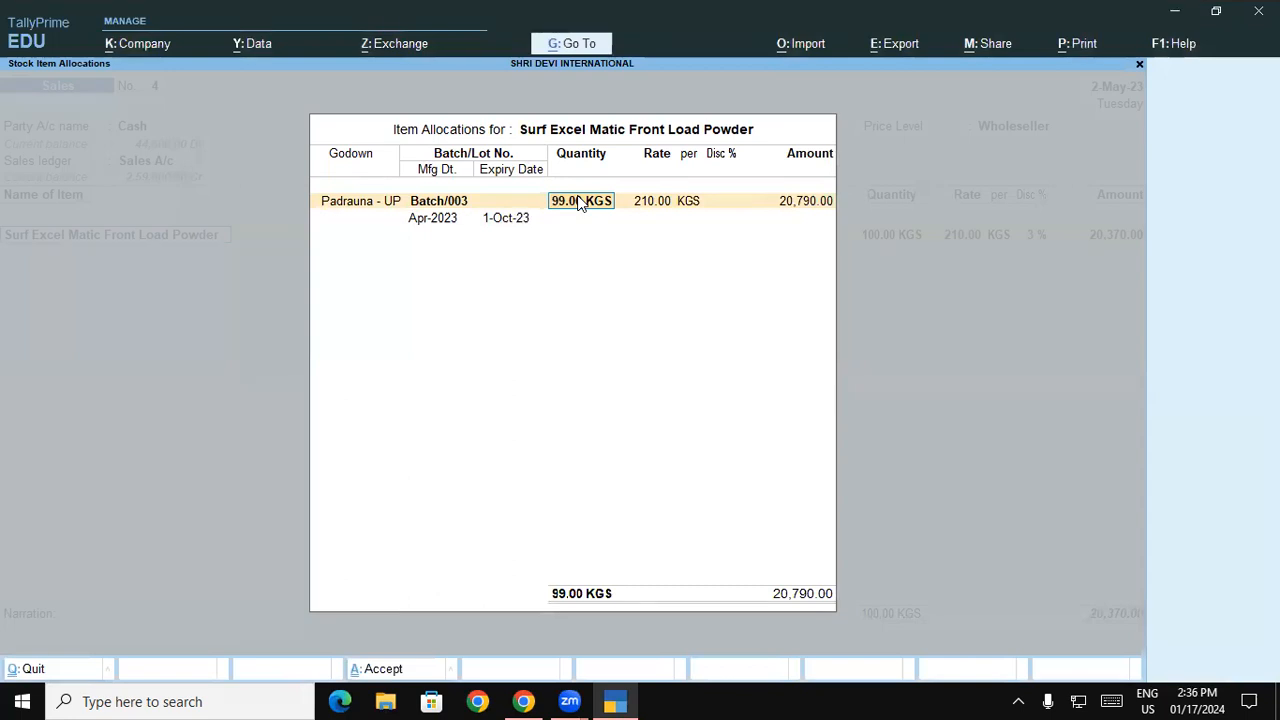
pyautogui.write('101')
pyautogui.press('Return')
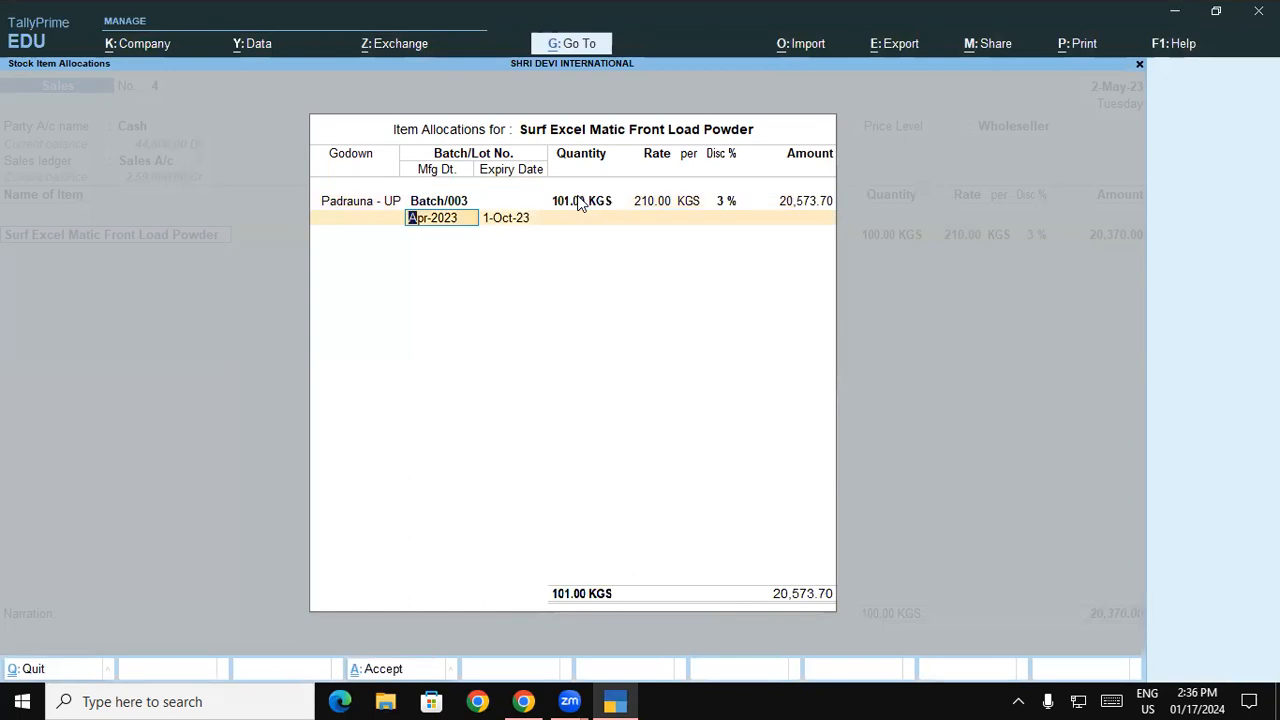
pyautogui.click(580, 202)
pyautogui.write('200')
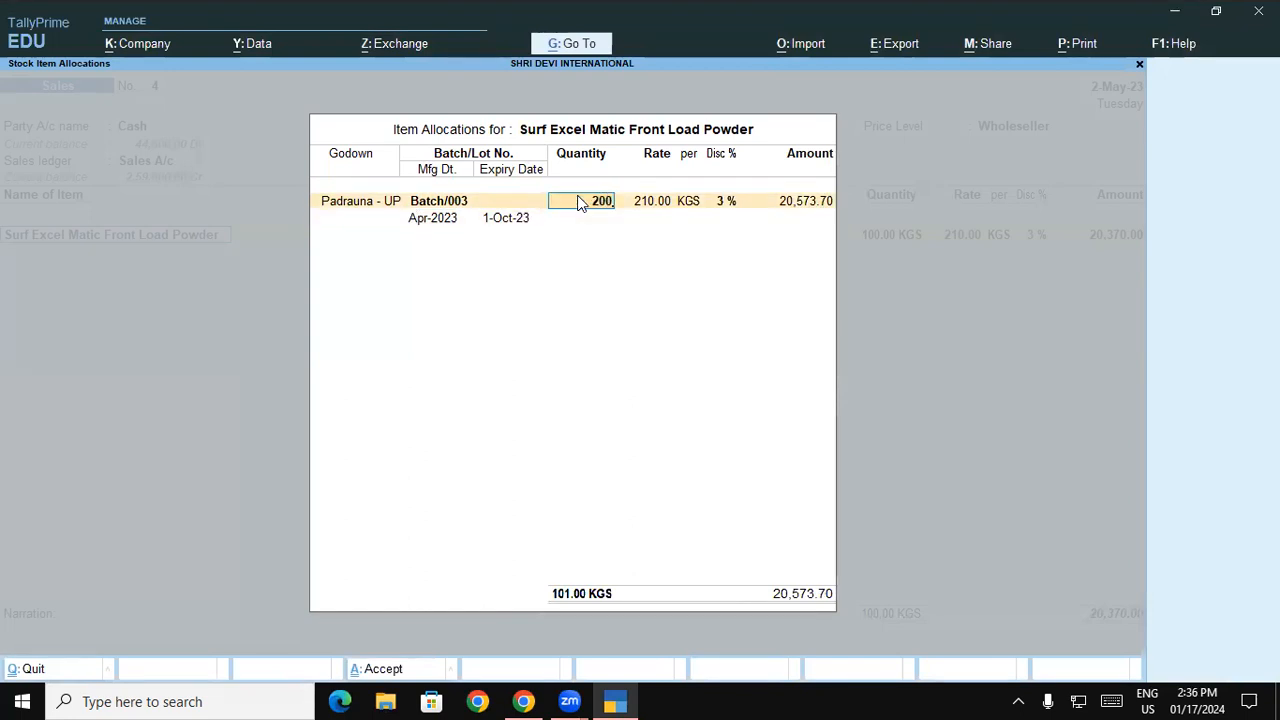
pyautogui.press('Return')
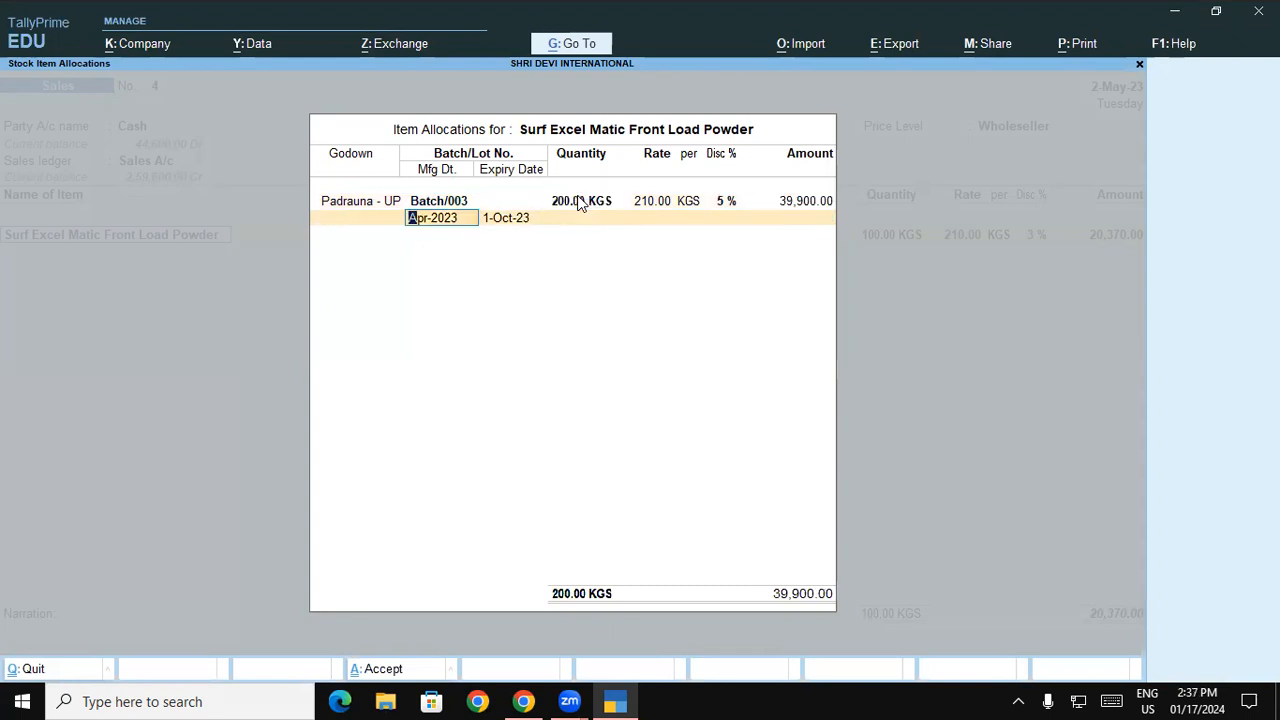
pyautogui.press('Escape')
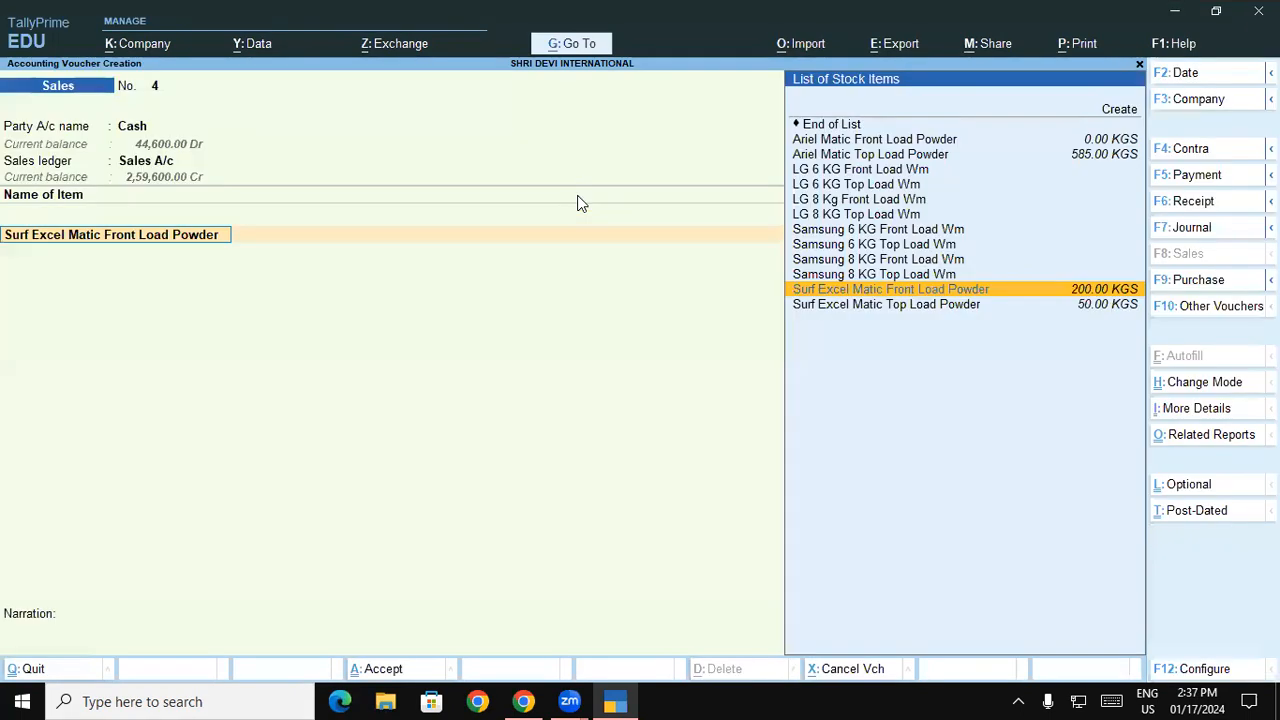
# - Switch the voucher item to Surf Excel Matic Top Load Powder, allocate 50 KGS from Batch/002, and abandon the sales voucher
pyautogui.press('Down')
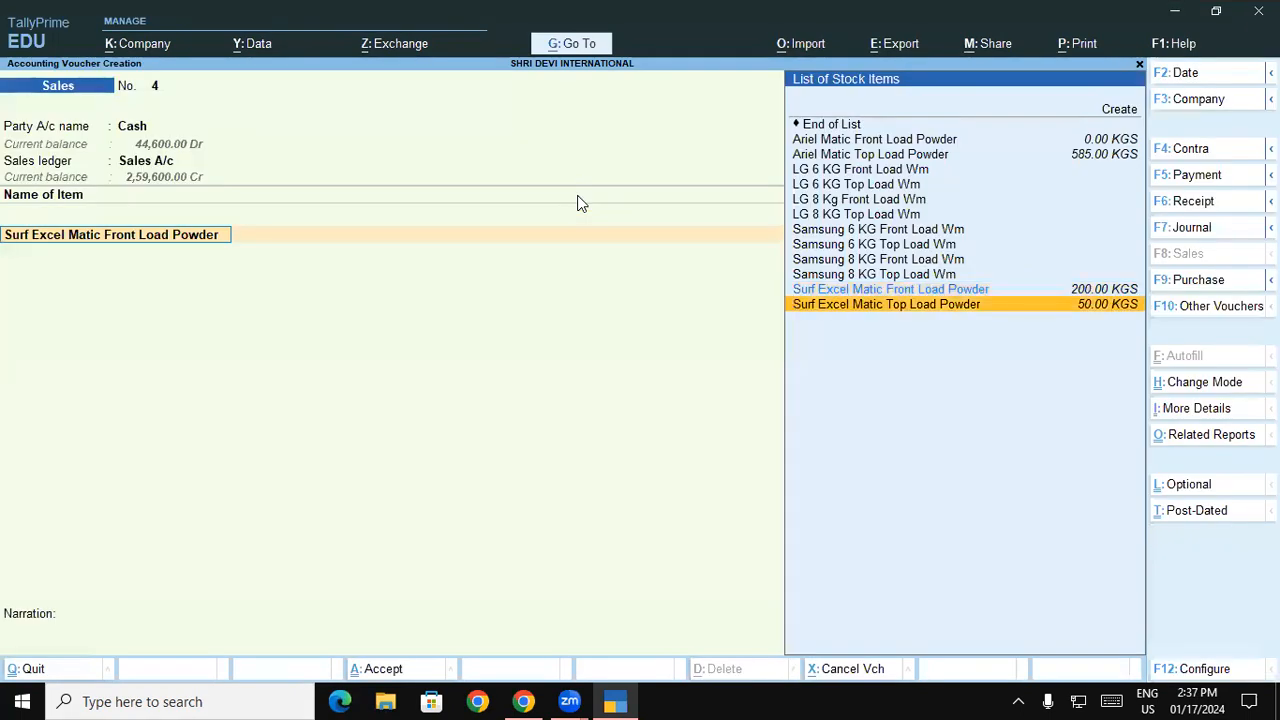
pyautogui.press('Return')
pyautogui.press('Return')
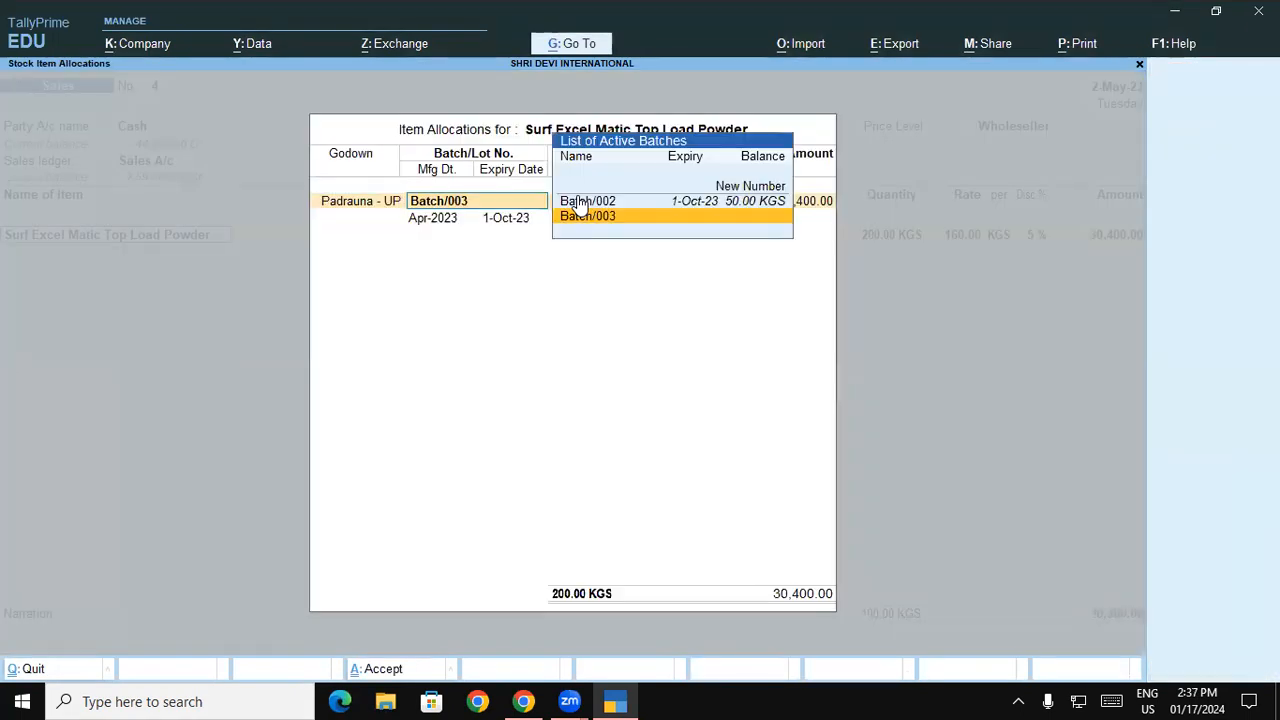
pyautogui.click(587, 201)
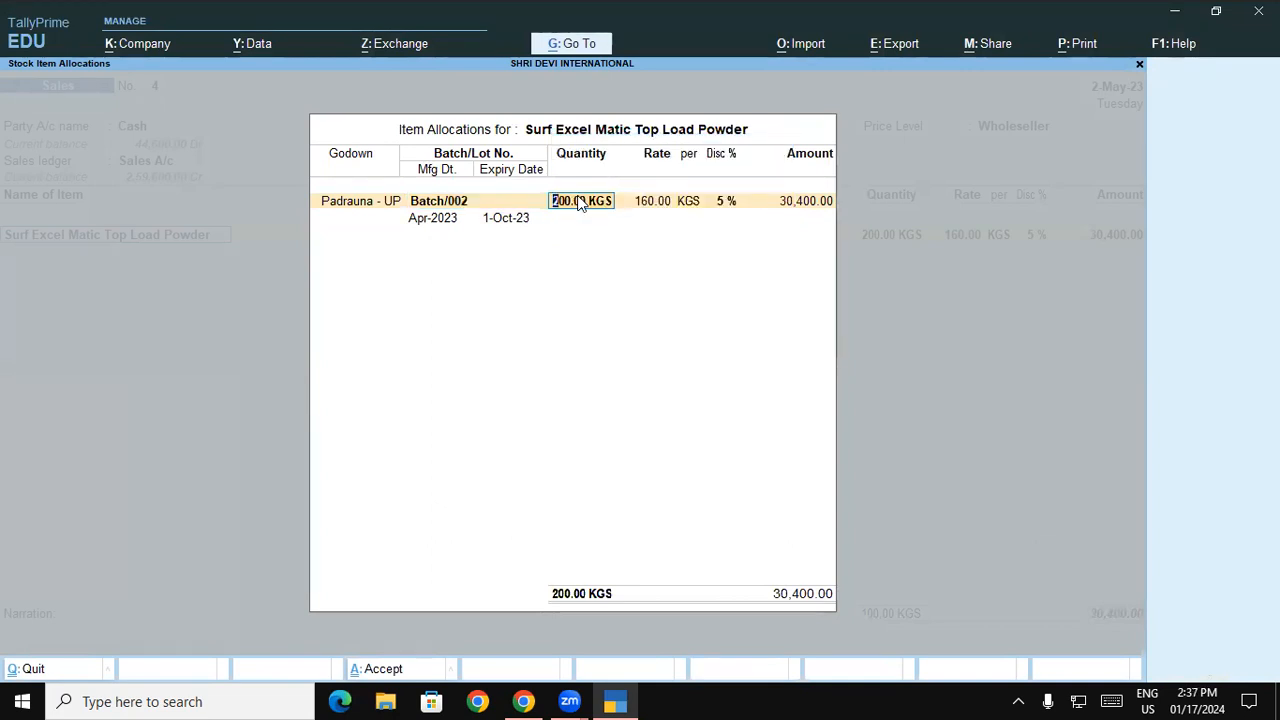
pyautogui.write('50')
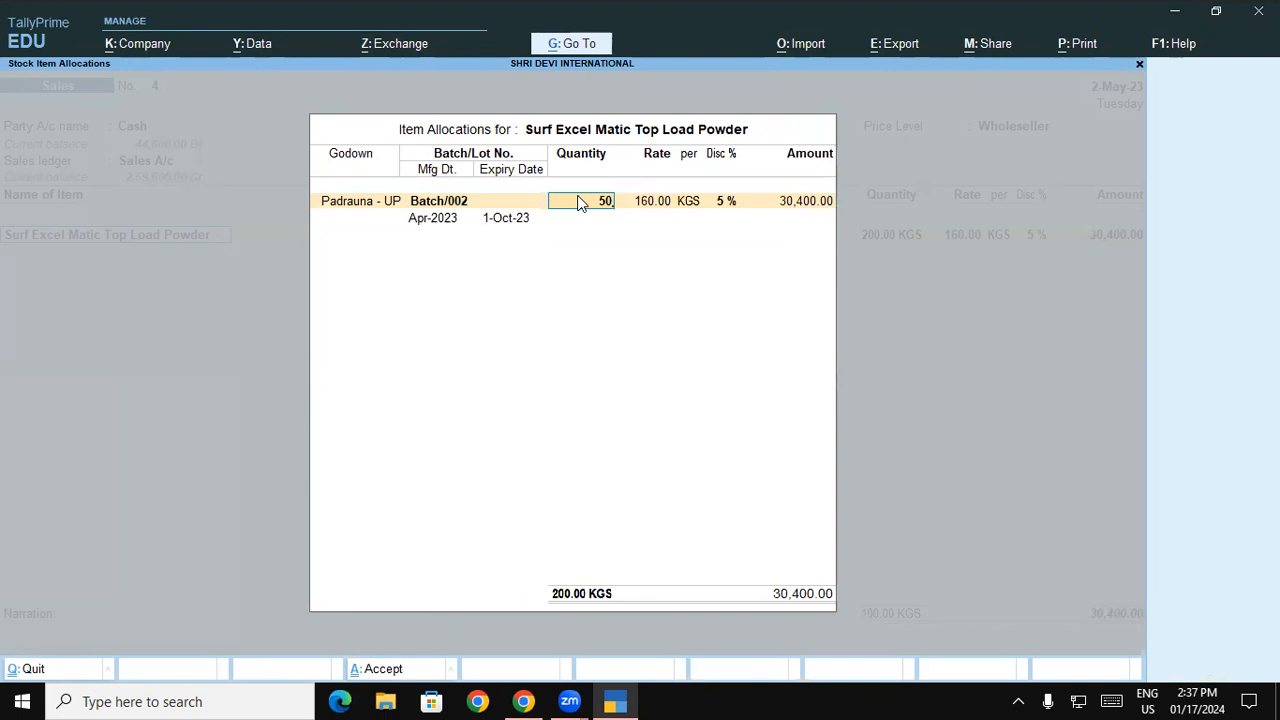
pyautogui.press('Return')
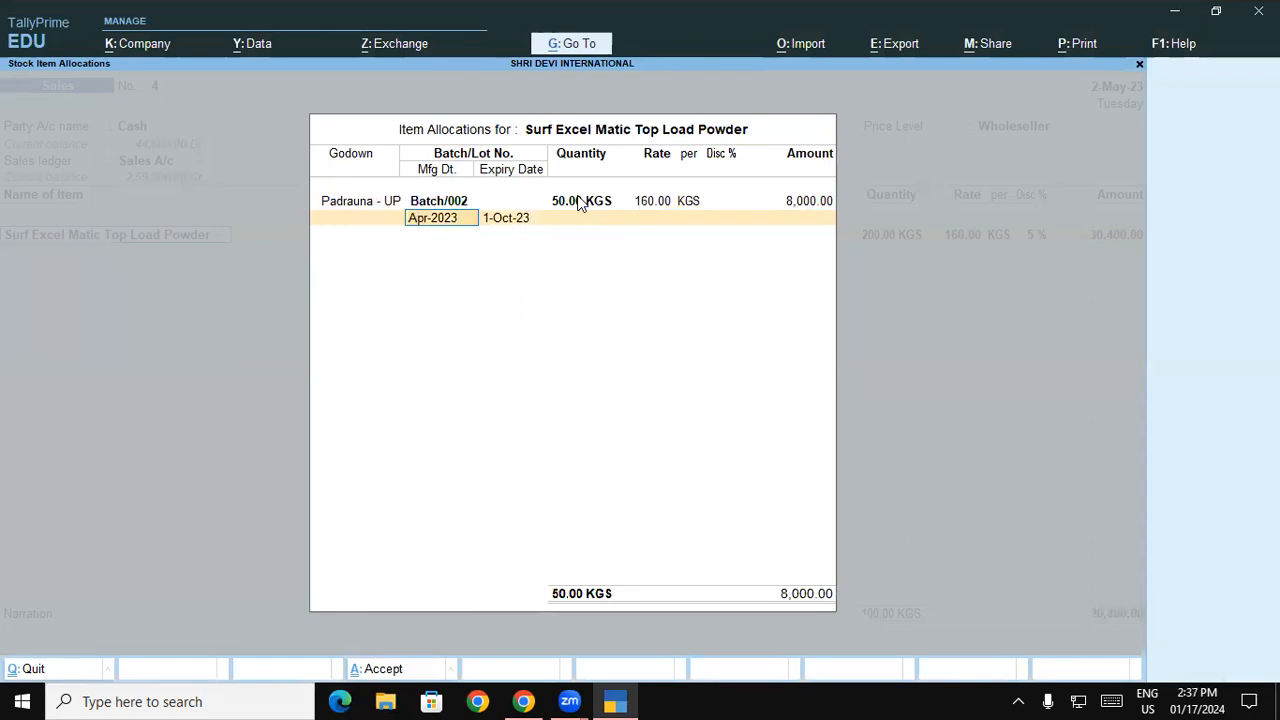
pyautogui.press('Escape')
pyautogui.press('Escape')
pyautogui.press('Escape')
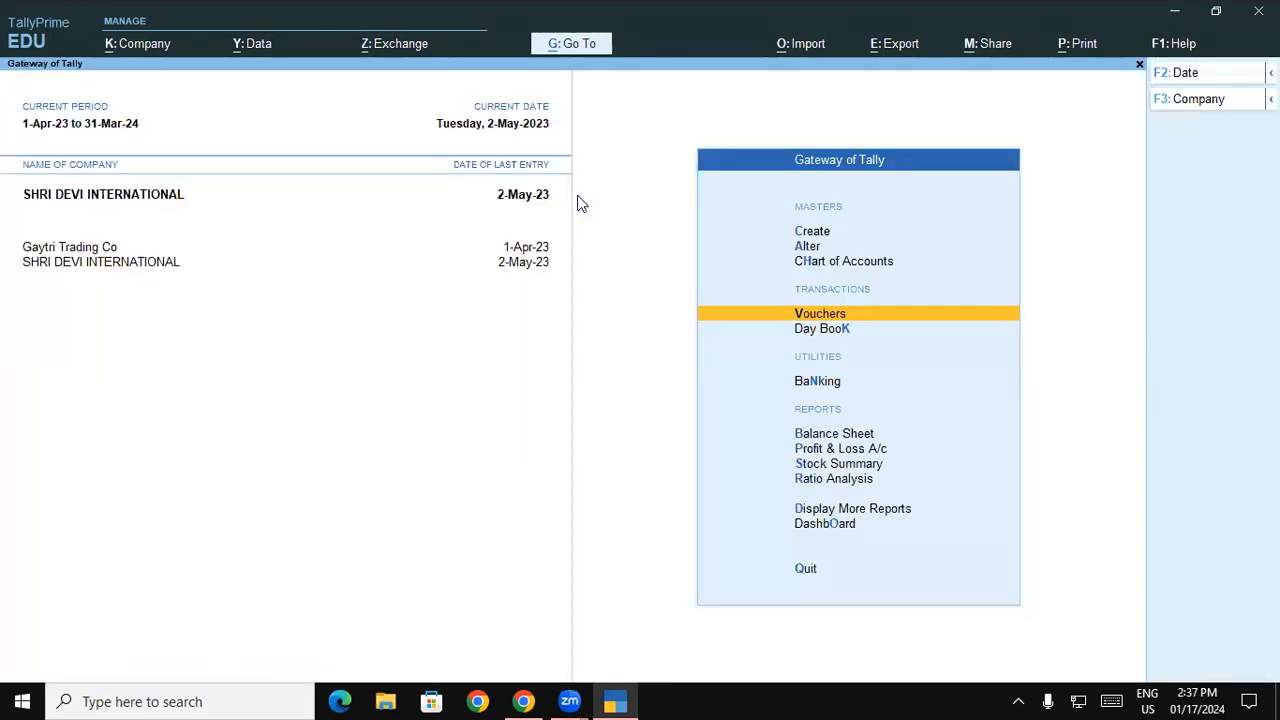
# - Open the Price List (Stock Group) master for creation
pyautogui.press('Up')
pyautogui.press('Up')
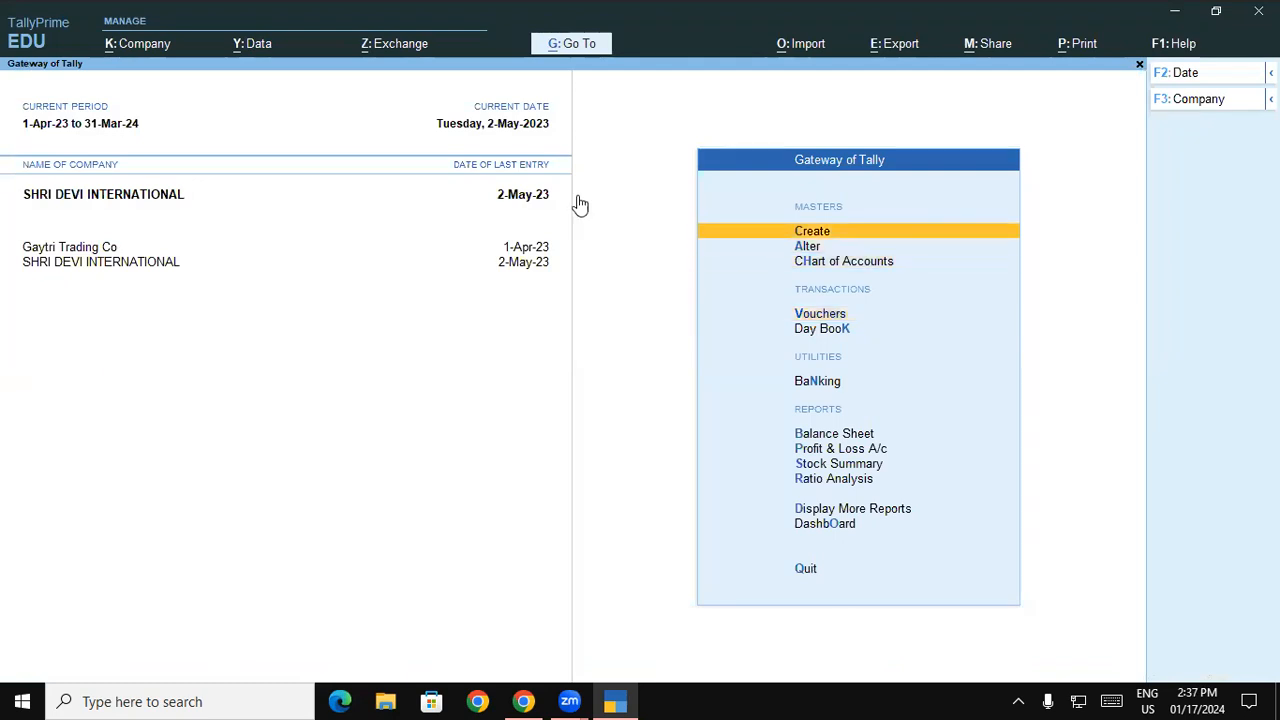
pyautogui.press('Return')
pyautogui.press('Down')
pyautogui.press('Down')
pyautogui.press('Down')
pyautogui.press('Down')
pyautogui.press('Down')
pyautogui.press('Down')
pyautogui.press('Down')
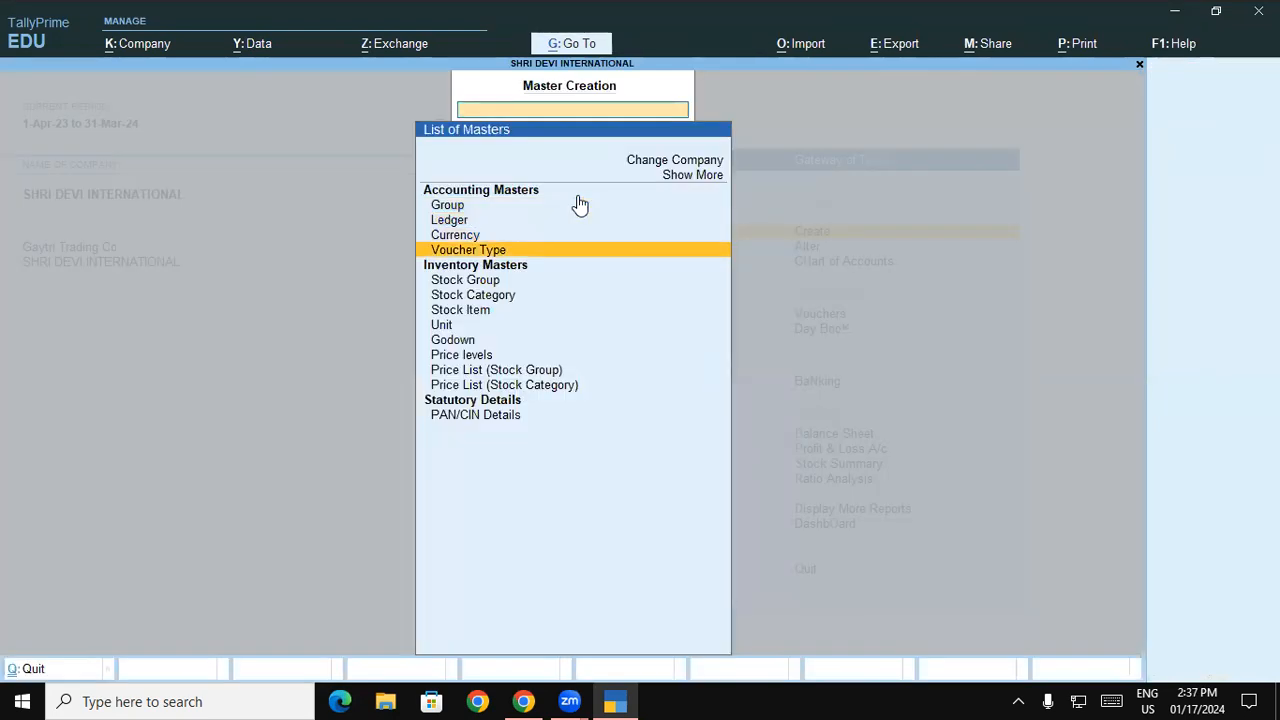
pyautogui.press('Down')
pyautogui.press('Down')
pyautogui.press('Down')
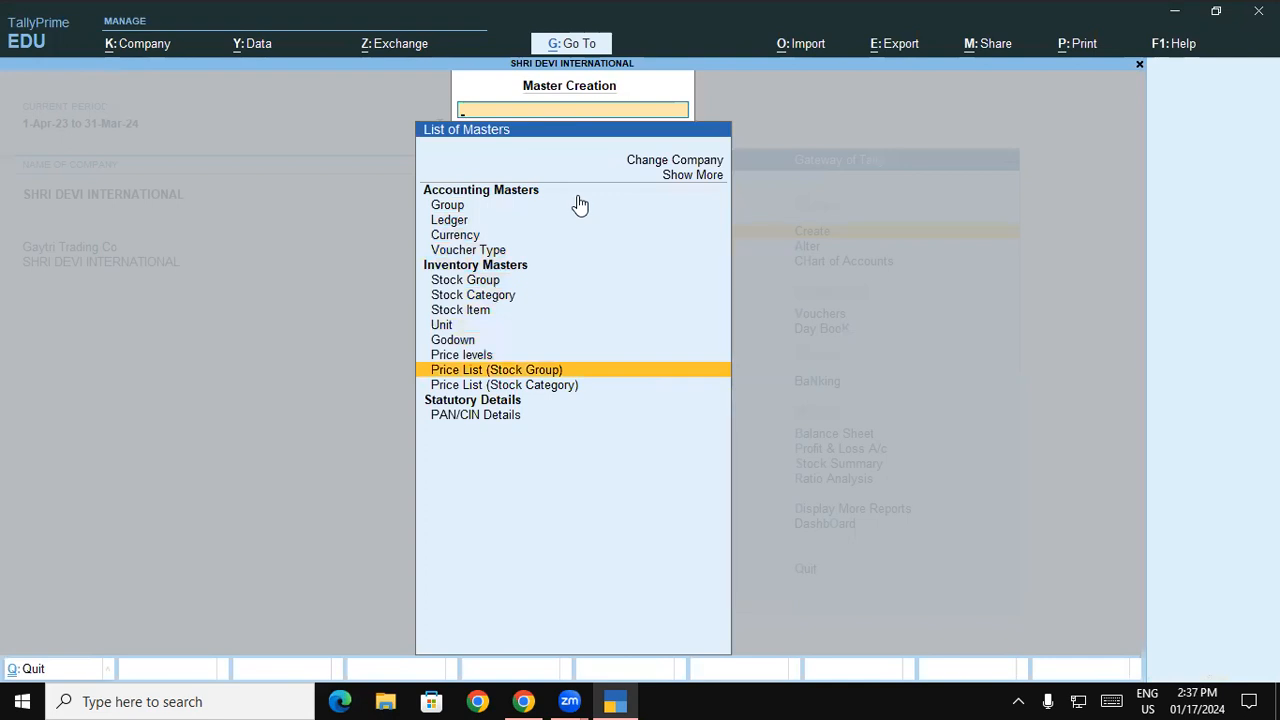
pyautogui.press('Return')
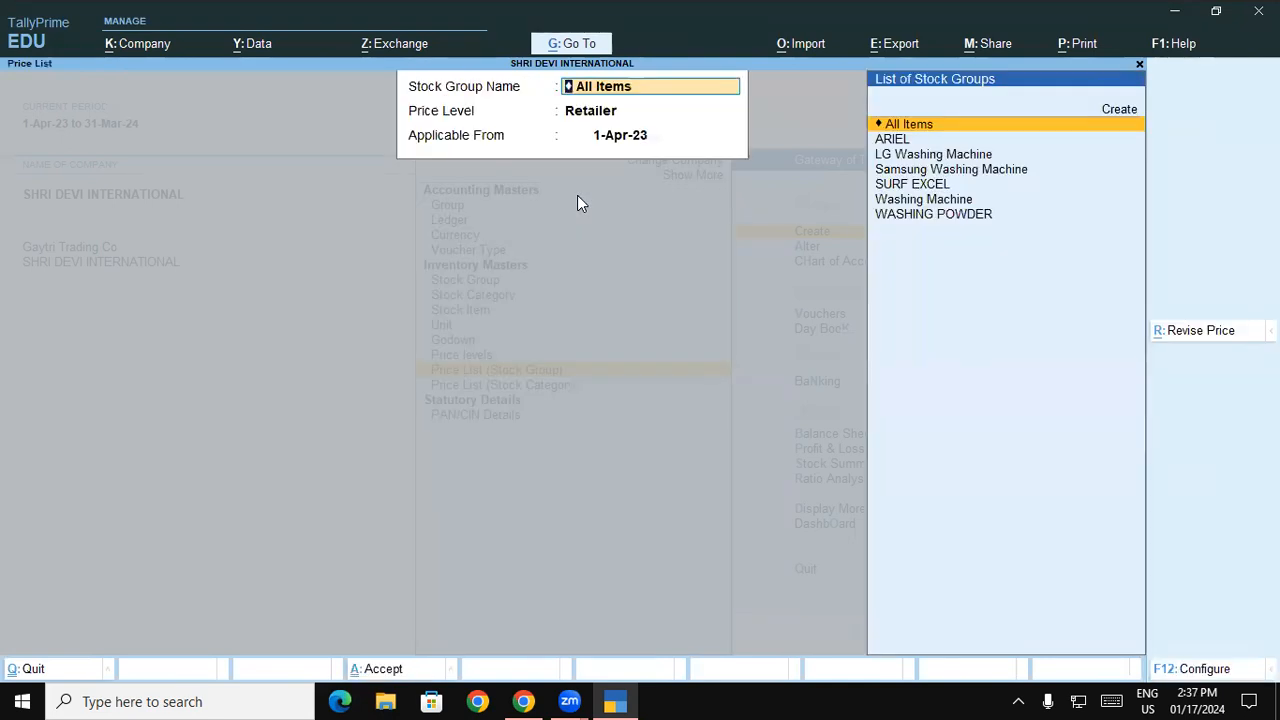